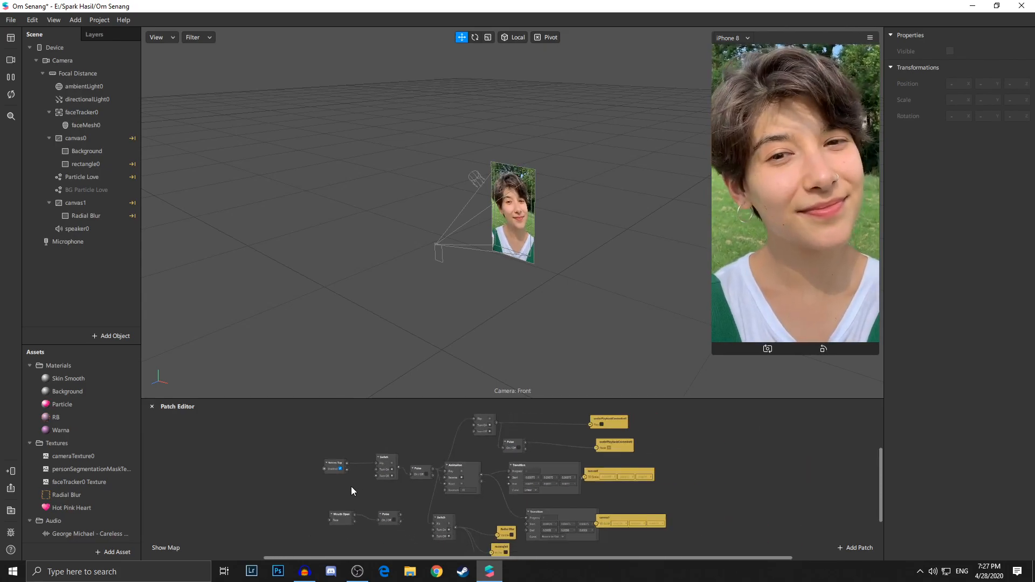
Test the finished effect by tapping the simulated face in the device preview, and restart the effect.
scroll(351, 486, "down", 2)
scroll(348, 485, "up", 2)
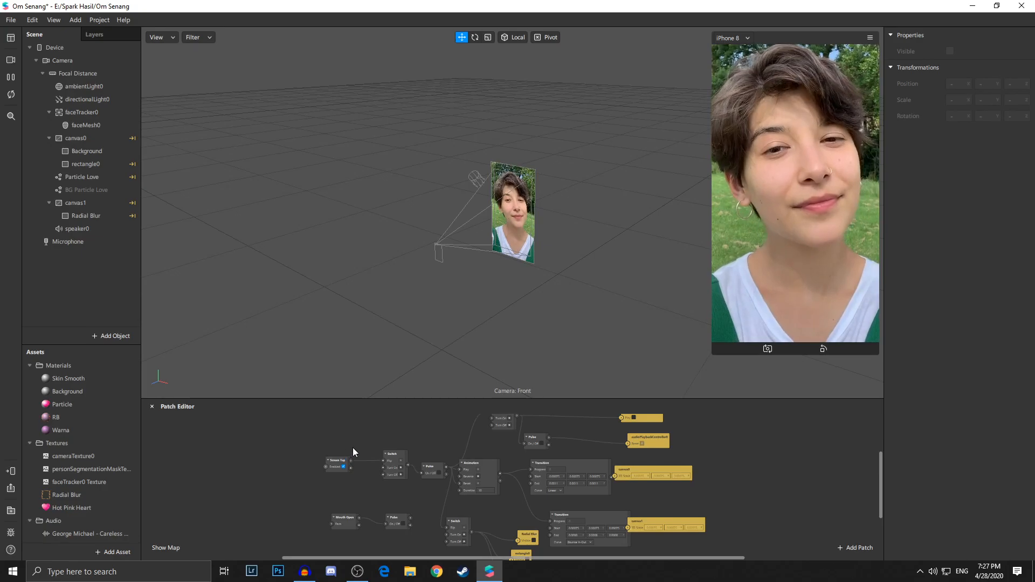
left_click(809, 208)
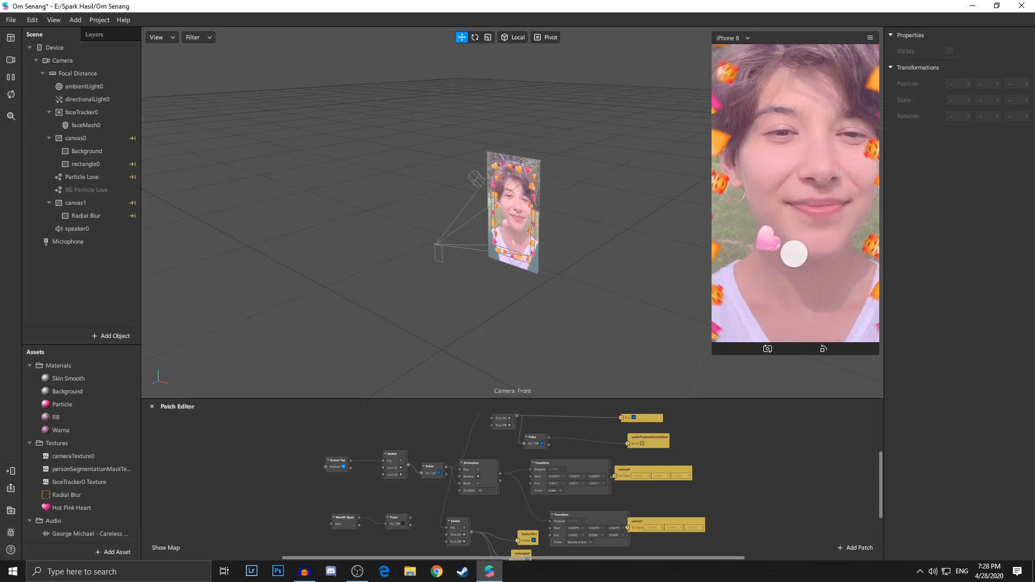
left_click(11, 95)
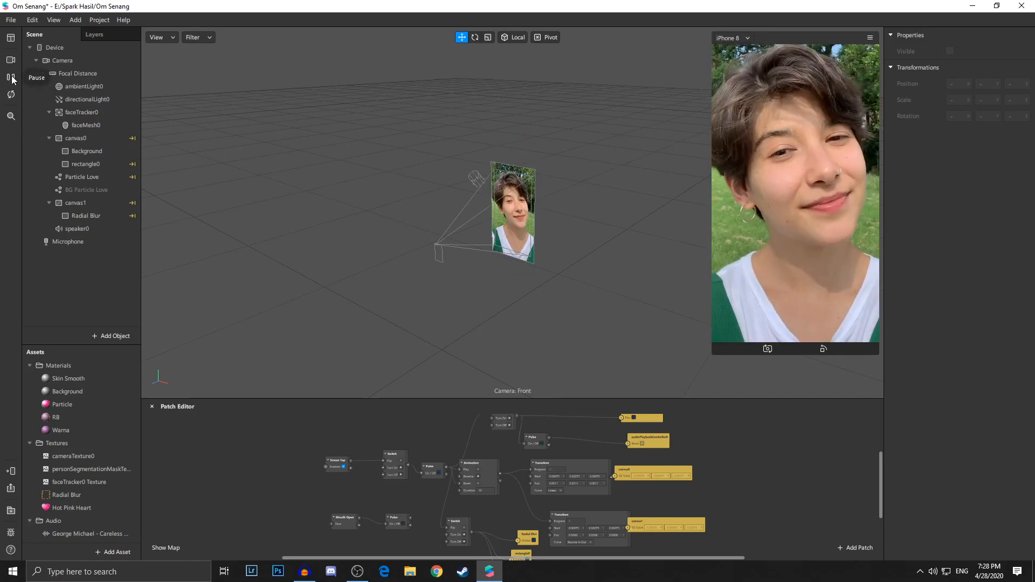
Switch the preview camera to the real-time simulation of the short-haired person in black on a white background.
left_click(11, 60)
left_click(99, 144)
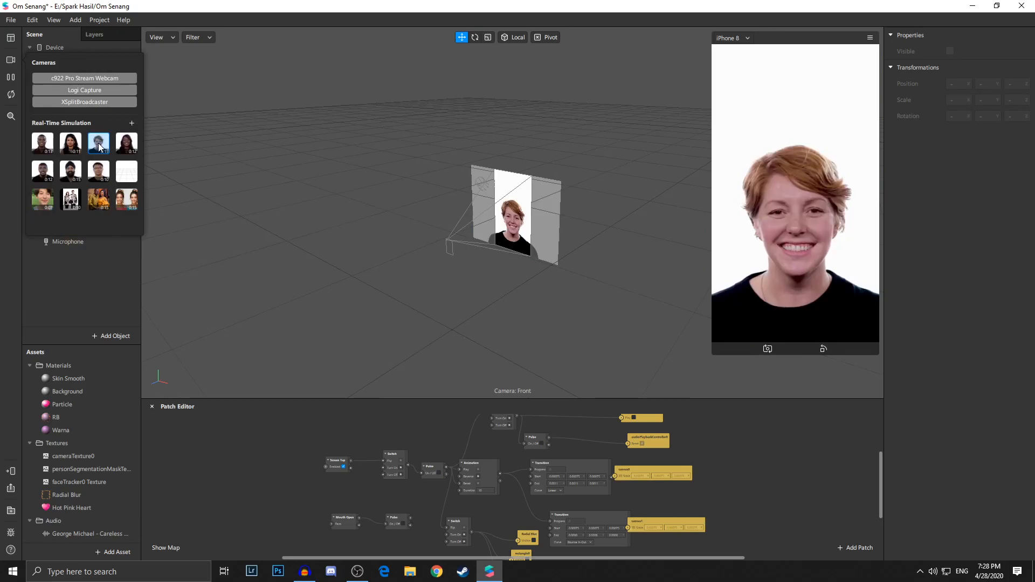
left_click(110, 292)
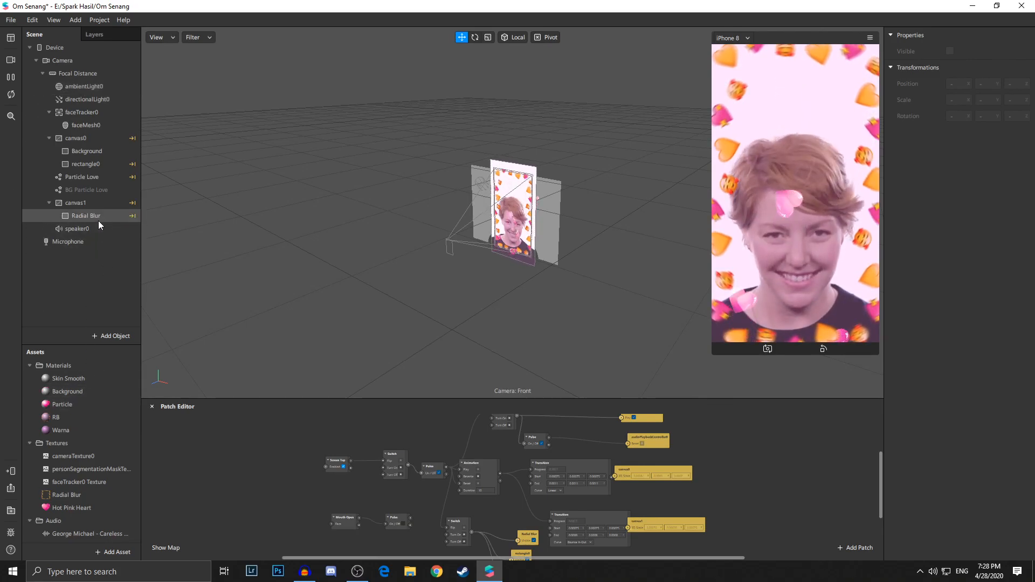
Turn off the Audible option of speaker0 and pause the preview.
double_click(81, 229)
left_click(950, 82)
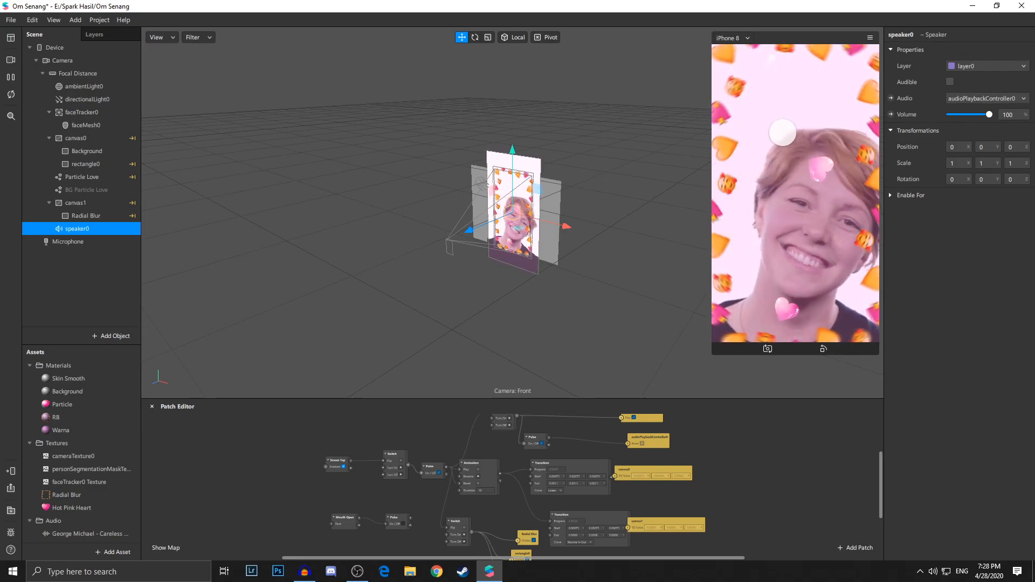
left_click(10, 77)
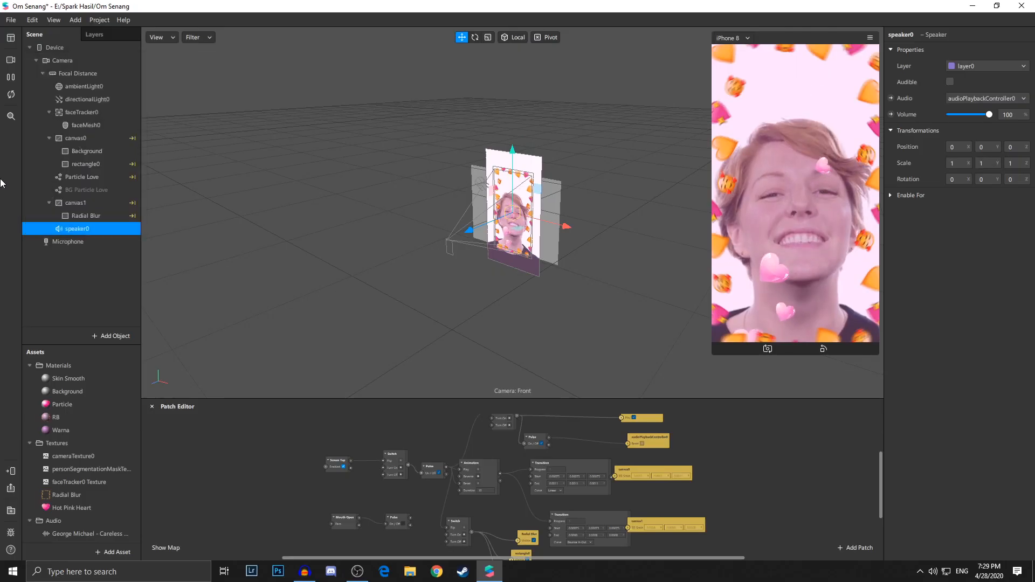
Switch the simulation back to the outdoor portrait and test the screen-tap effect, restarting it between taps.
left_click(10, 59)
left_click(56, 99)
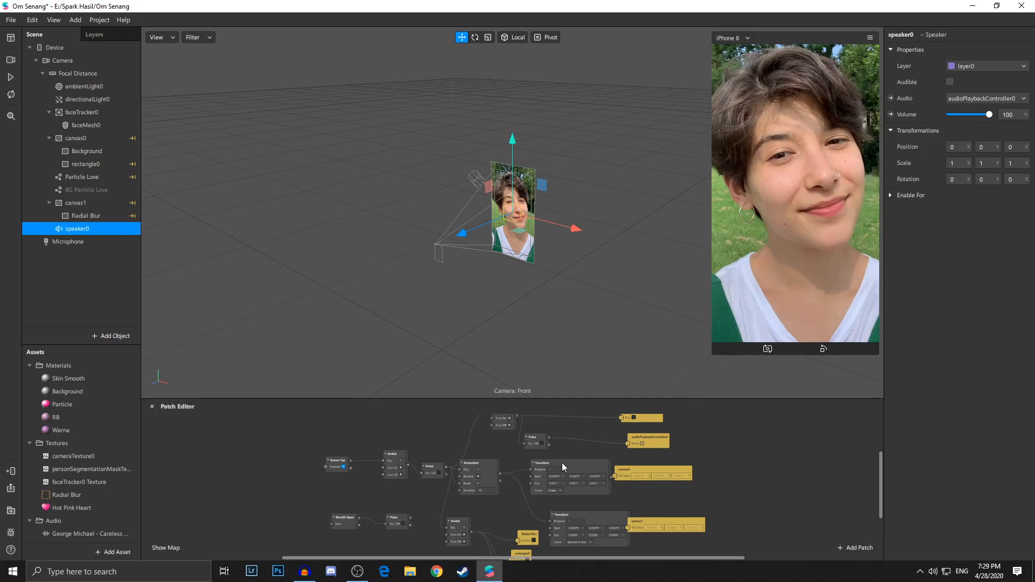
scroll(568, 461, "up", 2)
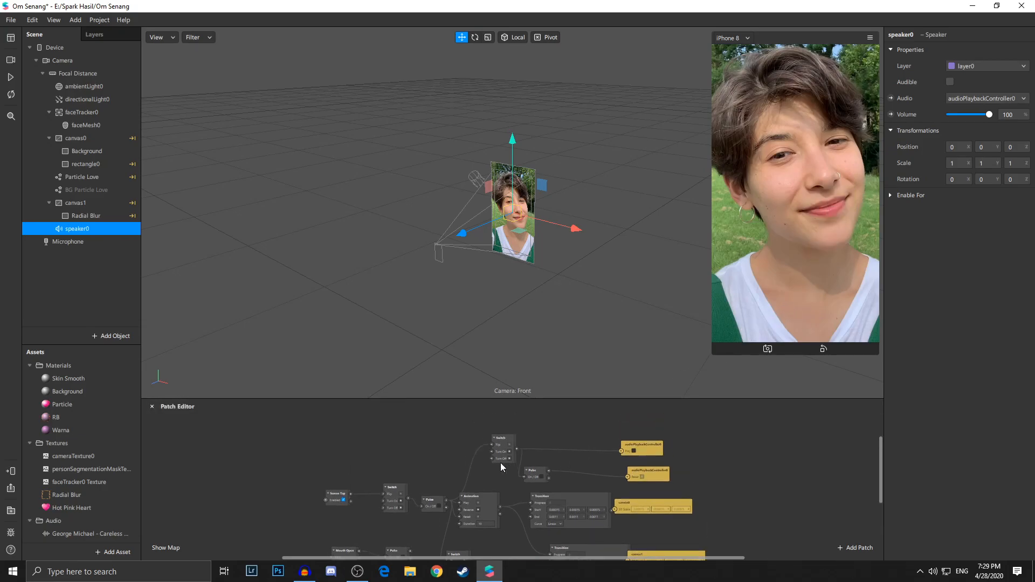
scroll(501, 456, "up", 2, "ctrl")
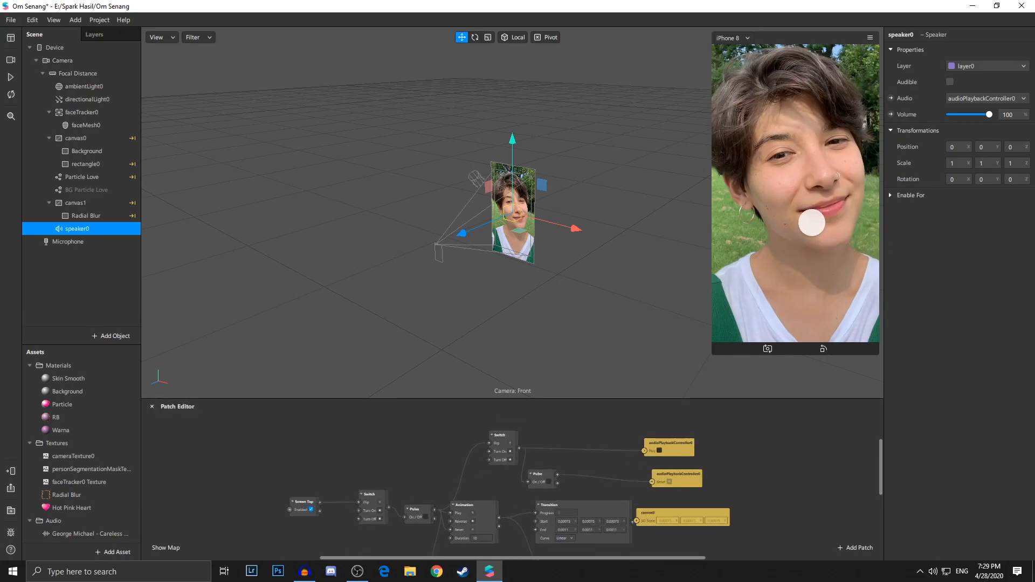
left_click(811, 222)
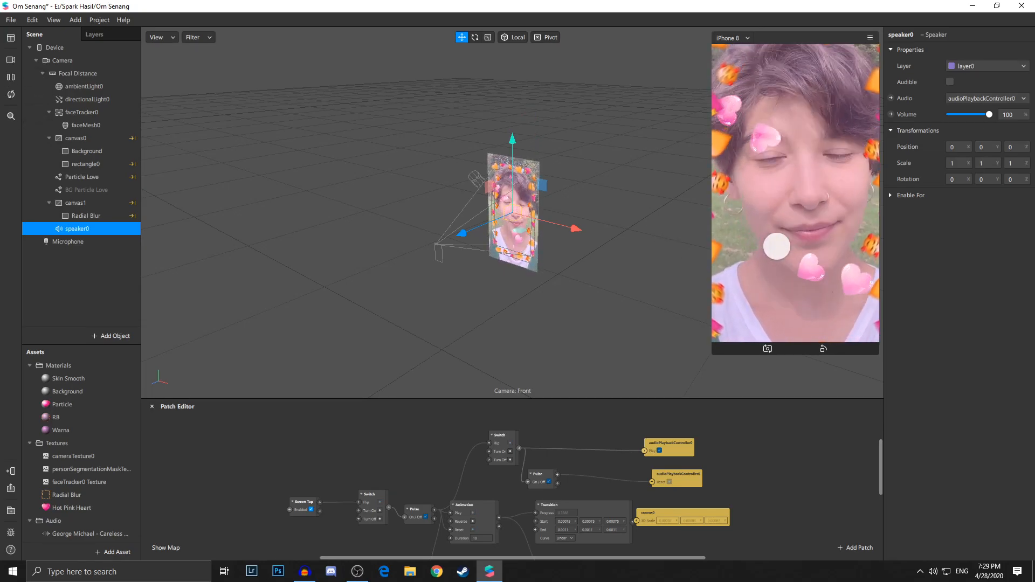
left_click(10, 89)
left_click(815, 197)
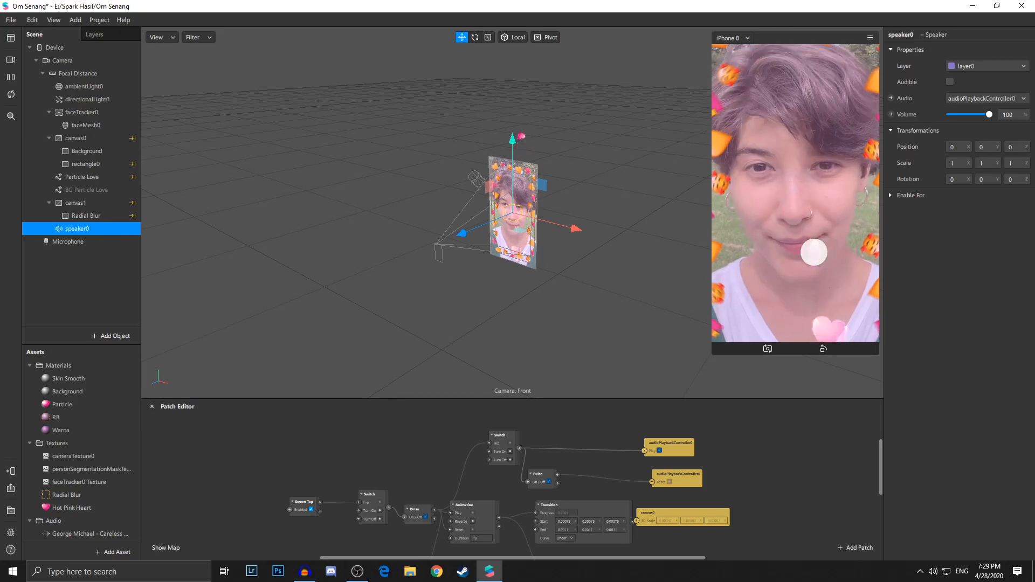
left_click(8, 94)
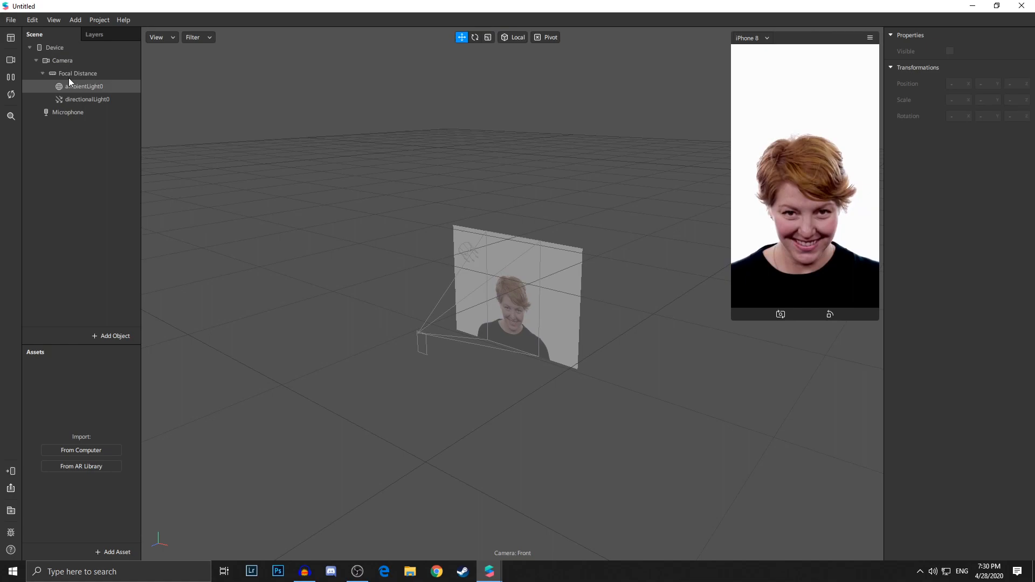
Import Radial Blur.png from the Photoshop Save folder as a texture and enable No compression for it.
left_click(9, 20)
left_click(44, 73)
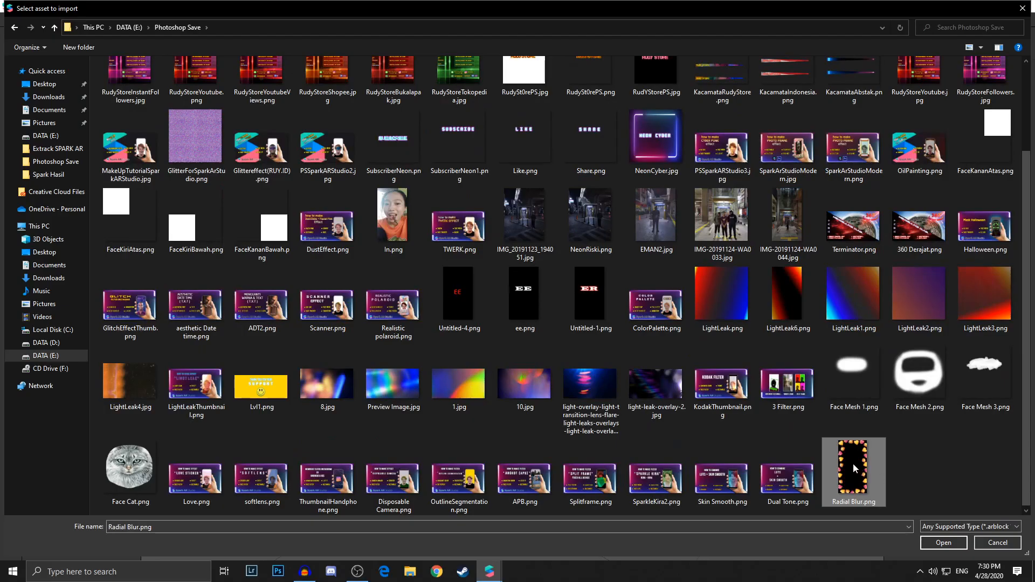
double_click(853, 464)
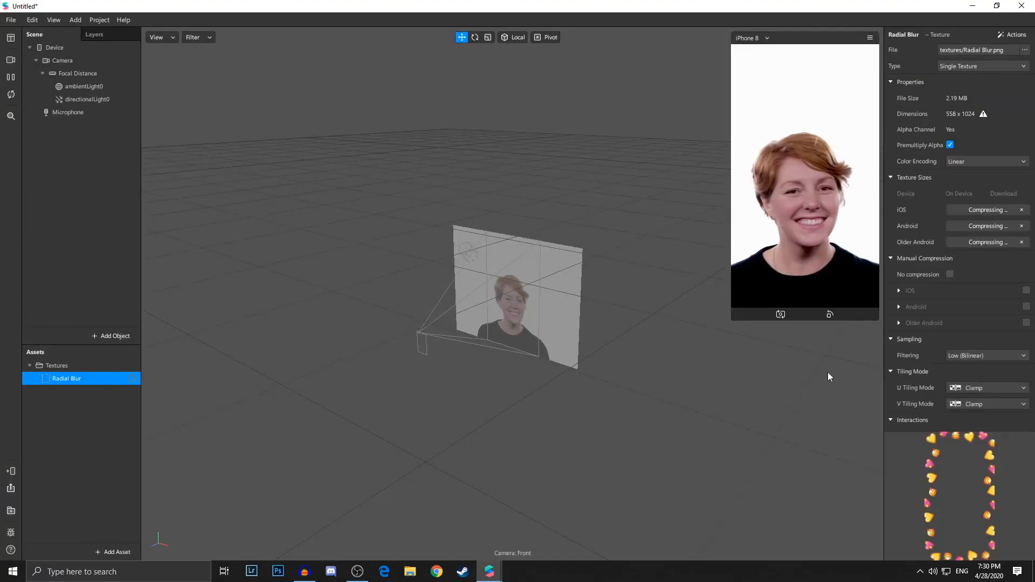
left_click(951, 282)
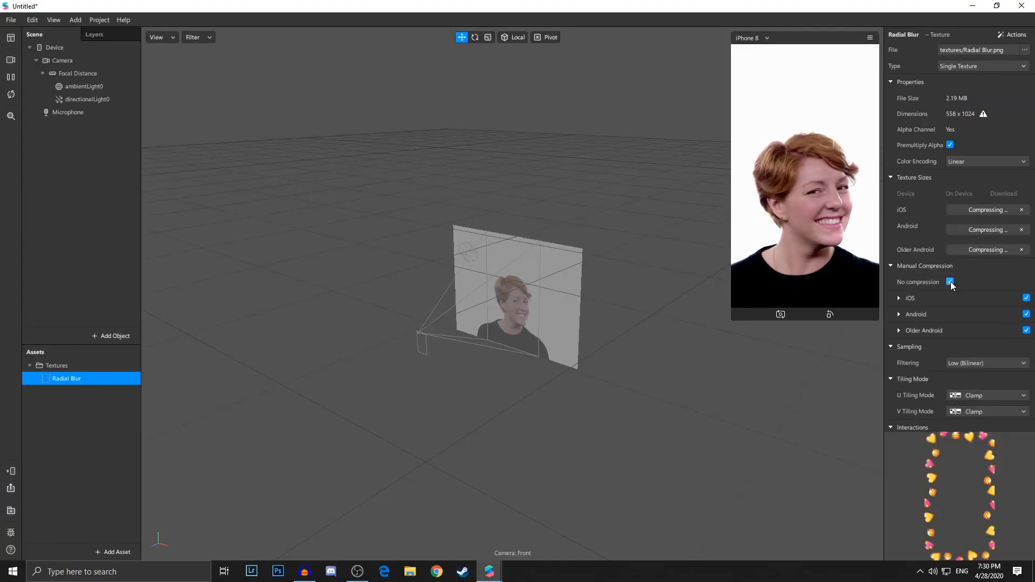
Import Hot Pink Heart.png from the DATA (E:) drive as a texture and enable No compression for it.
left_click(121, 526)
left_click(118, 547)
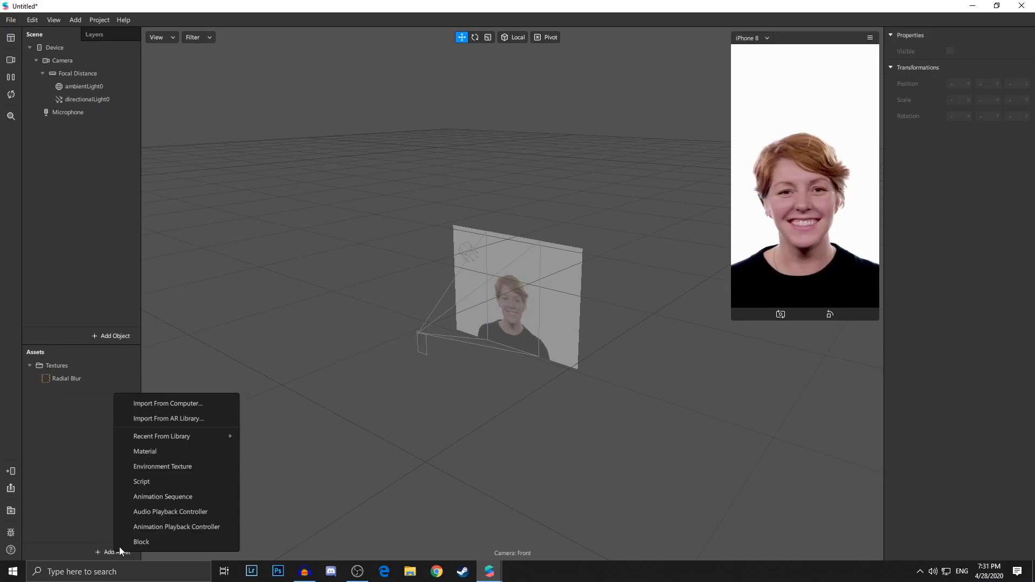
left_click(183, 404)
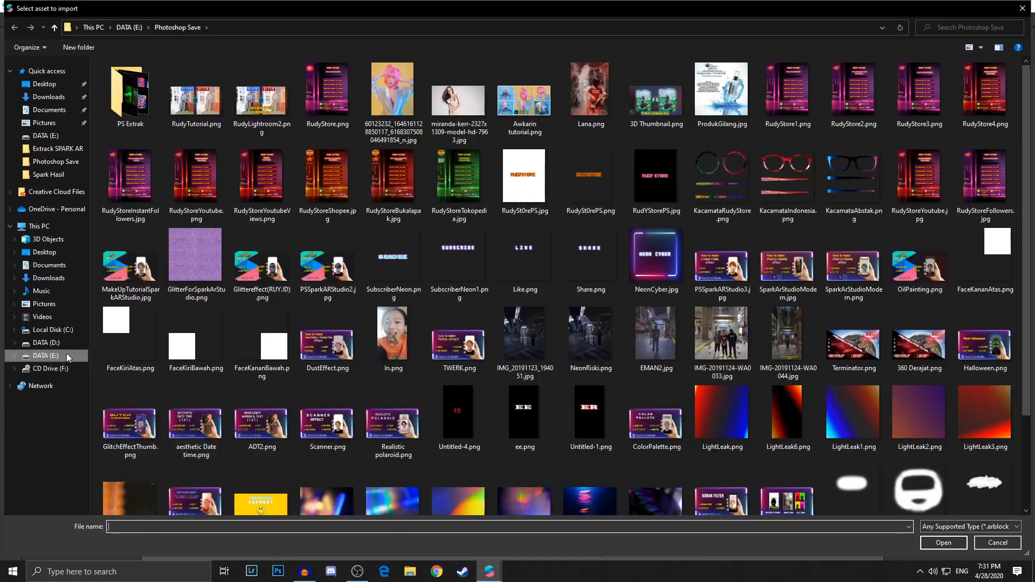
scroll(154, 356, "down", 2)
left_click(54, 357)
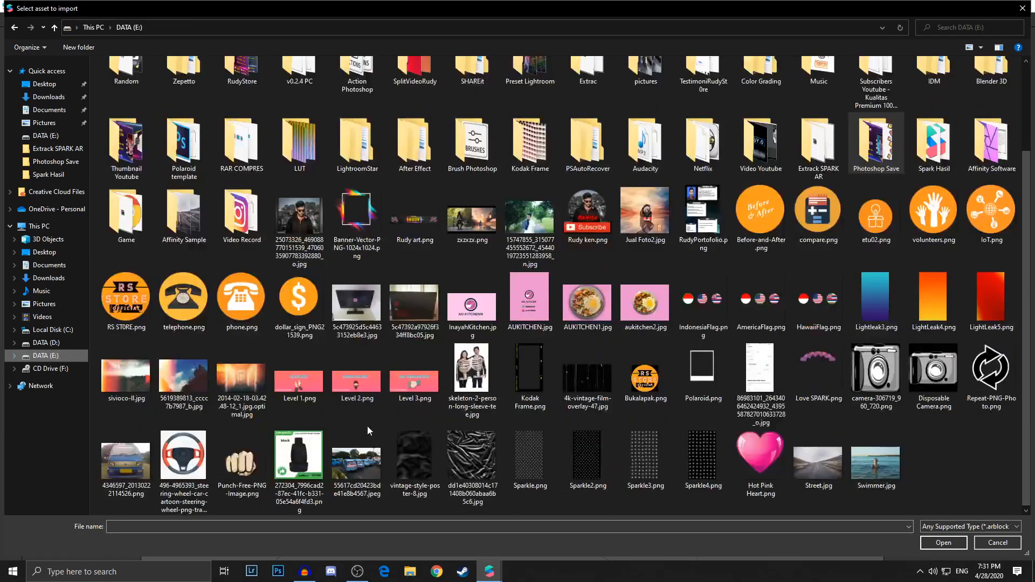
double_click(765, 453)
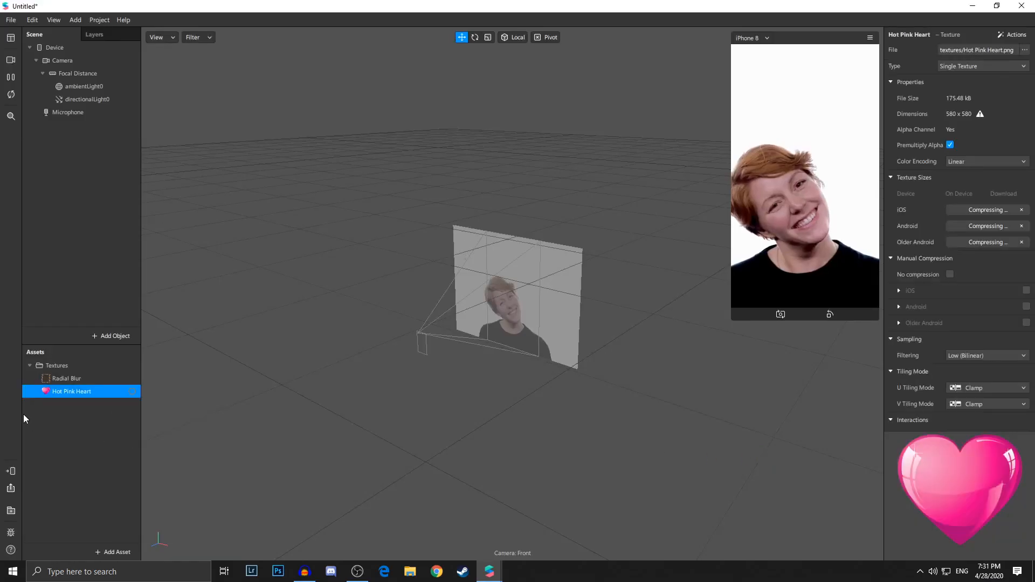
left_click(950, 296)
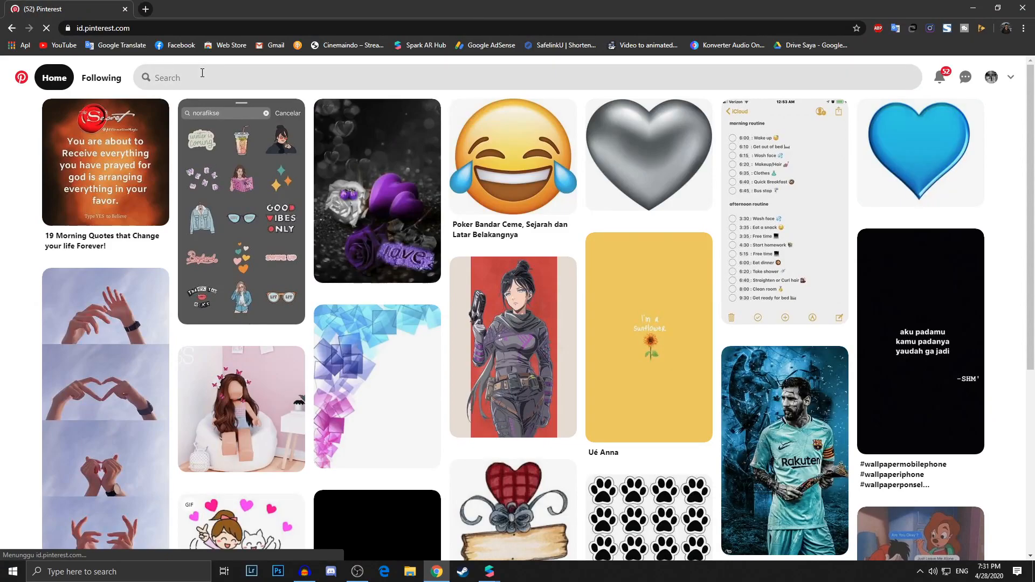
Search Pinterest in the browser for "Love png" and browse the results for heart images.
left_click(219, 78)
type("Love png")
key("Return")
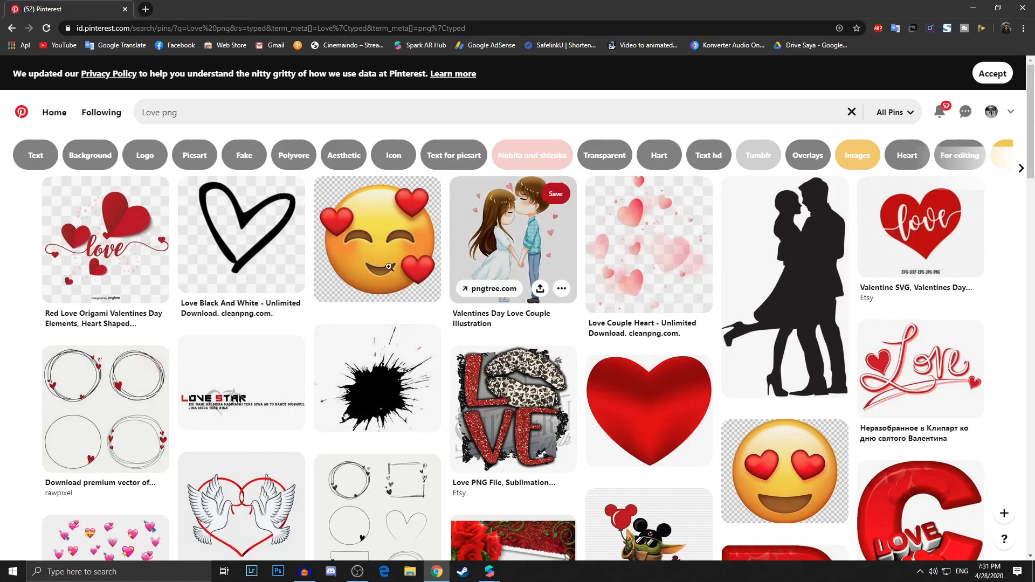
scroll(32, 367, "down", 5)
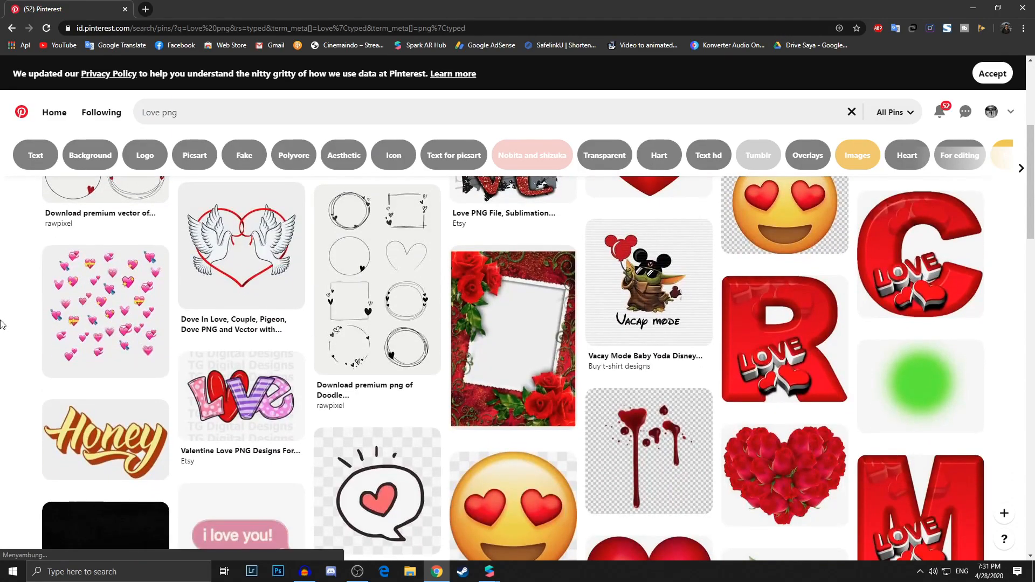
scroll(103, 332, "down", 5)
scroll(369, 415, "up", 10)
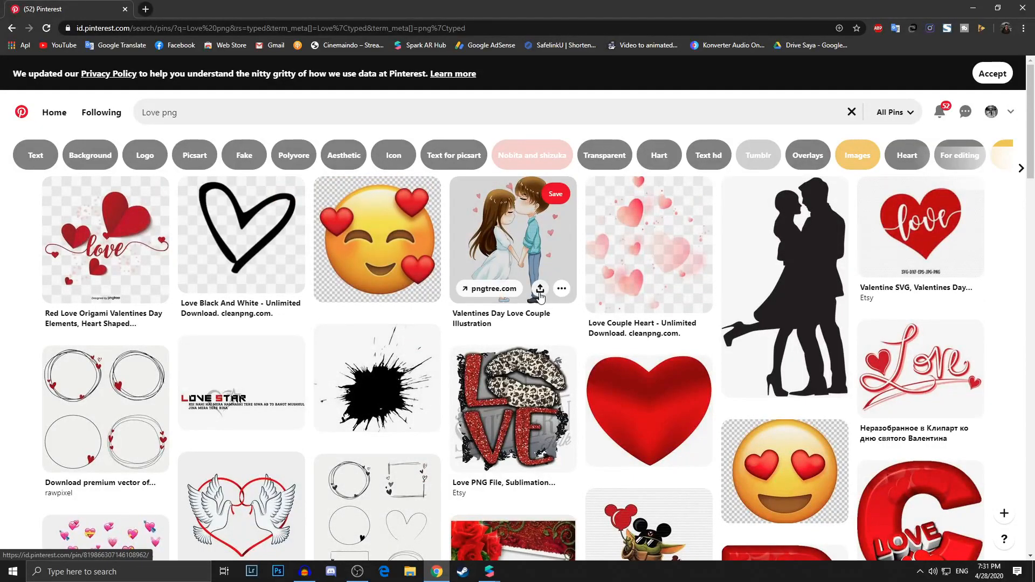
scroll(661, 334, "down", 2)
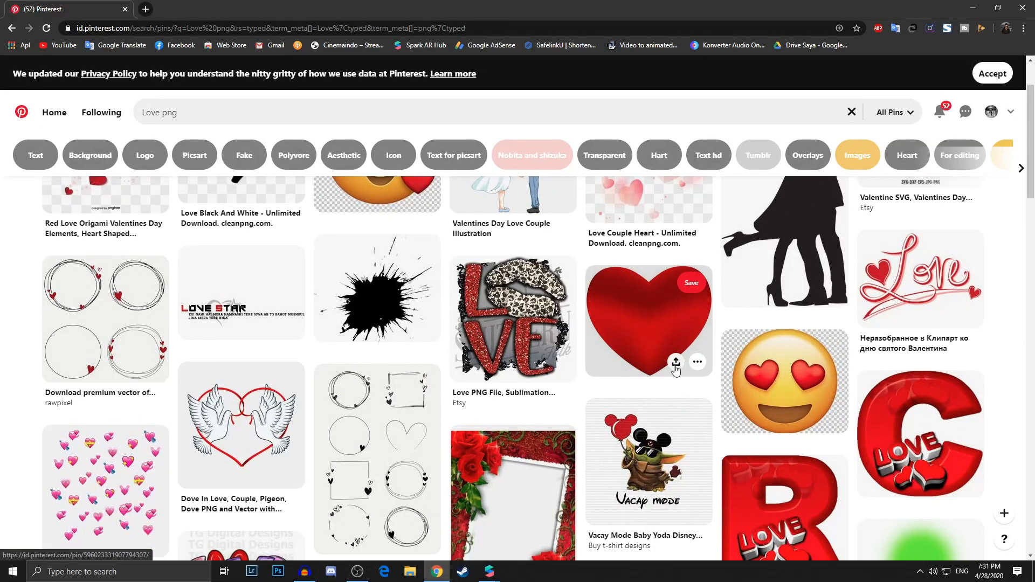
left_click(697, 364)
scroll(282, 223, "up", 2)
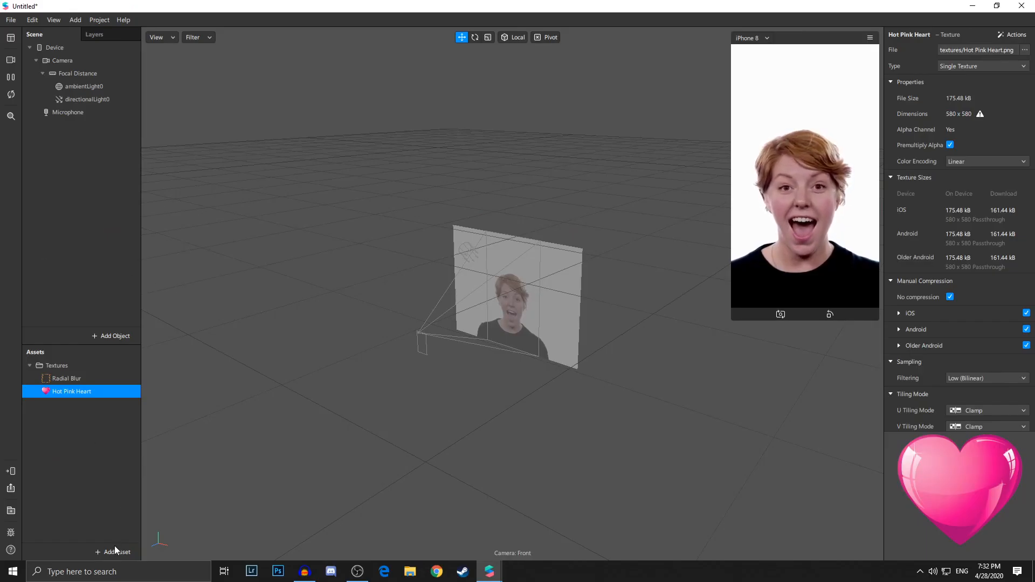
Import the George Michael - Careless Whisper audio file from the Downloads folder and play it back.
left_click(114, 550)
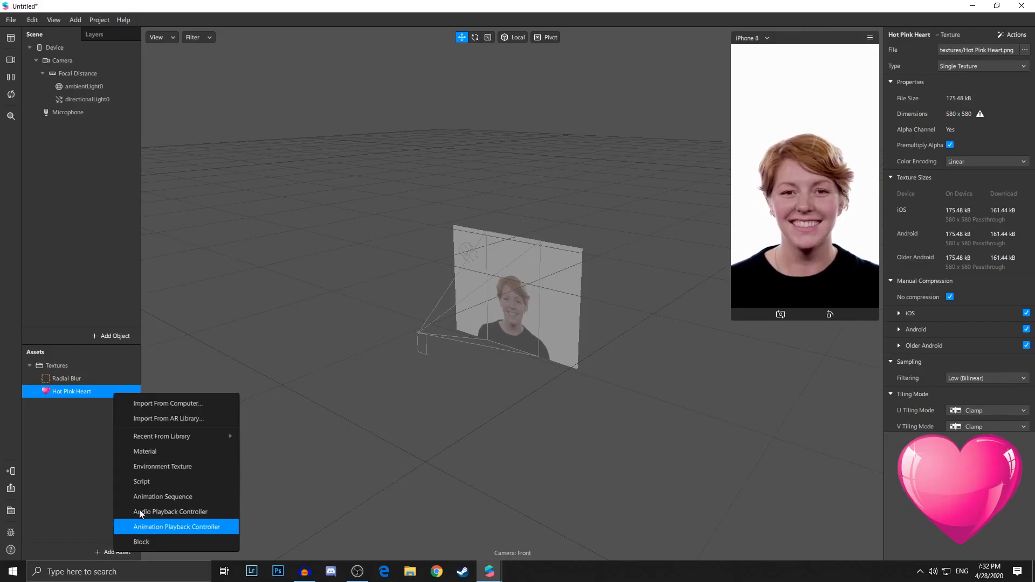
left_click(199, 403)
left_click(48, 97)
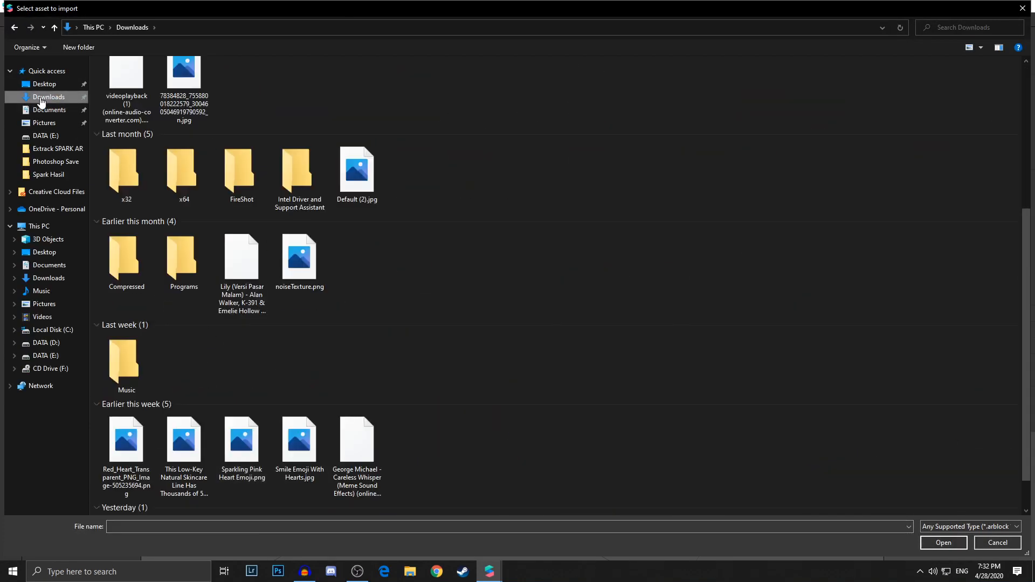
scroll(237, 421, "down", 2)
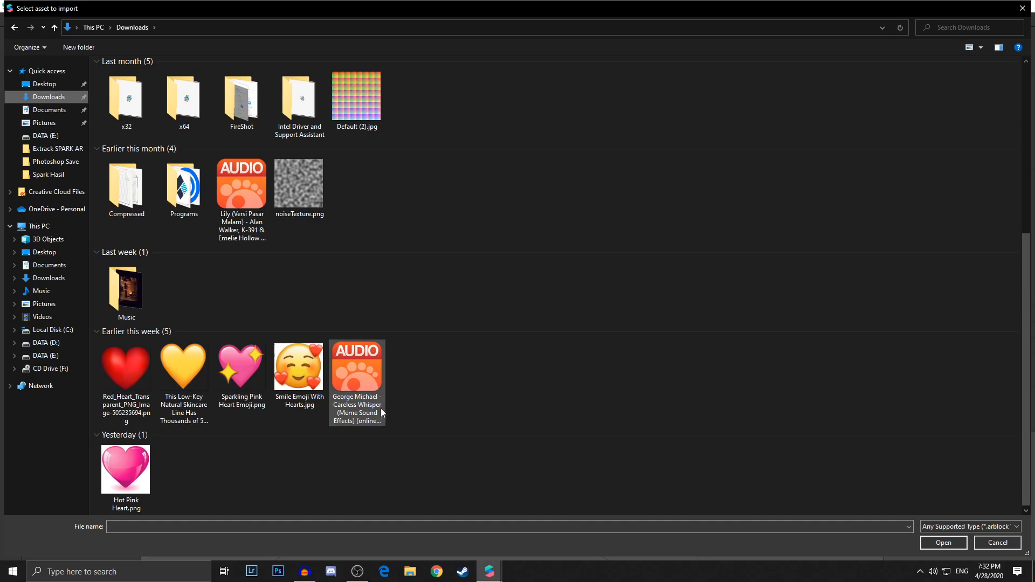
double_click(375, 380)
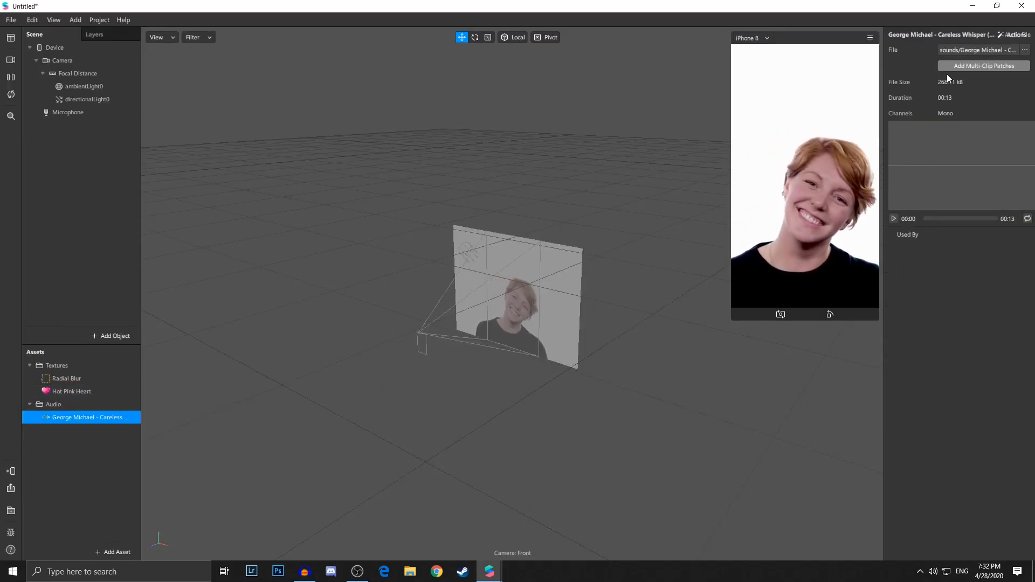
left_click(893, 219)
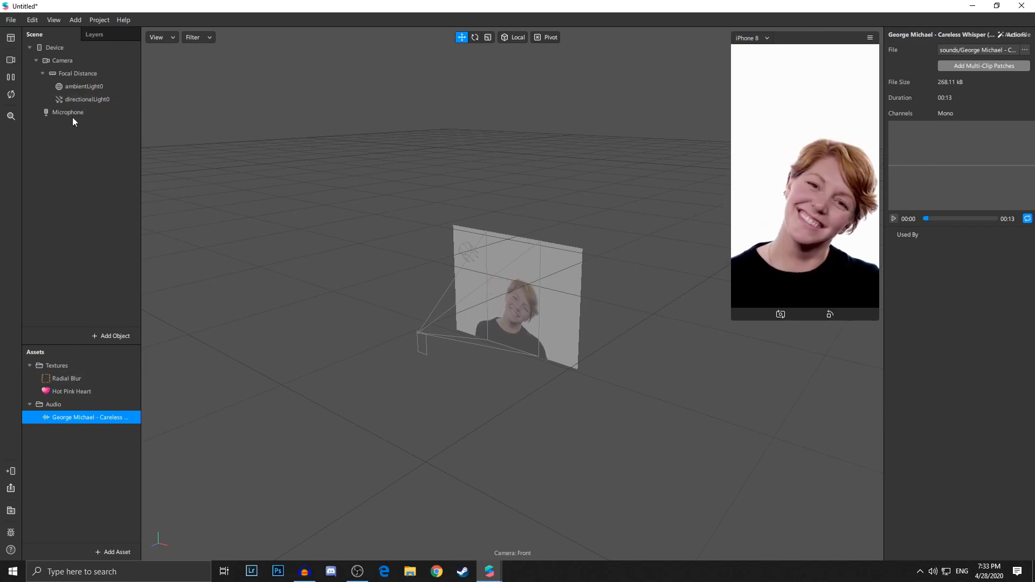
Add a texture extraction and a person segmentation mask to the Camera.
left_click(92, 63)
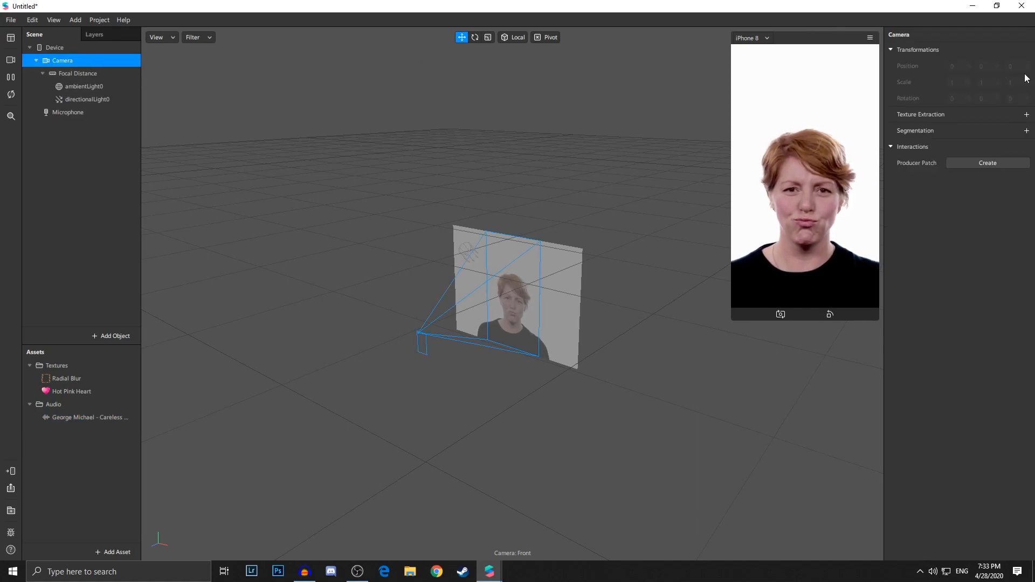
left_click(1027, 115)
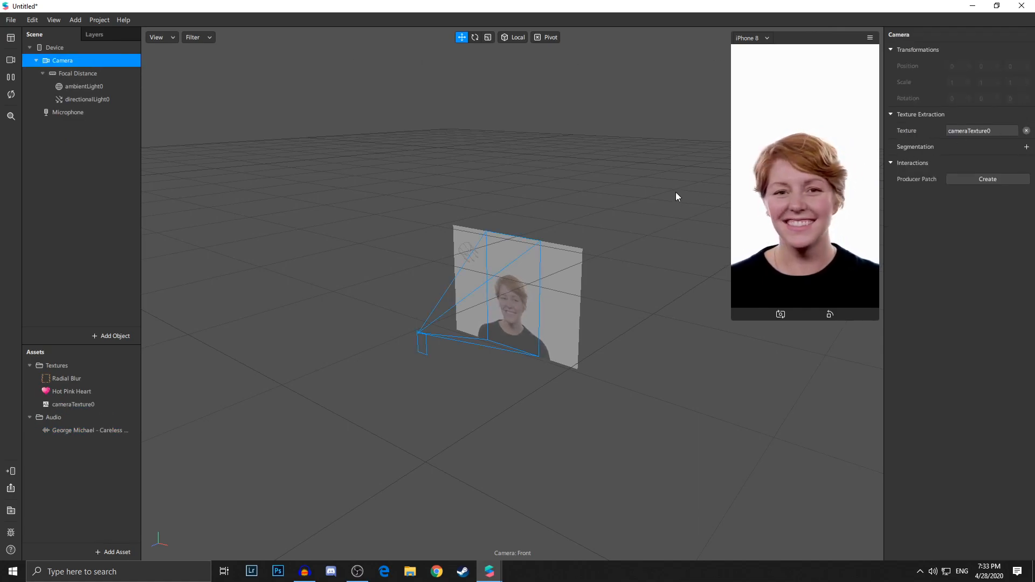
left_click(1027, 148)
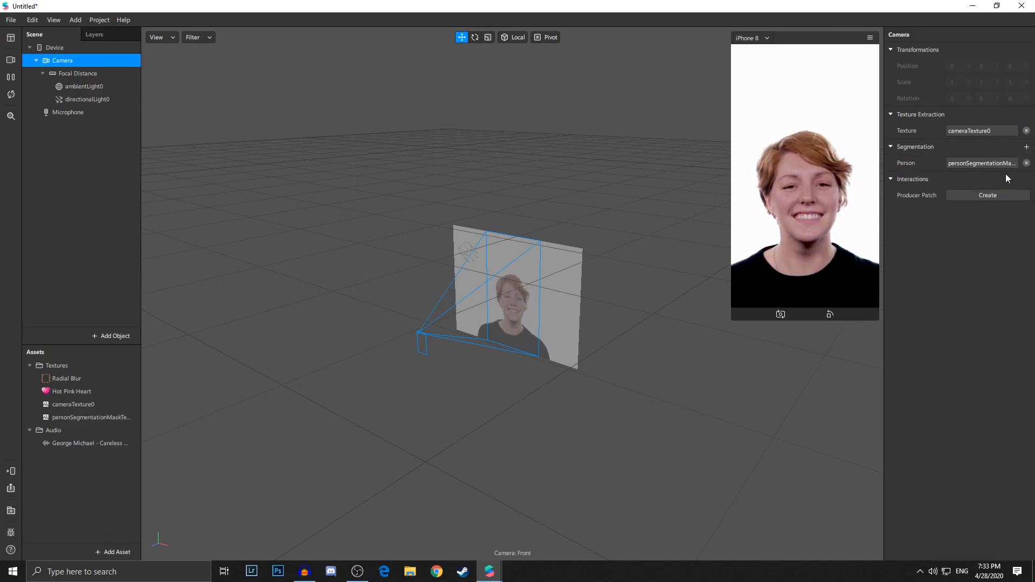
left_click(81, 418)
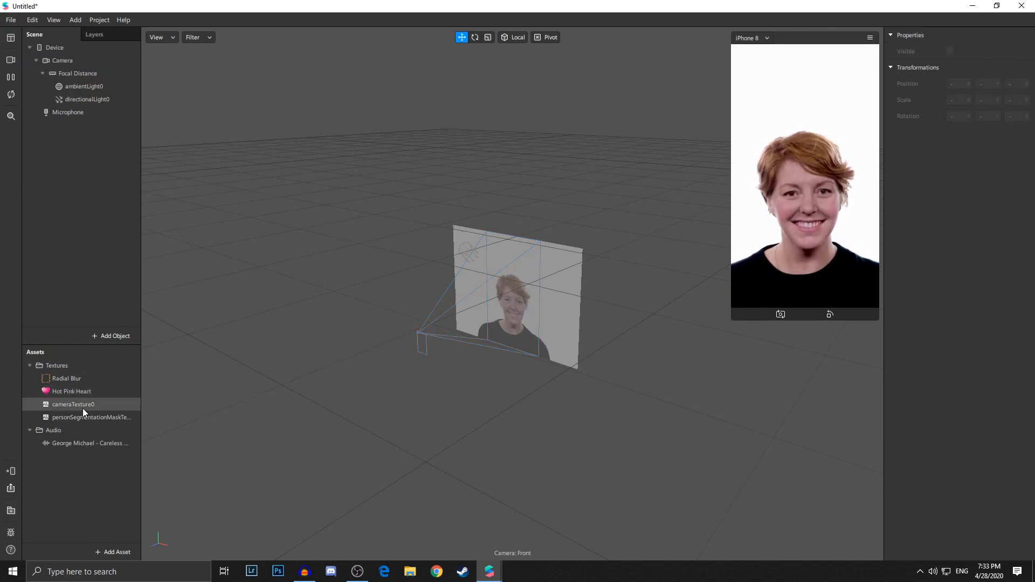
Add a rectangle to the scene and size it to fill the full width and height of its canvas.
right_click(81, 138)
mouse_move(109, 148)
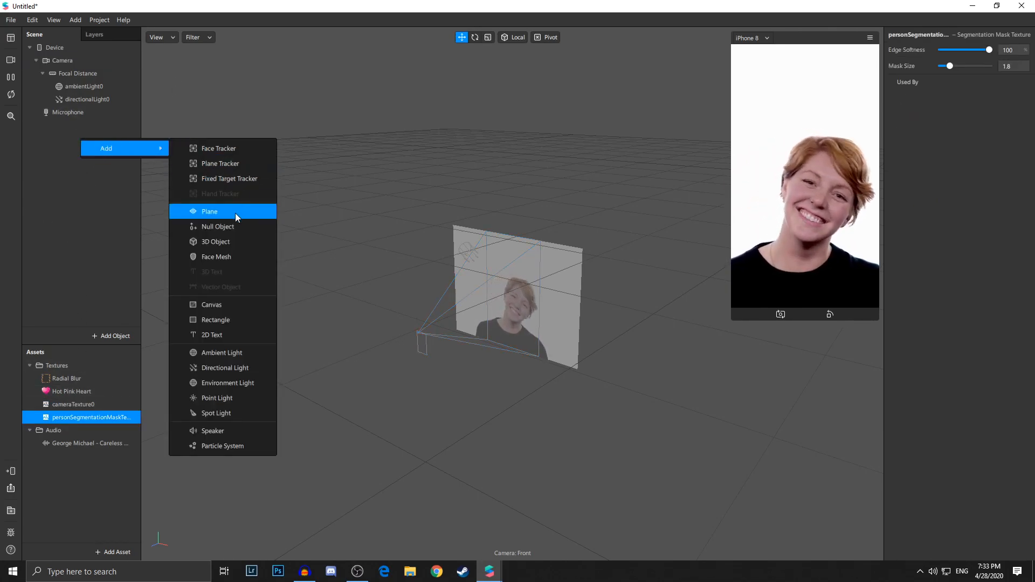
left_click(220, 322)
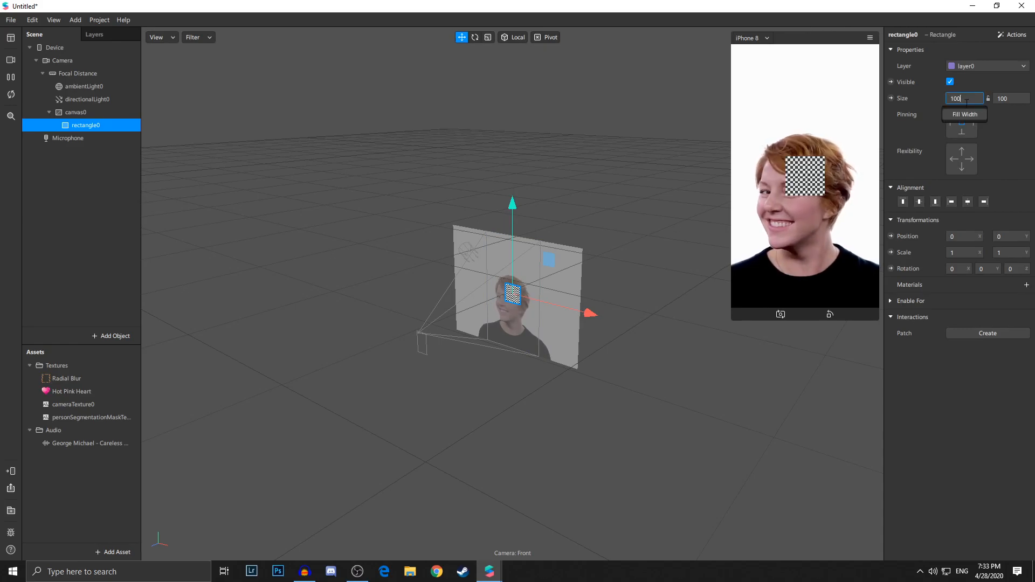
left_click(1022, 98)
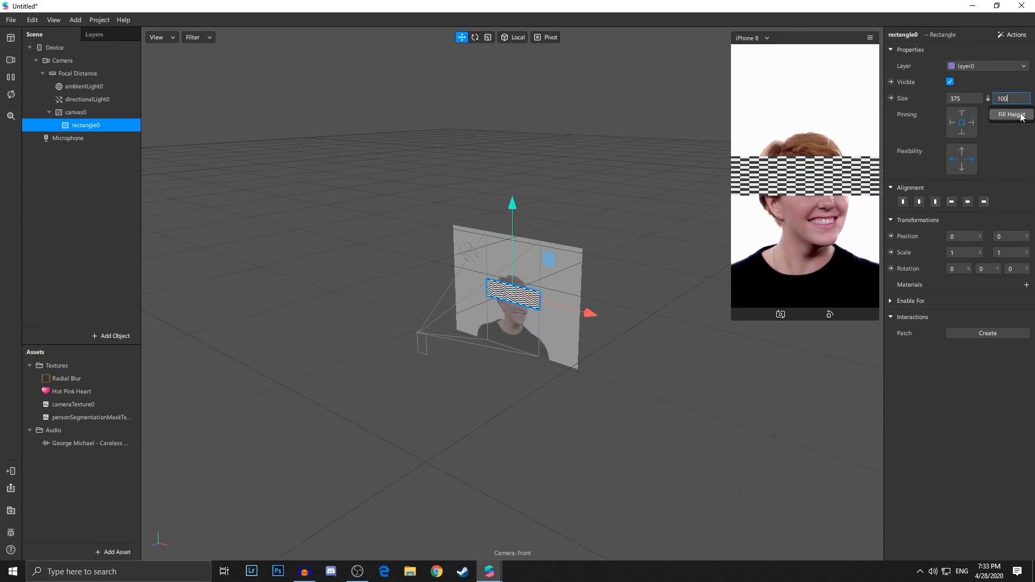
left_click(1024, 116)
left_click_drag(733, 320, 722, 342)
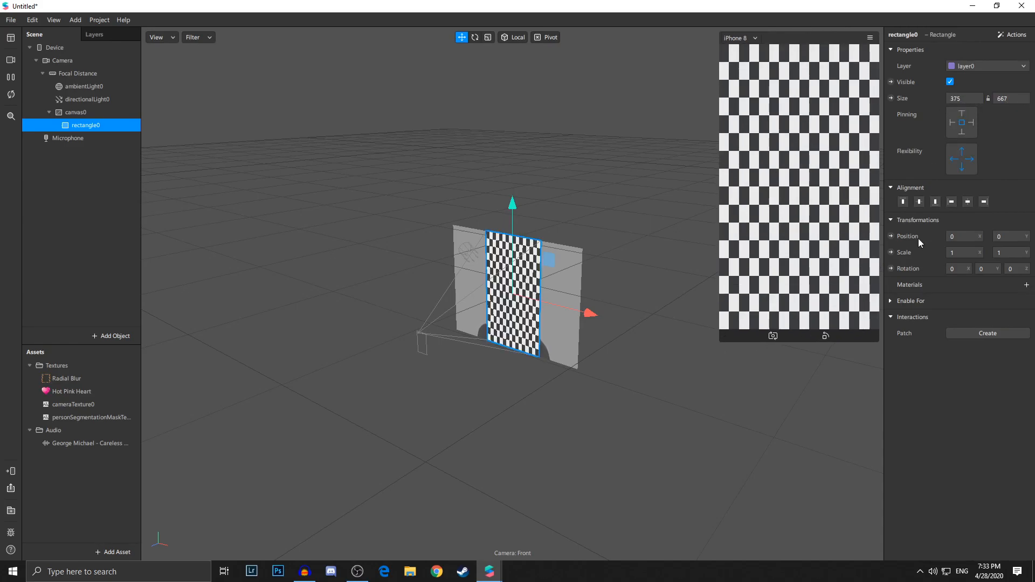
Create a new material for the full-screen rectangle and show that material's properties.
left_click(1029, 286)
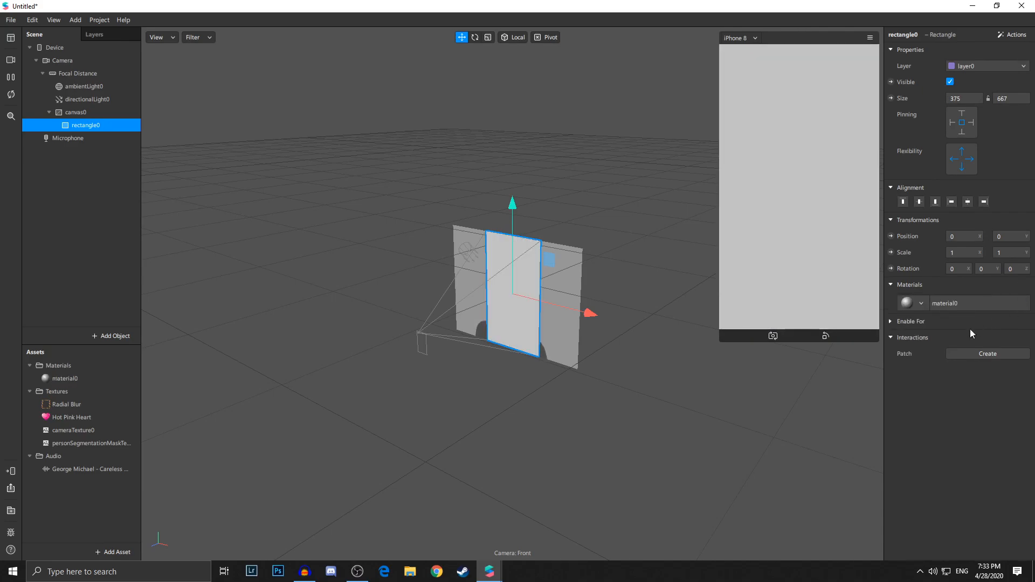
left_click(101, 379)
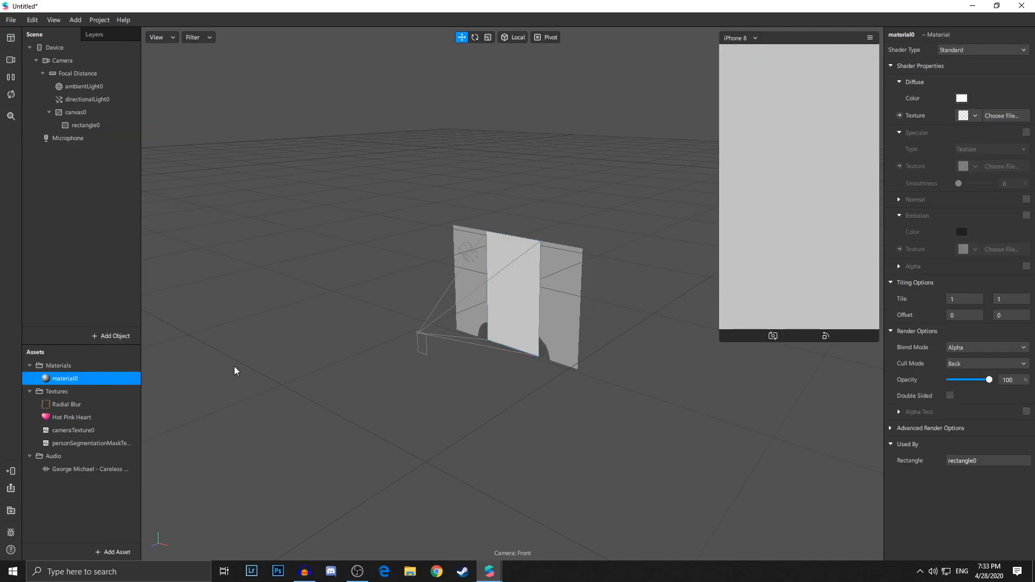
left_click(251, 361)
Rename the canvas holding the rectangle as Smooth Zoom.
left_click(94, 113)
right_click(93, 114)
left_click(135, 140)
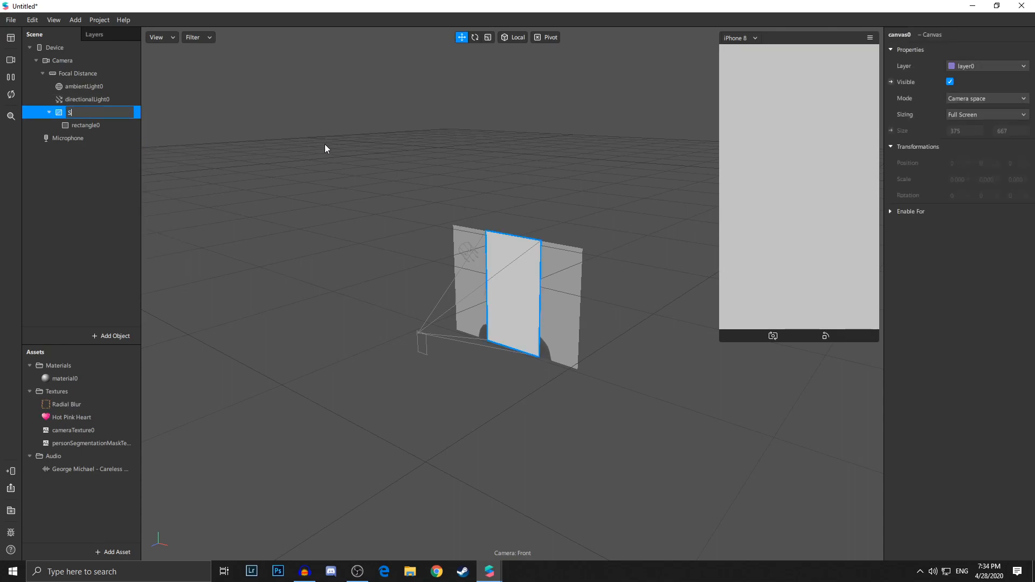
key("Return")
Add a second rectangle under the Smooth Zoom canvas and make it fill the full width and height.
right_click(112, 117)
mouse_move(174, 130)
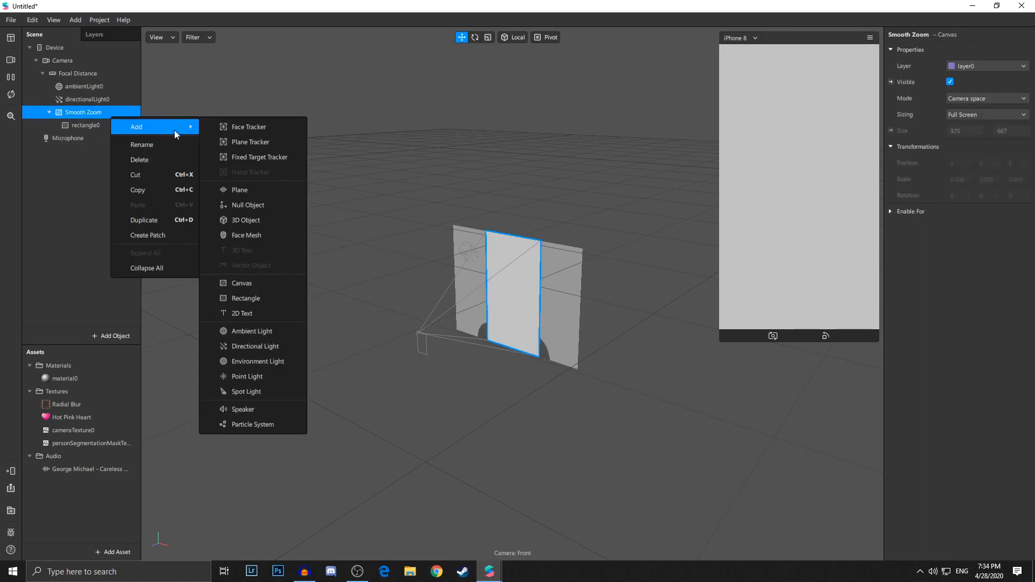
left_click(249, 297)
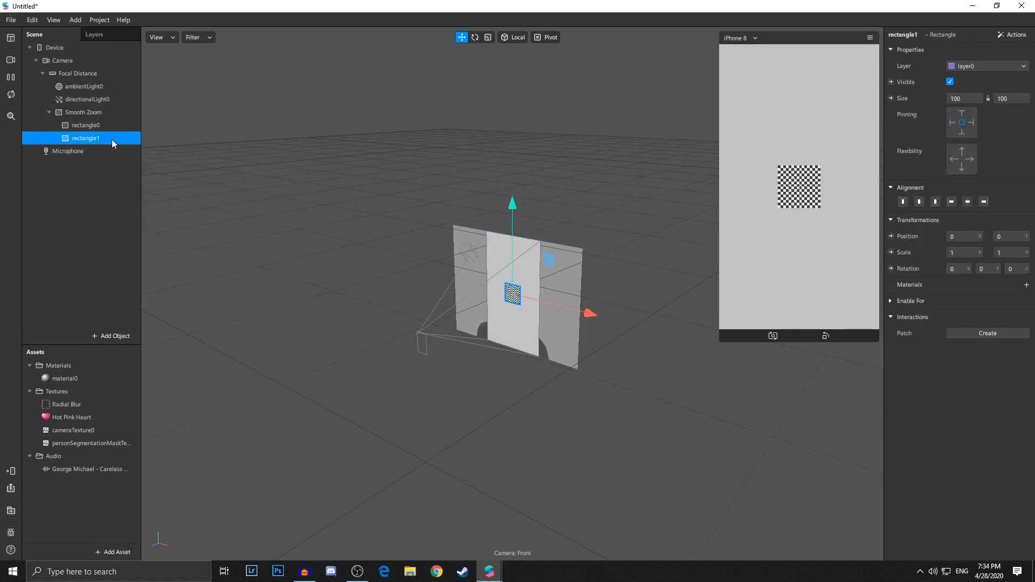
left_click(968, 100)
left_click(965, 115)
left_click(1009, 98)
left_click(1012, 116)
Create a new material for the second rectangle and rename it as Warna screen.
left_click(1027, 285)
left_click(988, 353)
right_click(73, 389)
left_click(119, 397)
type("Warn")
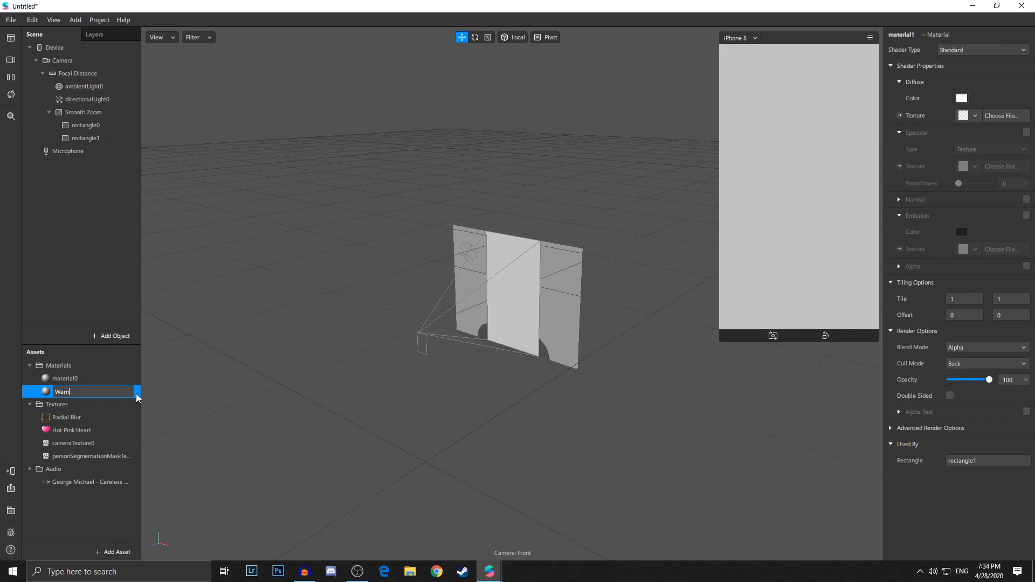
type("a screen")
key("Return")
Change the shader type of both the Warna screen material and material0 to Flat.
left_click(981, 50)
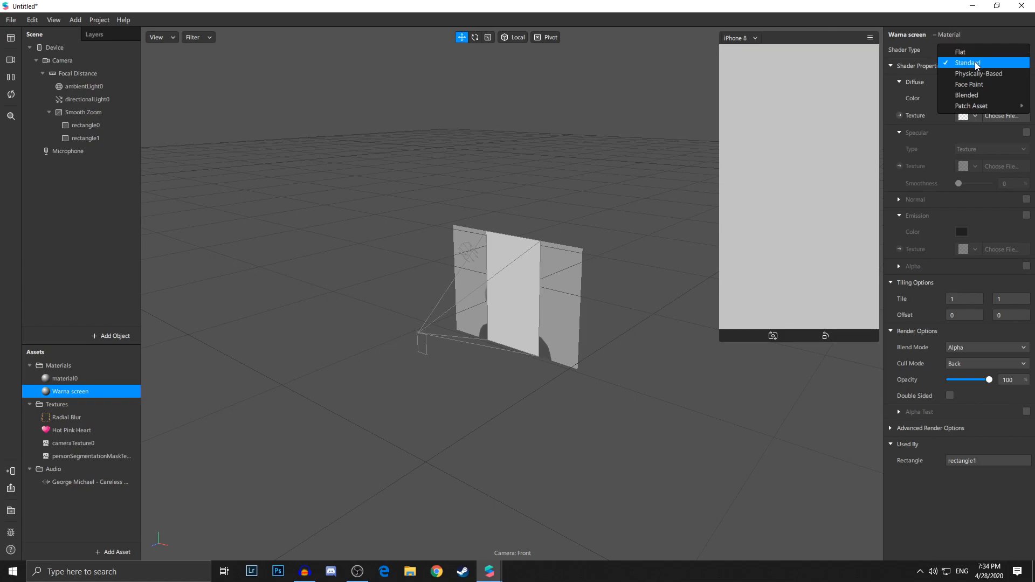
left_click(971, 55)
left_click(85, 377)
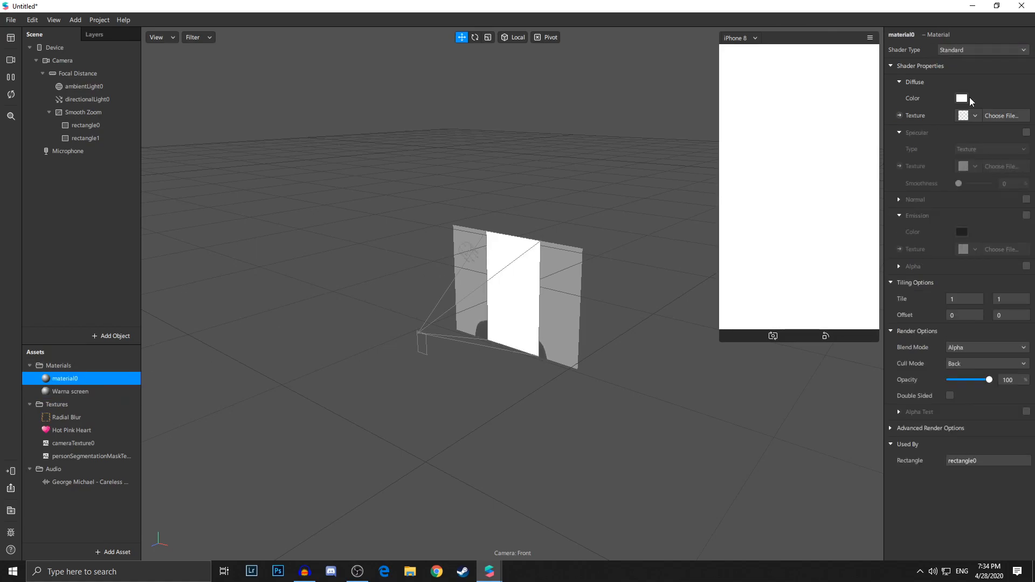
left_click(973, 51)
left_click(971, 54)
Rename the first rectangle, rectangle0, as Background.
left_click(121, 126)
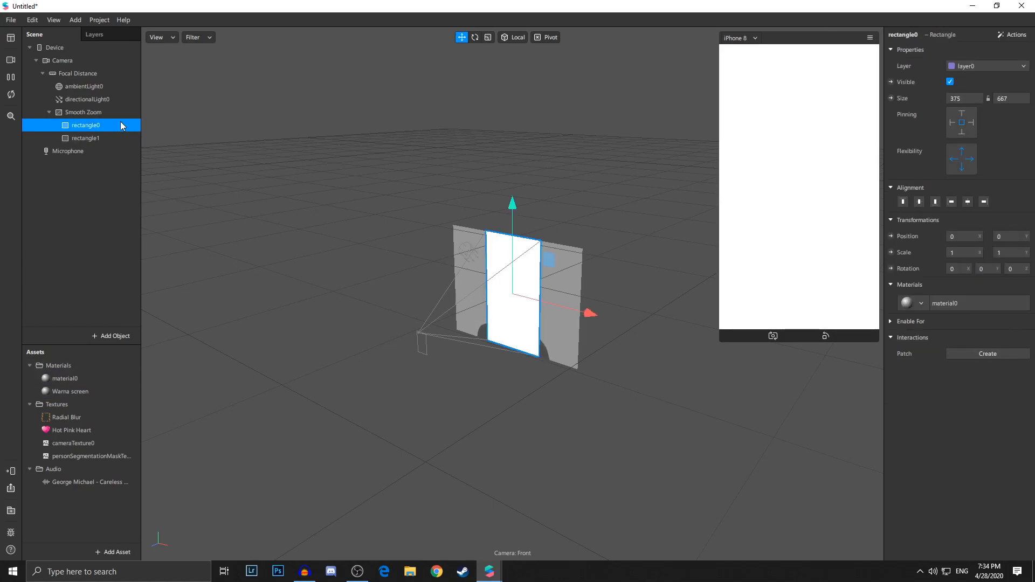
right_click(120, 121)
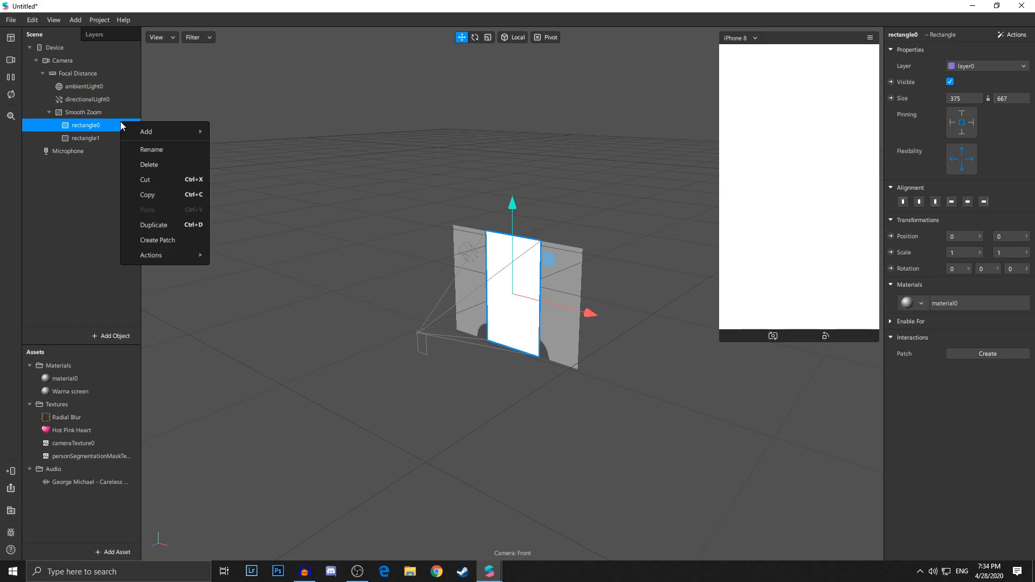
left_click(158, 149)
type("Background")
key("Return")
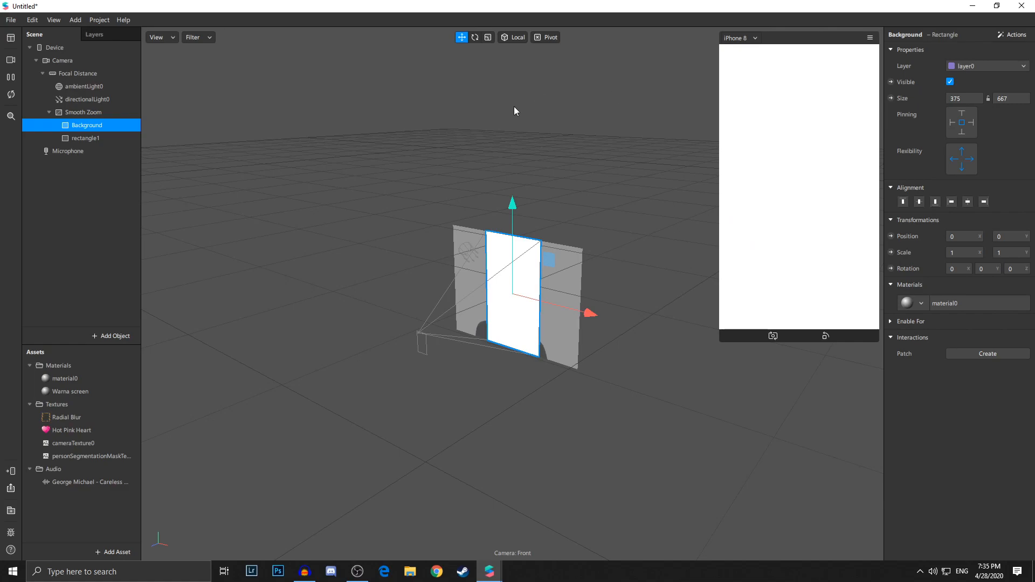
Rename the second rectangle, rectangle1, as Warna Screen.
left_click(93, 139)
right_click(104, 139)
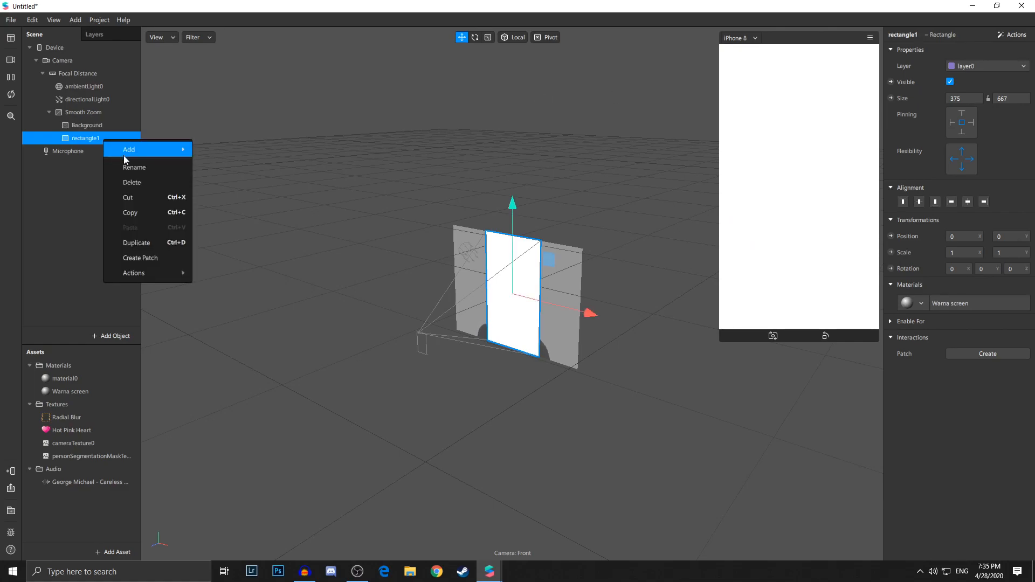
left_click(148, 171)
type("Wa")
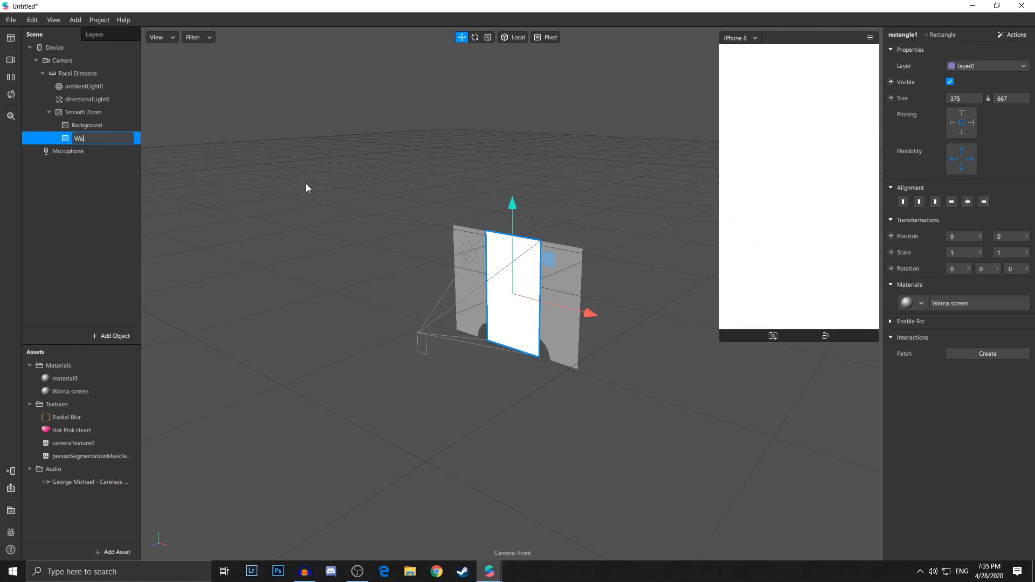
type("rna Screen")
key("Return")
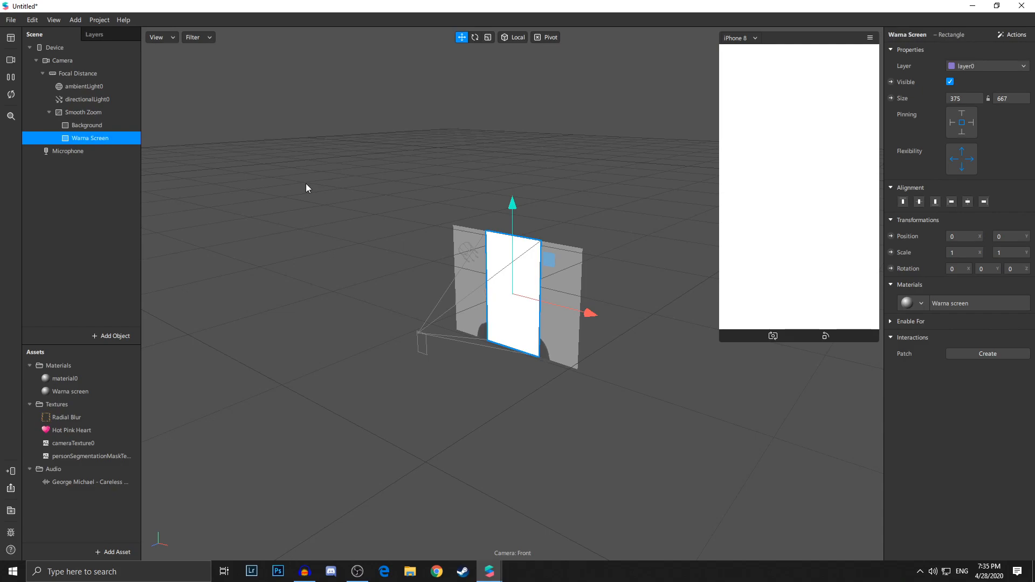
Show the Patch Editor and add a Screen Tap patch to it.
left_click(50, 19)
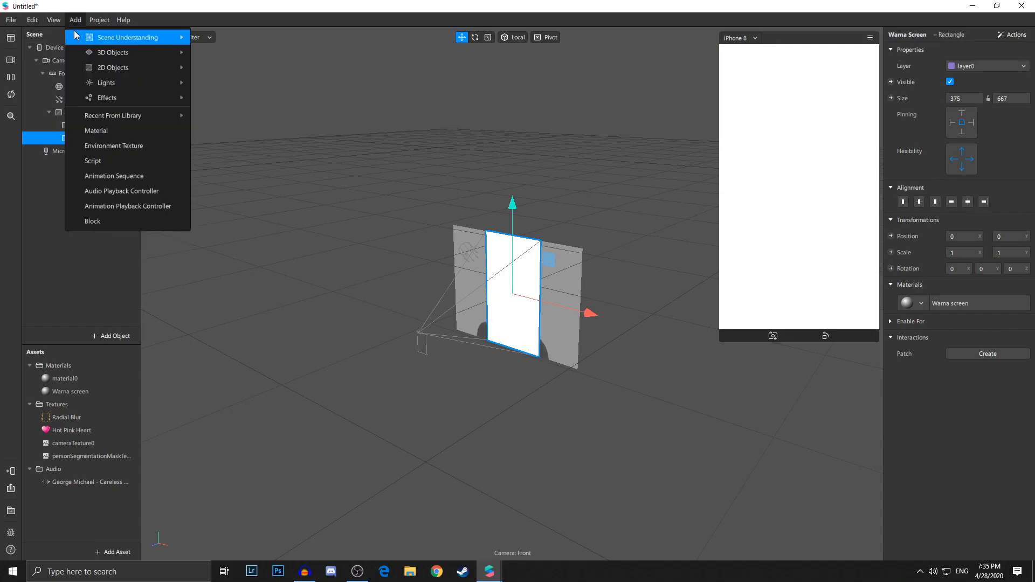
left_click(68, 33)
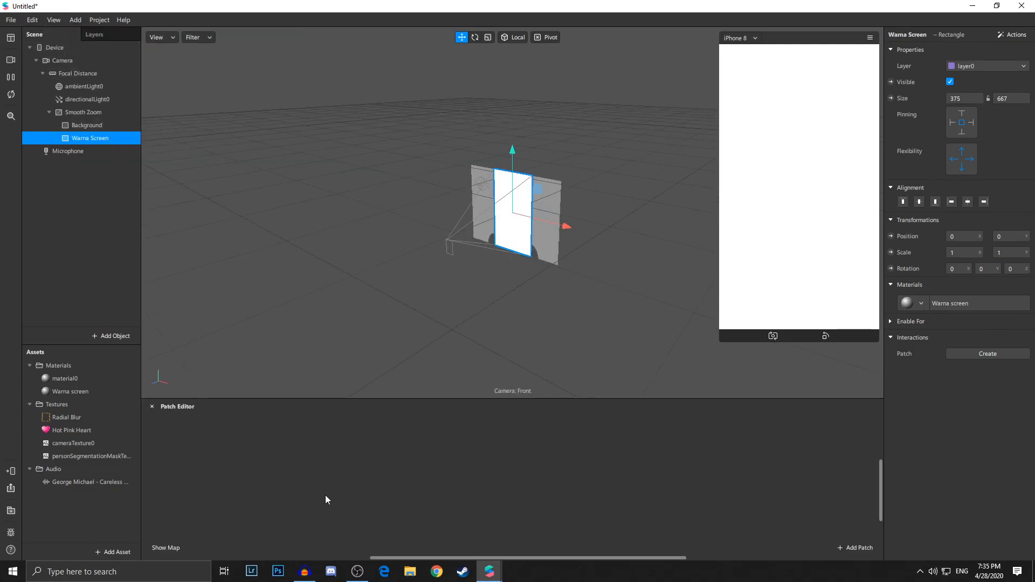
right_click(233, 461)
type("scre")
key("Down")
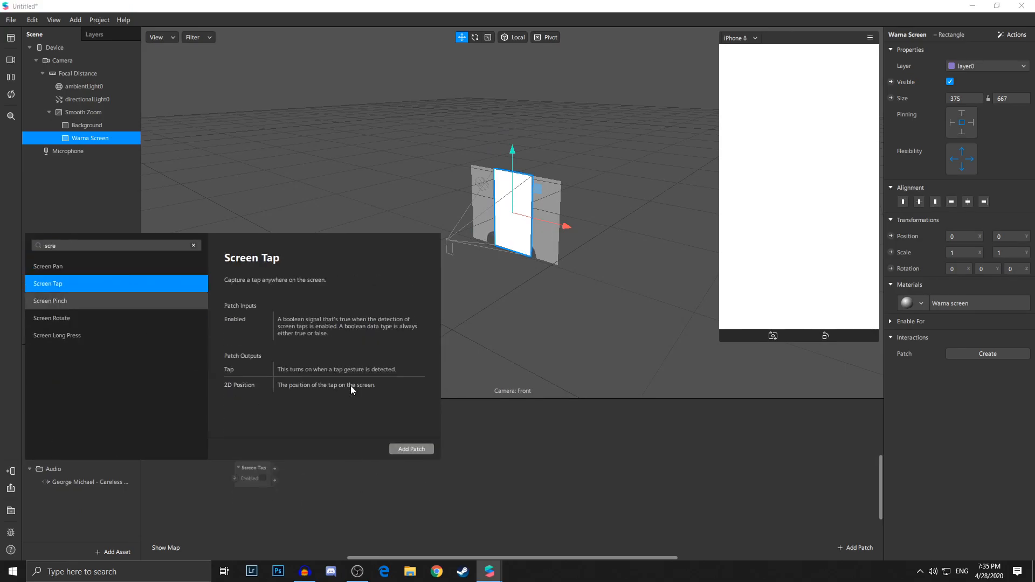
left_click(411, 449)
Feed the Screen Tap output into a new Switch patch and the Switch output into a new Pulse patch.
left_click_drag(275, 468, 386, 451)
type("swi")
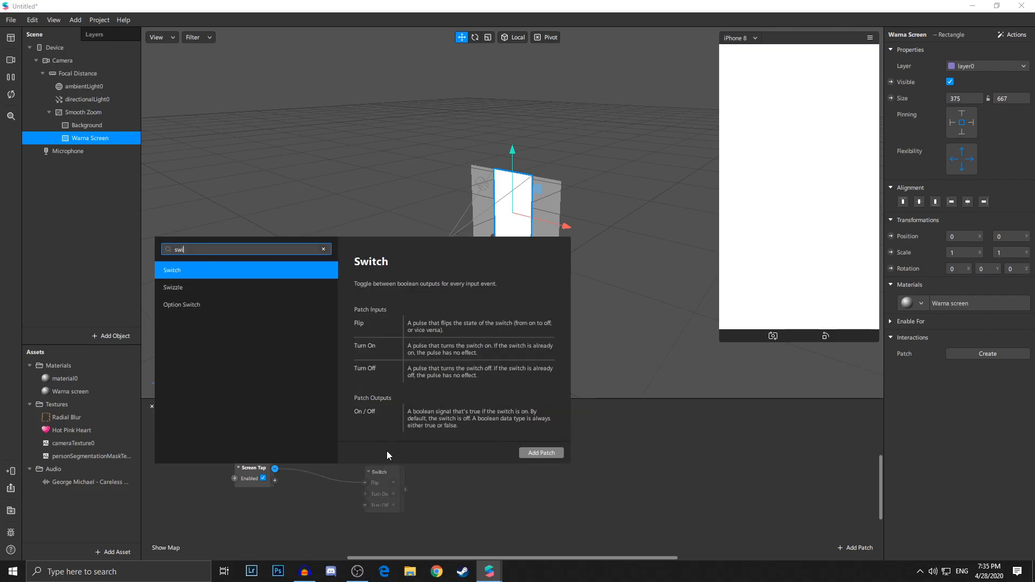
key("Return")
left_click_drag(405, 489, 480, 426)
type("pulse")
key("Return")
Drive a new Animation patch's Play input from the Pulse, and link its Progress to a new Transition patch.
left_click_drag(499, 458, 565, 463)
type("anima")
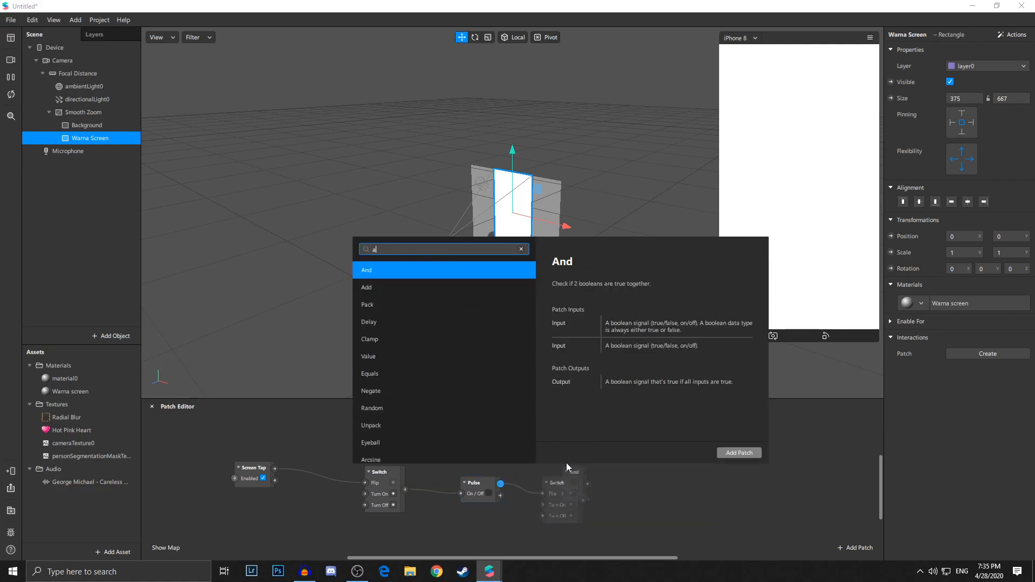
key("Return")
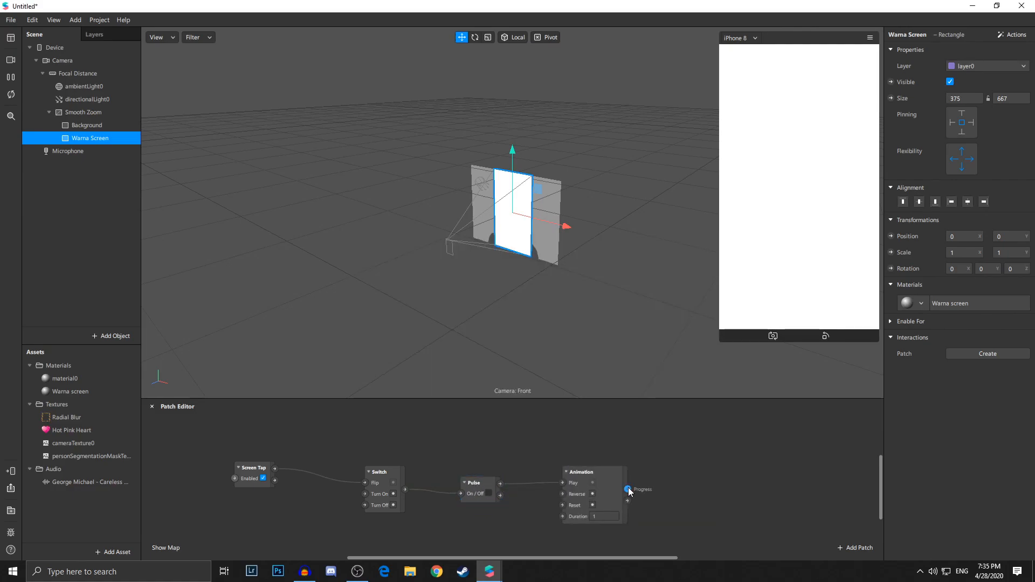
left_click_drag(628, 489, 726, 463)
type("tran")
left_click(565, 265)
left_click(882, 452)
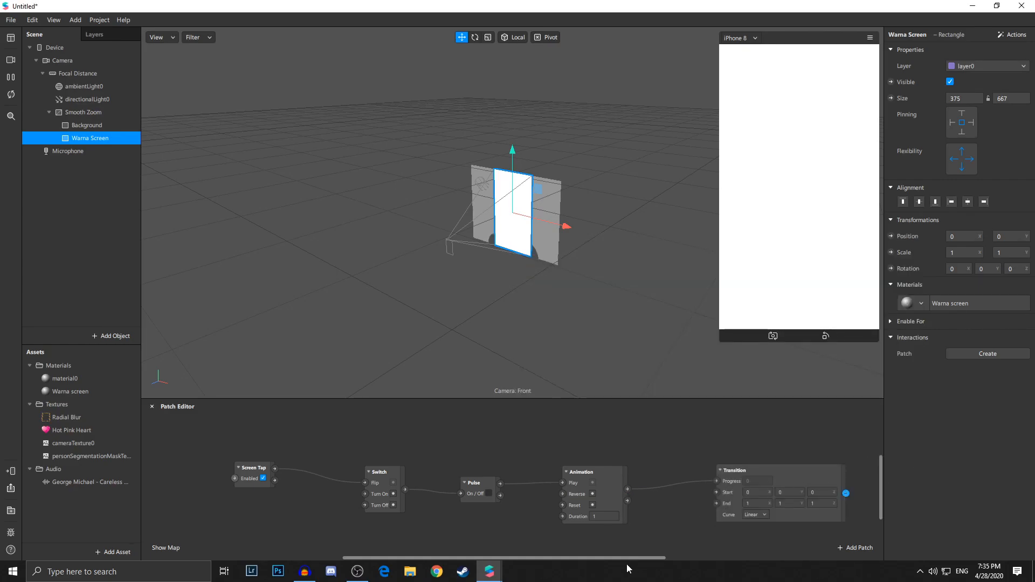
left_click_drag(626, 561, 708, 561)
Rename material0 as Background and assign cameraTexture0 as its diffuse texture.
left_click(81, 379)
double_click(85, 378)
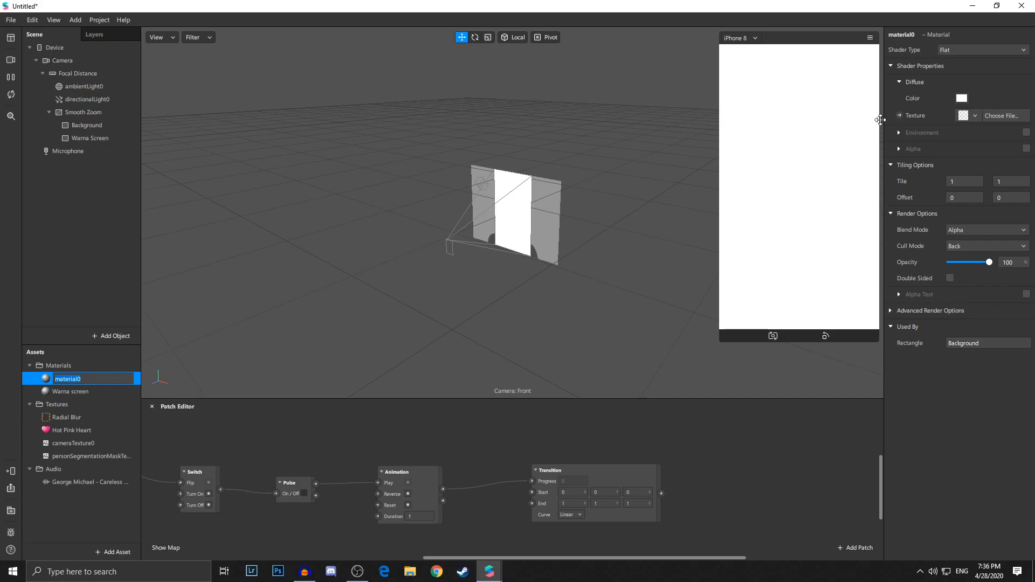
right_click(91, 377)
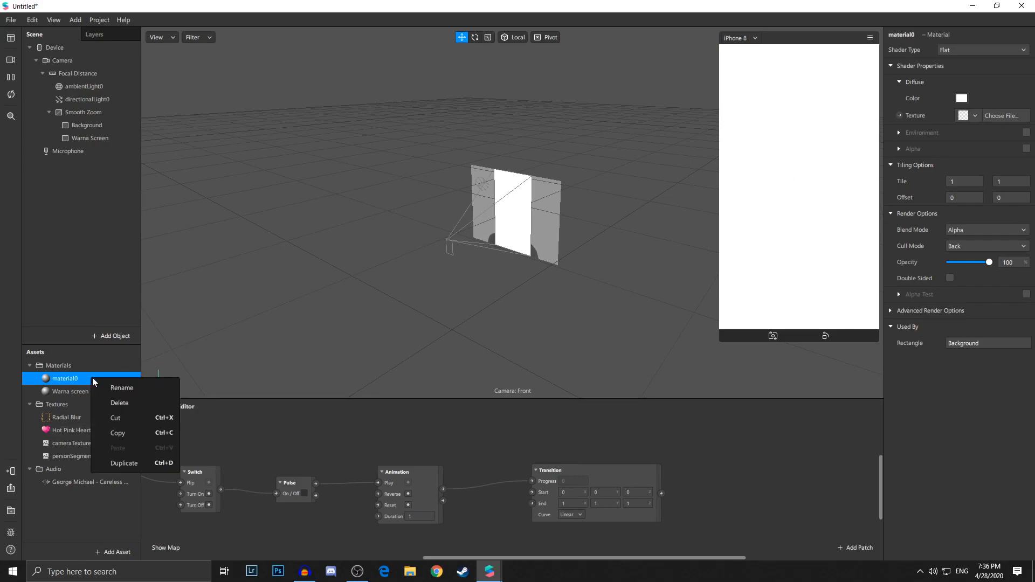
left_click(122, 387)
type("Background")
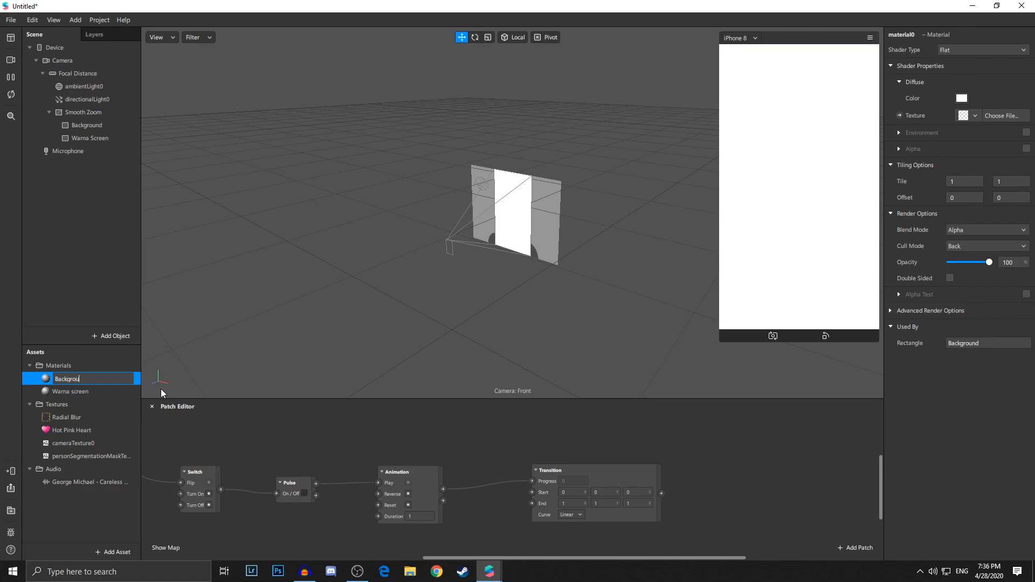
key("Return")
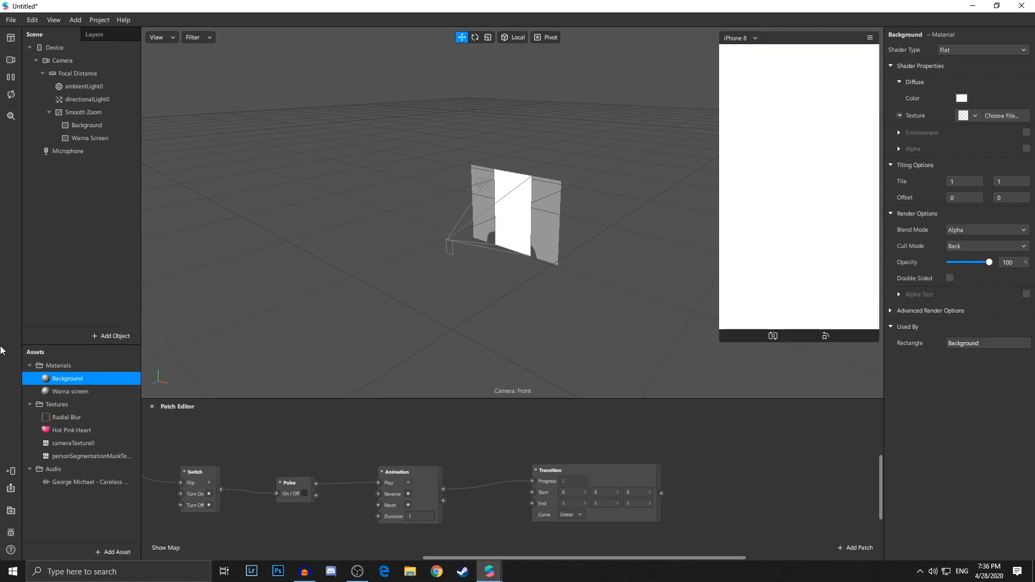
left_click(978, 119)
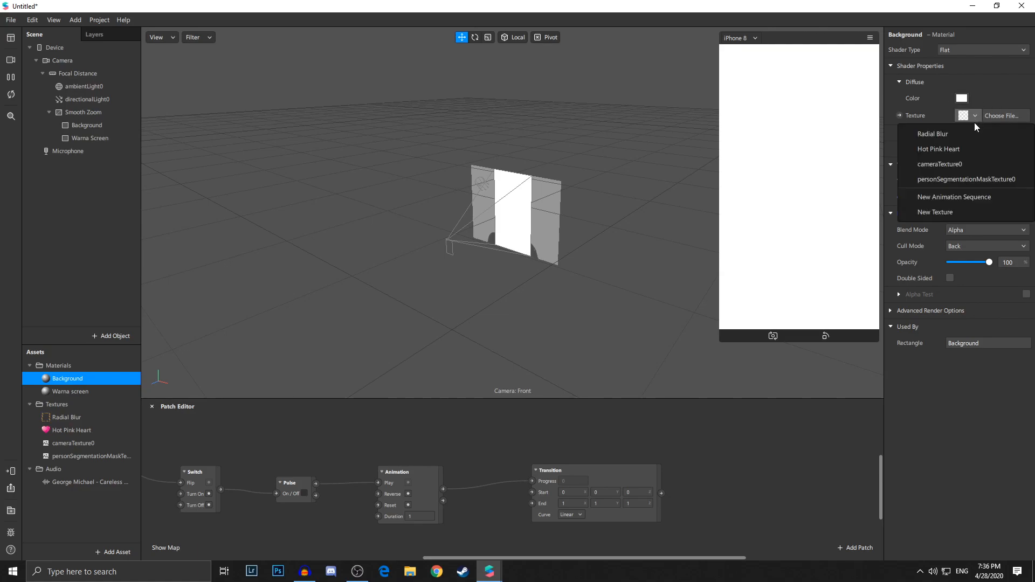
left_click(948, 164)
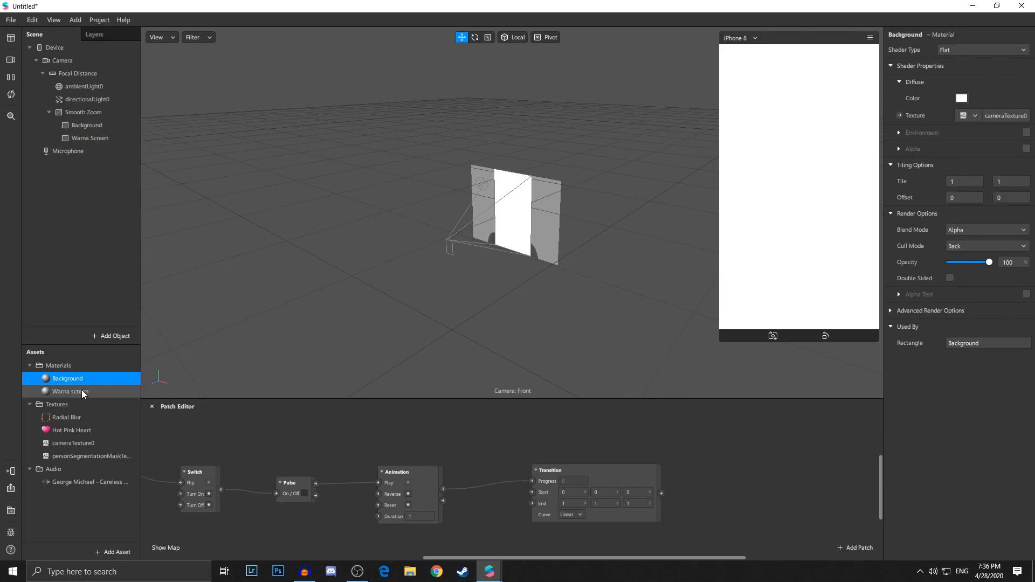
Set the Warna screen material's diffuse color to light pink, #ffaaff.
left_click(98, 393)
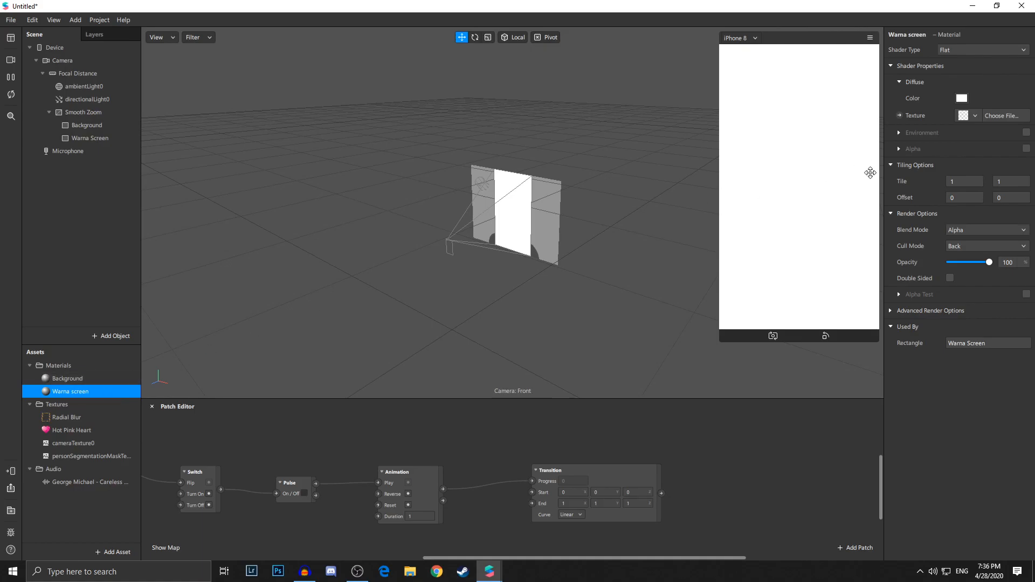
left_click(962, 99)
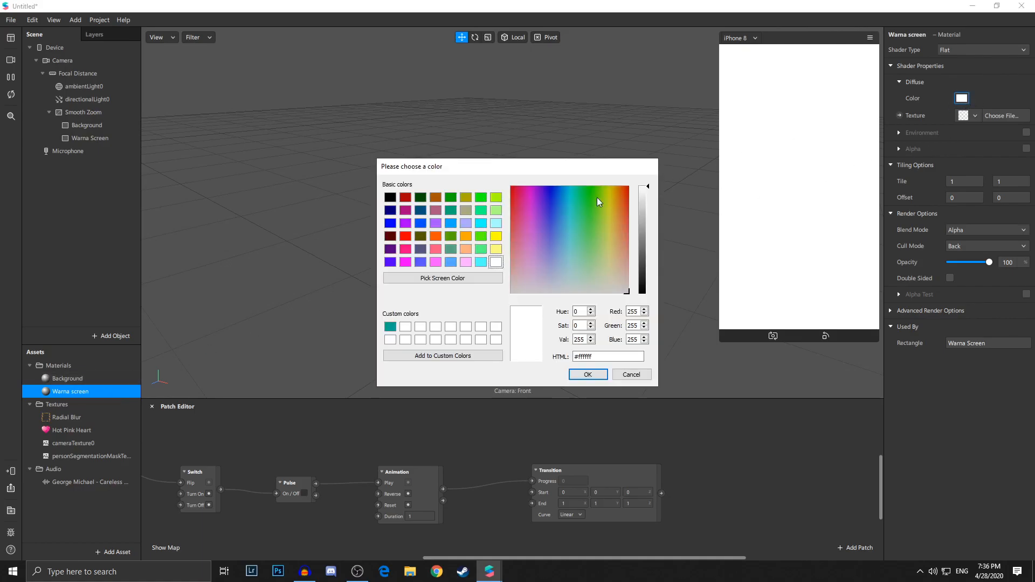
left_click(465, 263)
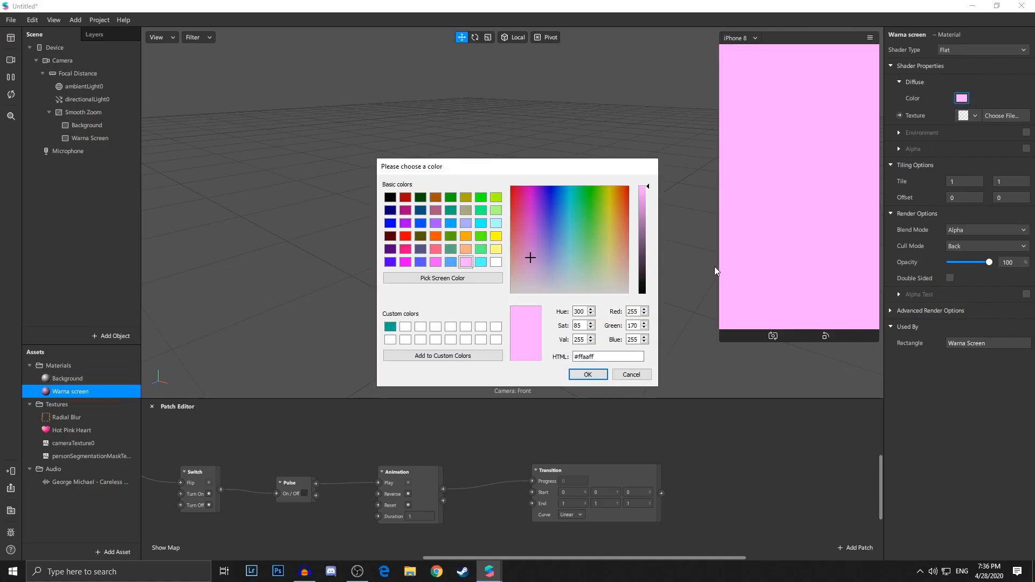
left_click(588, 374)
Try 50% opacity on the Warna screen material and settle on 30%.
left_click_drag(990, 262, 970, 264)
left_click(1011, 262)
type("50")
key("Return")
left_click(1018, 264)
type("30")
key("Return")
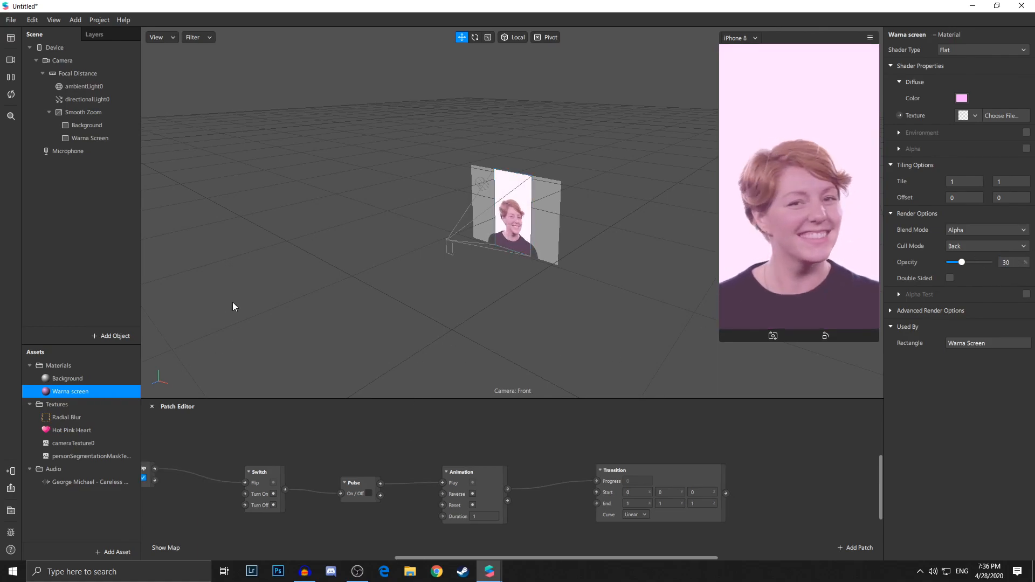
Switch the Smooth Zoom canvas from camera space to World space mode.
left_click(95, 112)
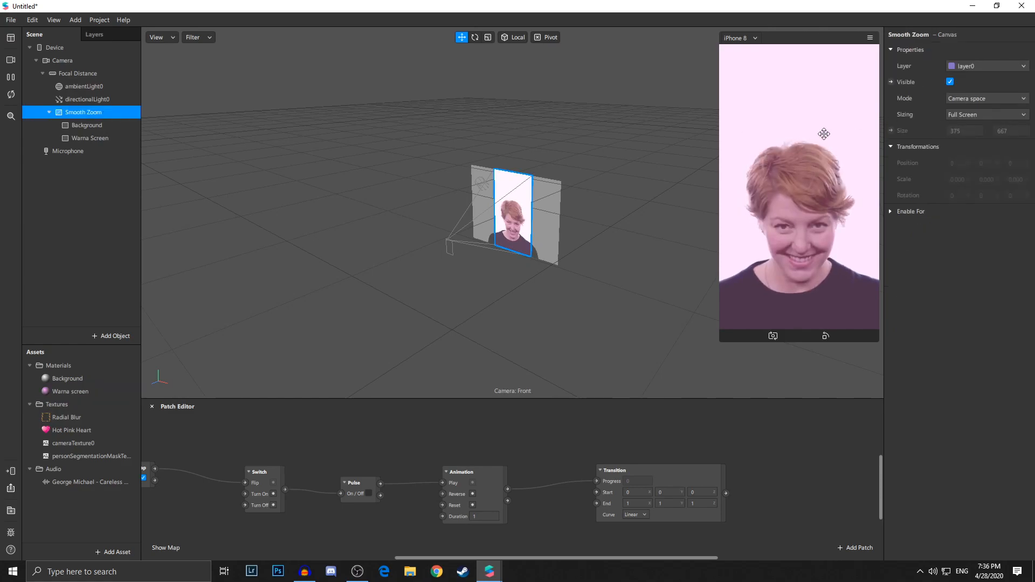
left_click(977, 99)
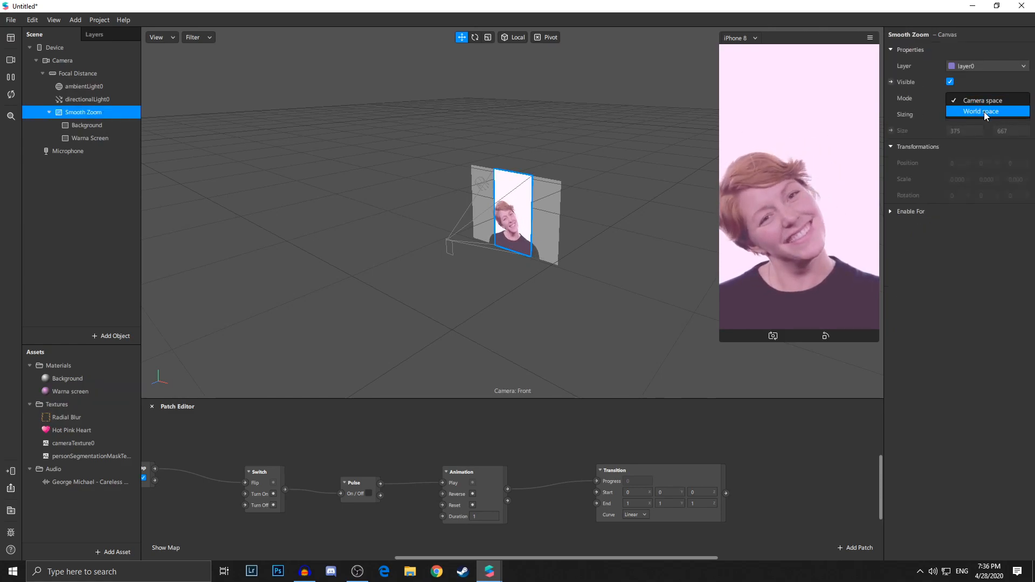
left_click(983, 111)
Set all three Start values of the Transition patch to the Smooth Zoom canvas's scale, 0.00075.
left_click(957, 179)
type("0.0075")
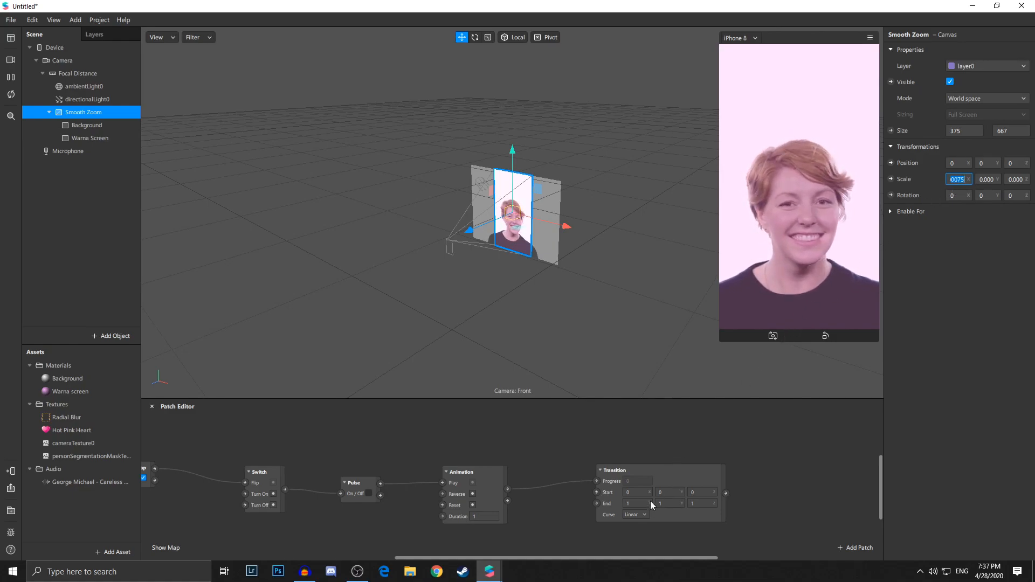
left_click(635, 492)
type("0.00075")
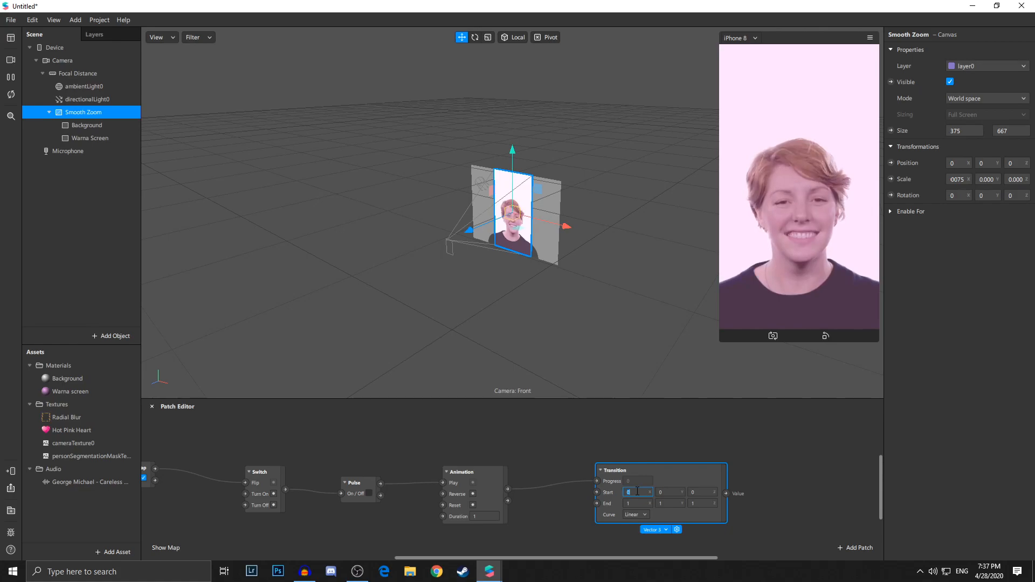
left_click(669, 492)
type("0.00075")
left_click(696, 492)
type("0.00075")
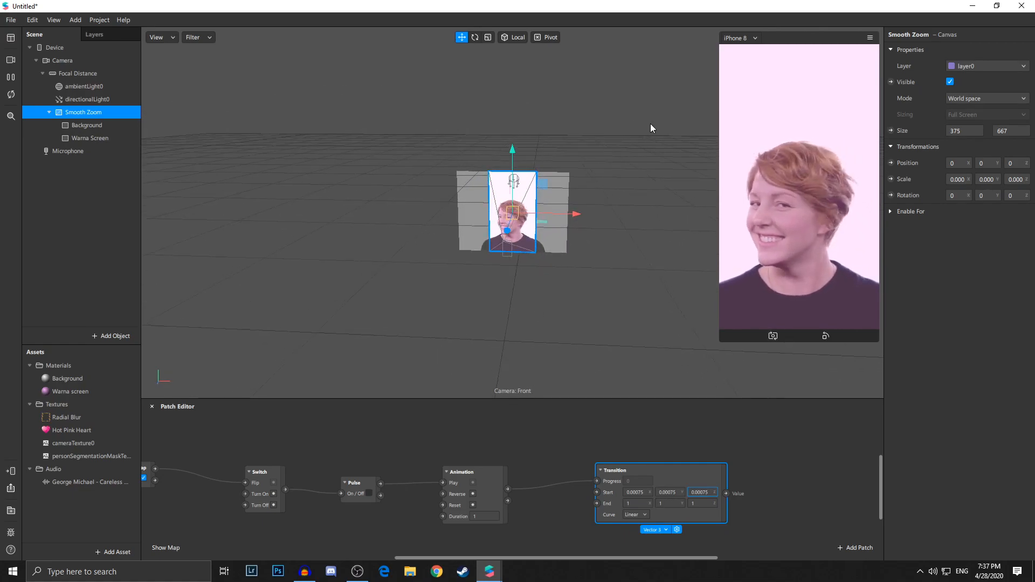
Scale the Smooth Zoom canvas up in the viewport to about 0.00104 and copy its X scale value.
left_click(488, 37)
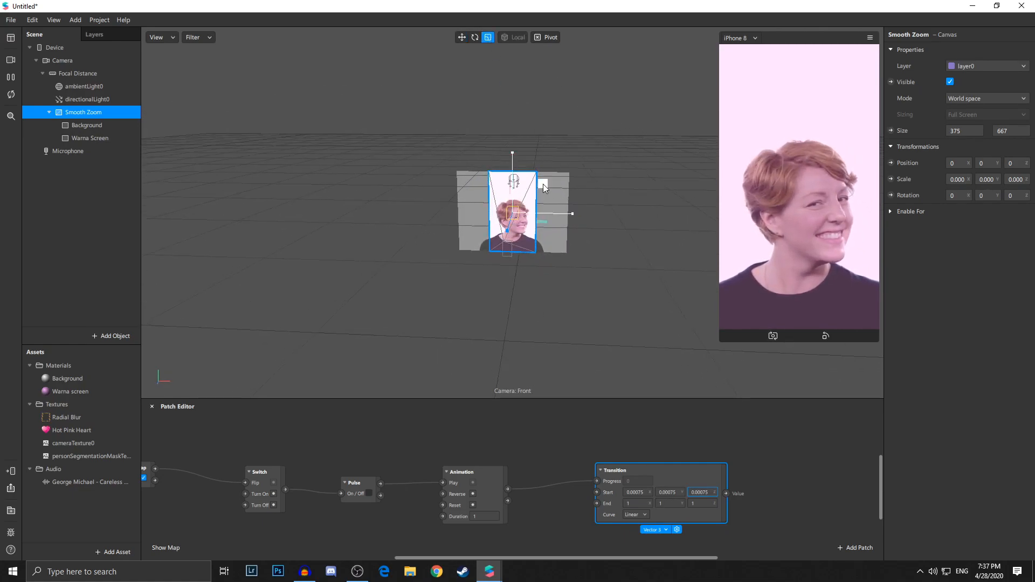
left_click_drag(549, 183, 561, 178)
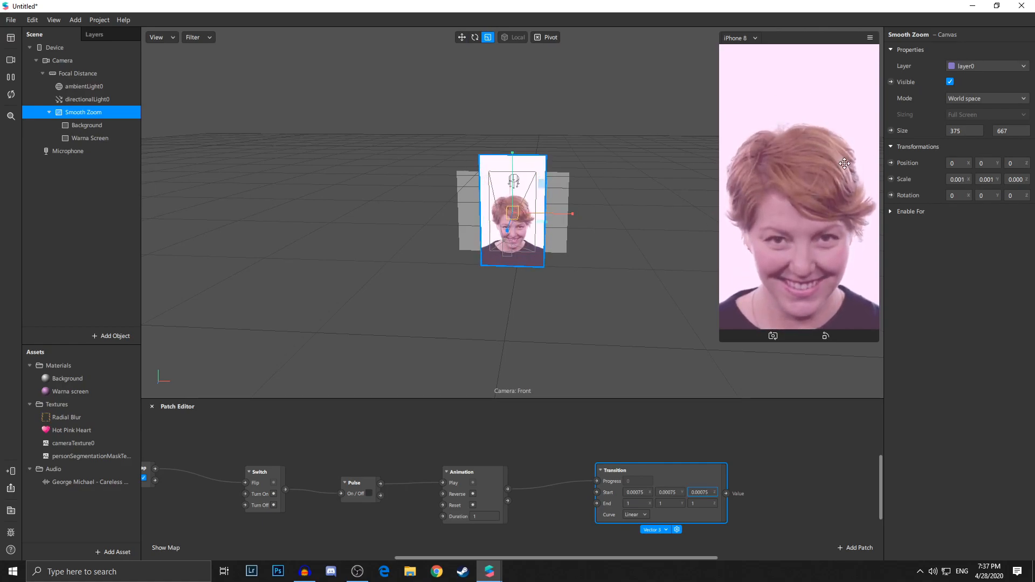
left_click(958, 180)
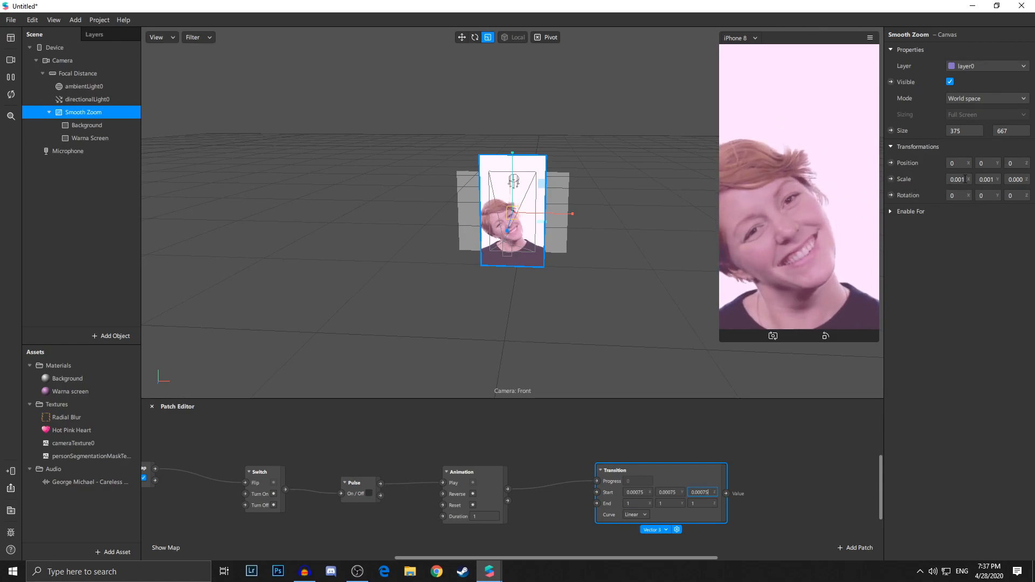
type("0.00104")
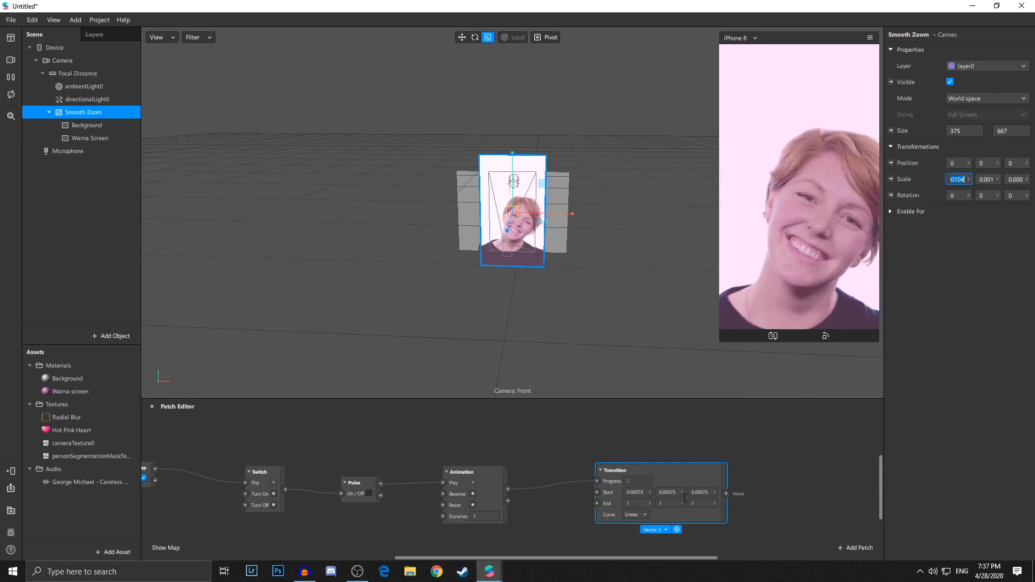
Set all three End values of the Transition patch to 0.00104.
left_click(639, 504)
left_click(957, 179)
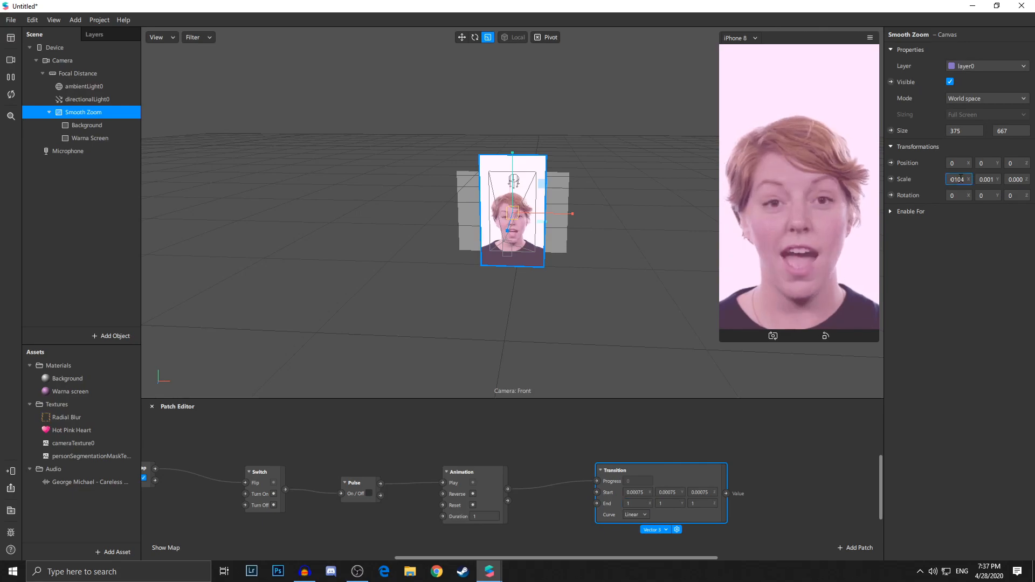
left_click(651, 504)
type("0.00104")
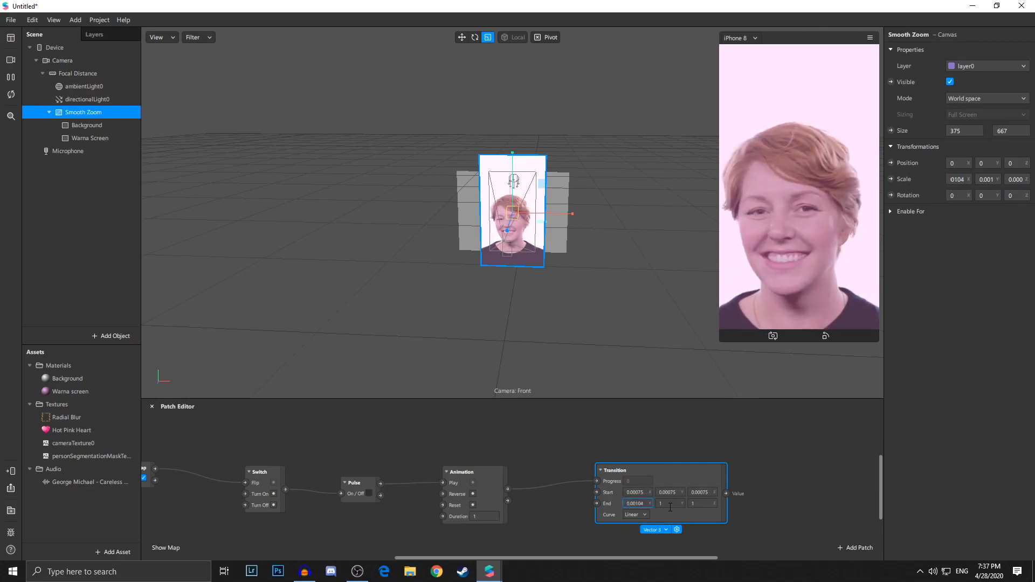
left_click(670, 503)
type("0.00104")
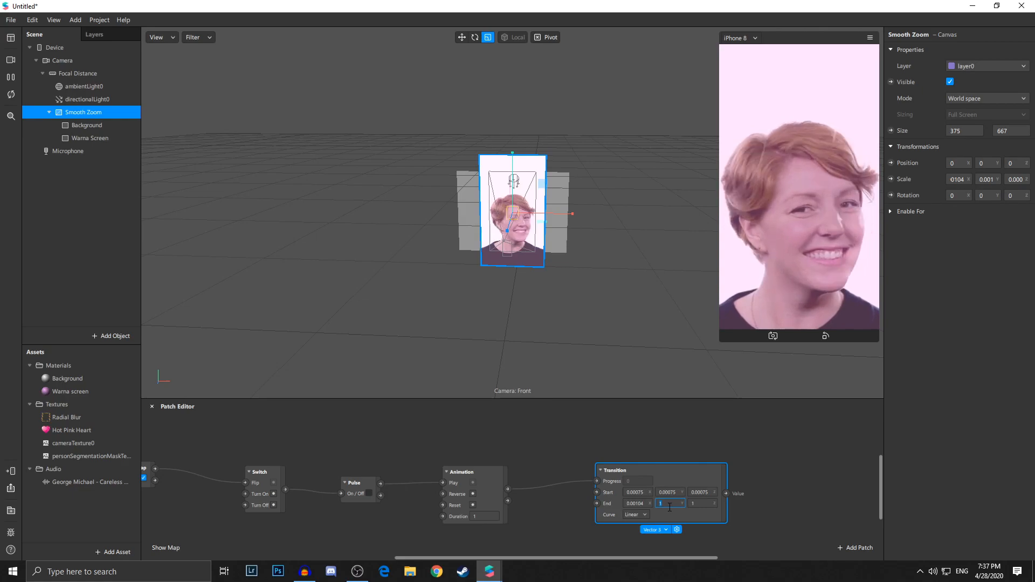
left_click(699, 503)
type("0.00104")
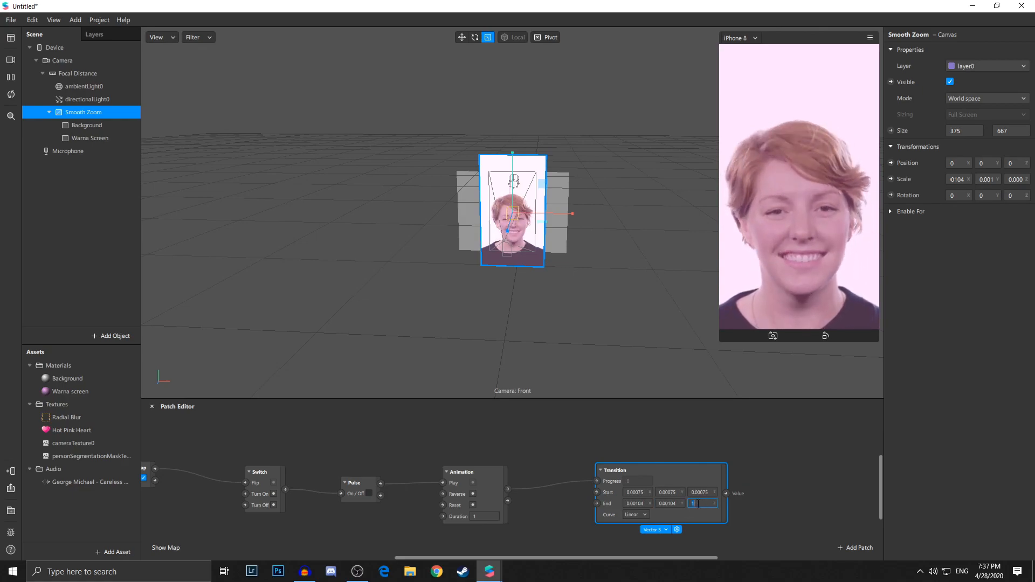
Create a patch for the Smooth Zoom canvas's scale and connect the Transition patch's output to it.
left_click(892, 179)
left_click_drag(556, 499, 793, 484)
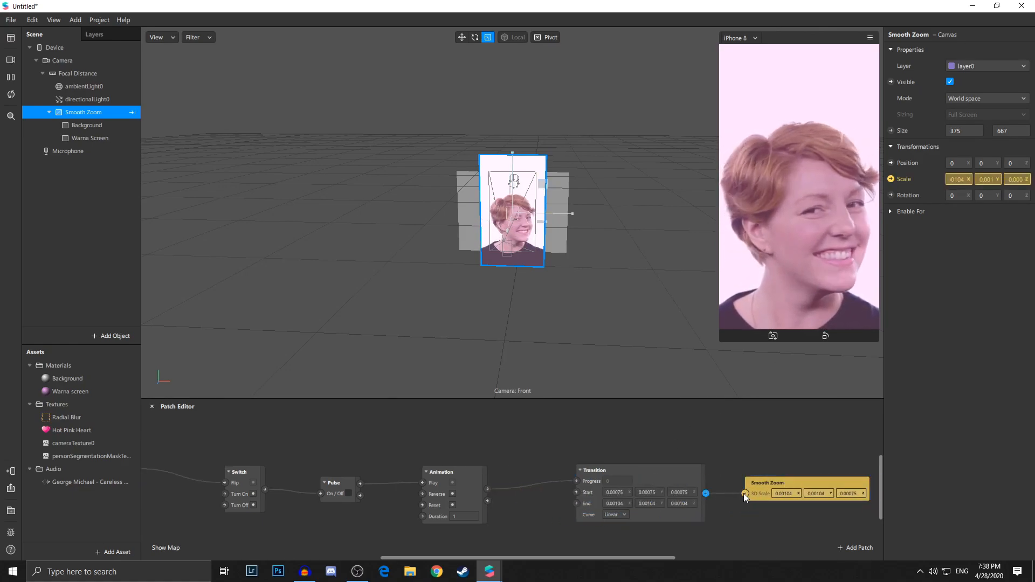
left_click_drag(751, 497, 746, 494)
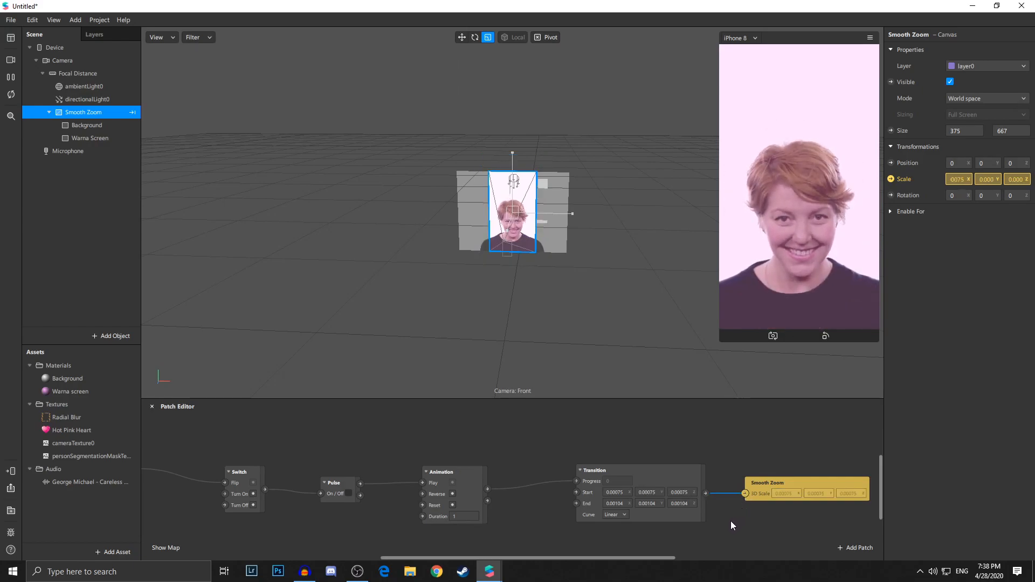
Test the zoom with a simulated touch on the preview and restart the effect.
left_click_drag(455, 558, 368, 542)
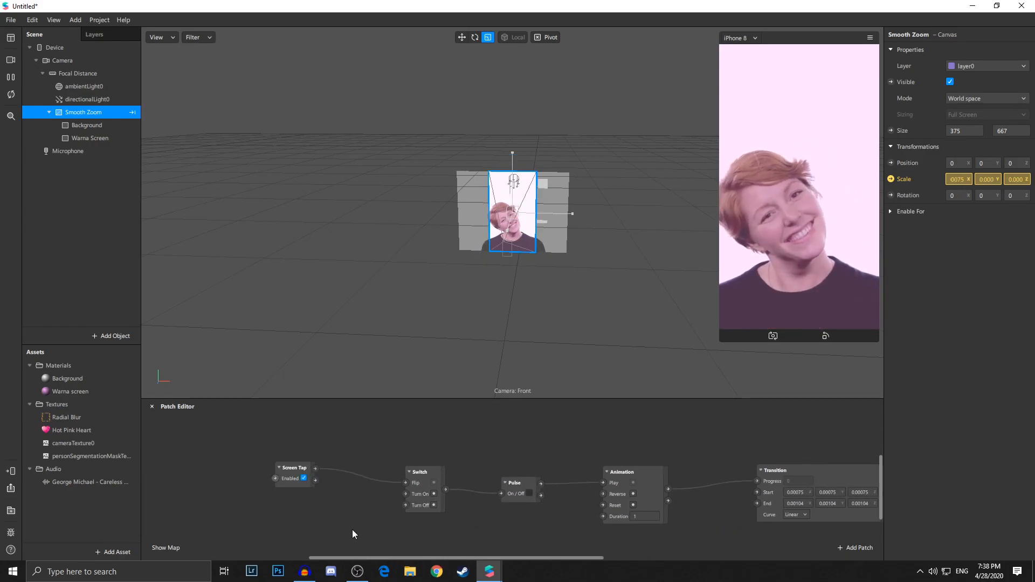
left_click_drag(545, 556, 567, 560)
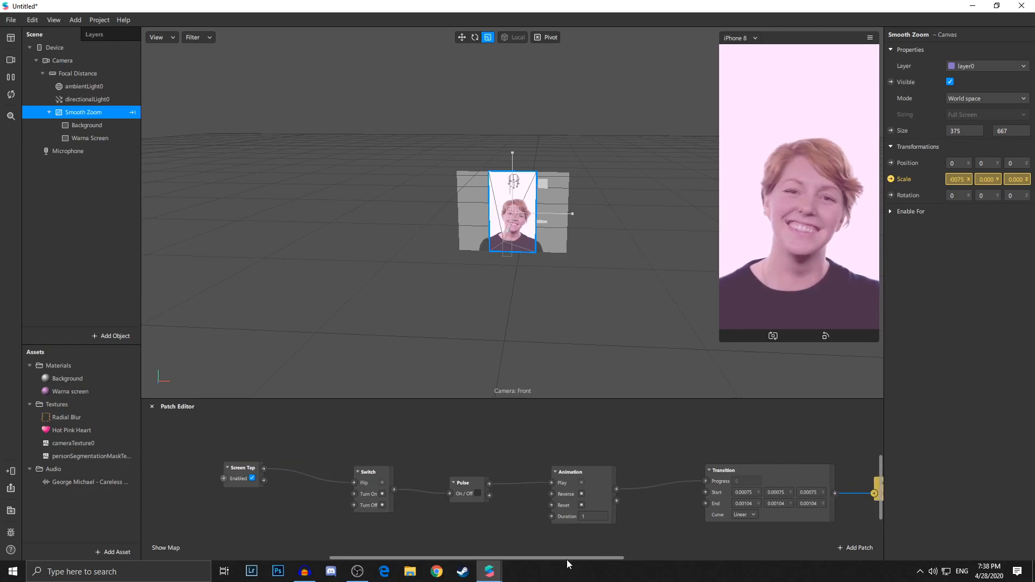
left_click(870, 37)
left_click(886, 55)
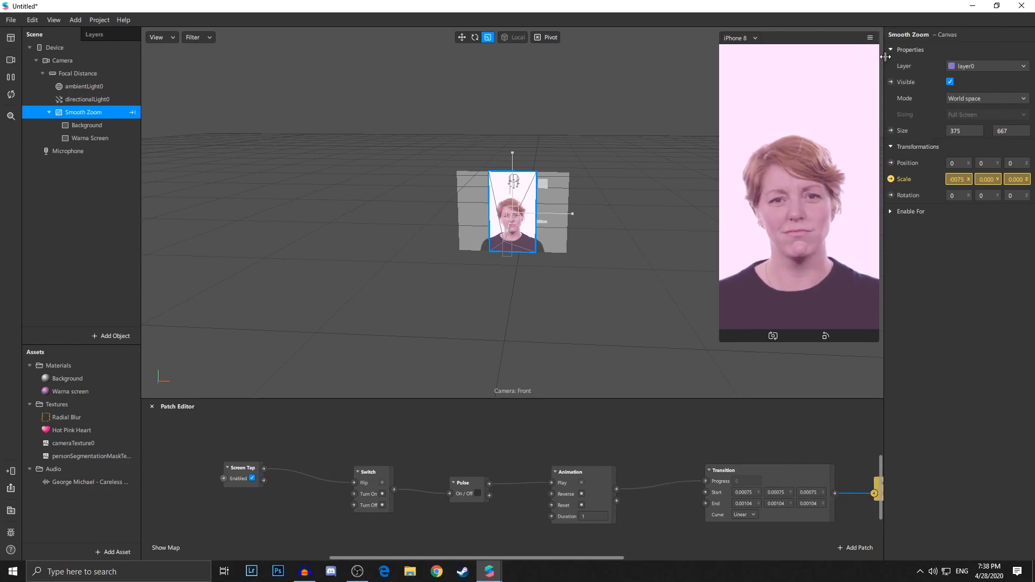
left_click(758, 319)
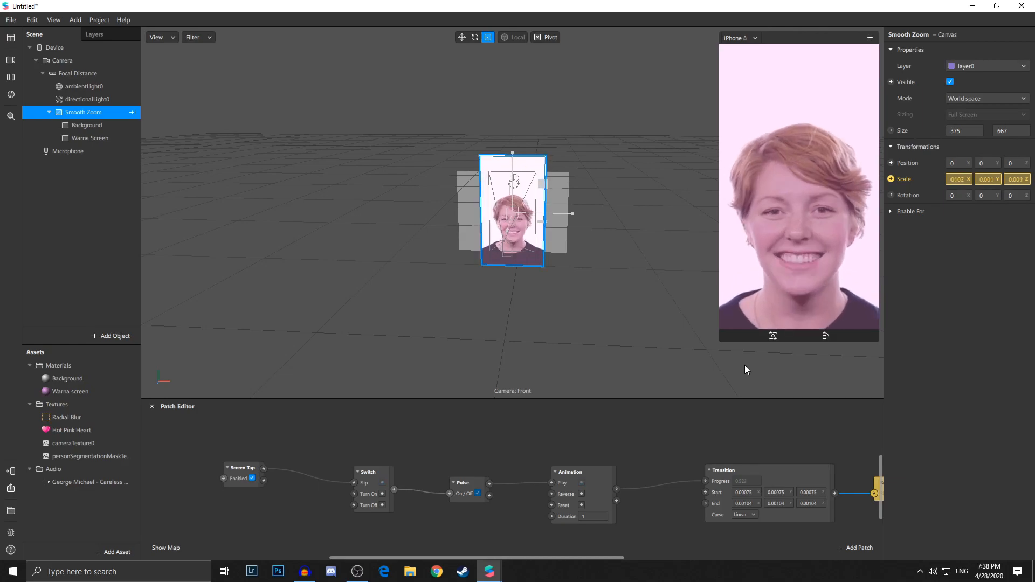
left_click(11, 94)
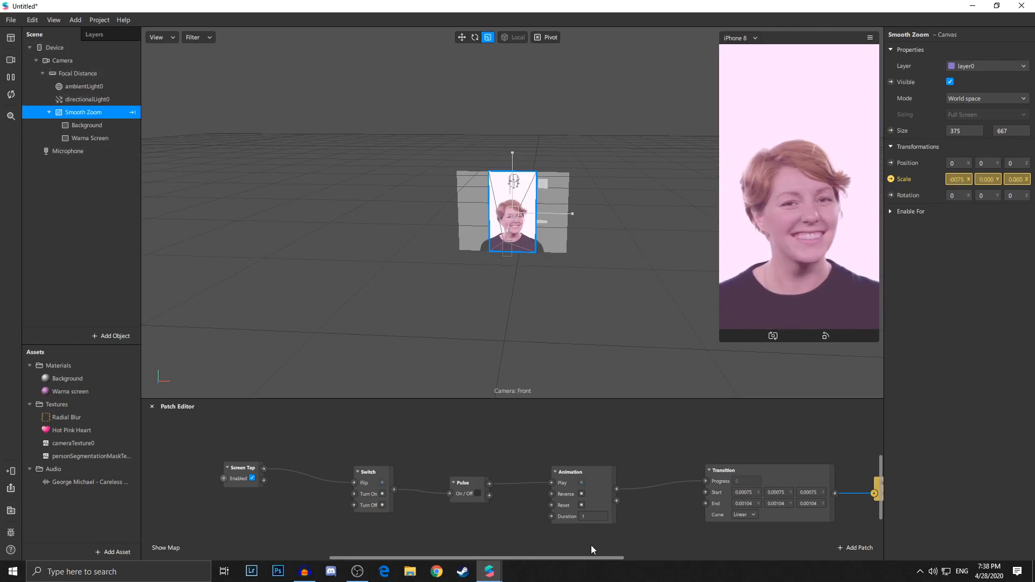
Set the Animation patch's duration to 10 seconds.
left_click_drag(594, 558, 609, 558)
left_click(555, 516)
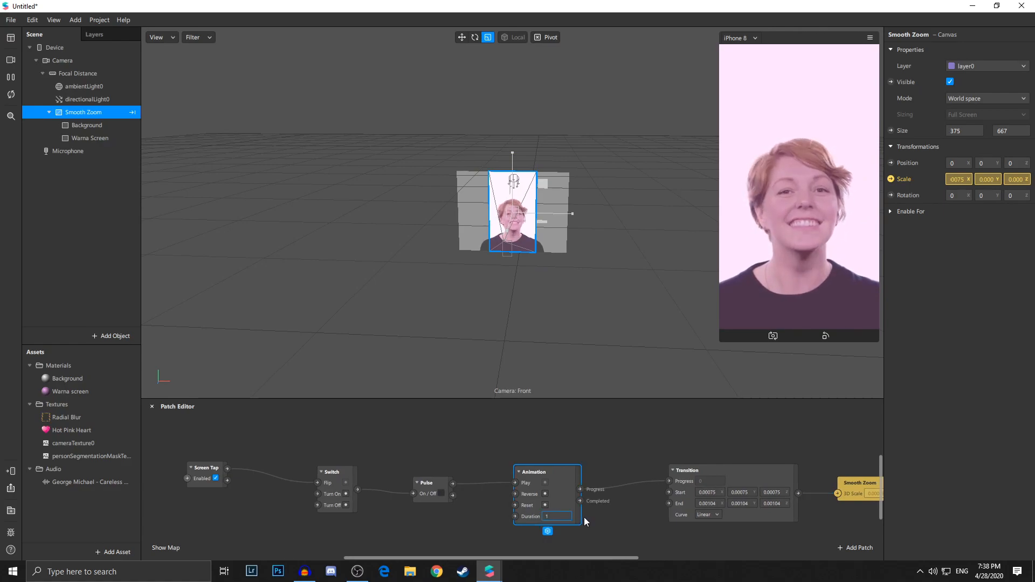
type("0")
Check the slower 10-second zoom by tapping the preview twice, restarting the effect after each run.
left_click(830, 263)
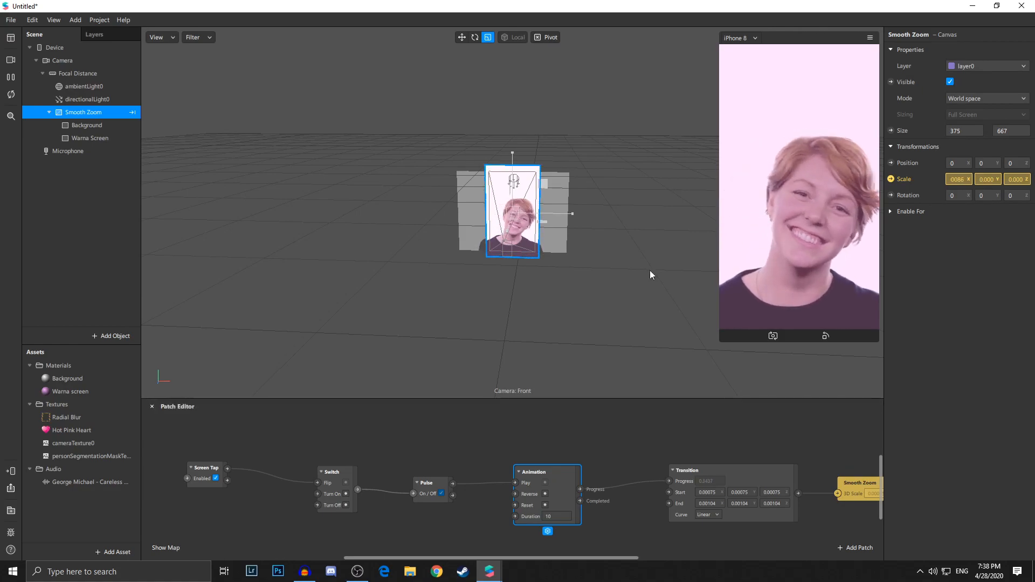
left_click(12, 98)
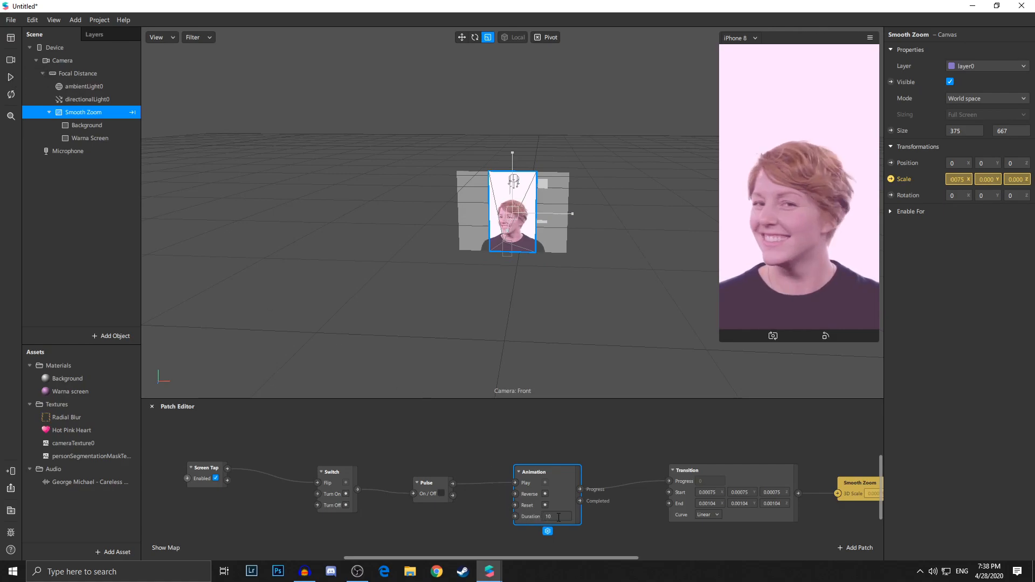
left_click_drag(523, 557, 498, 557)
left_click(824, 248)
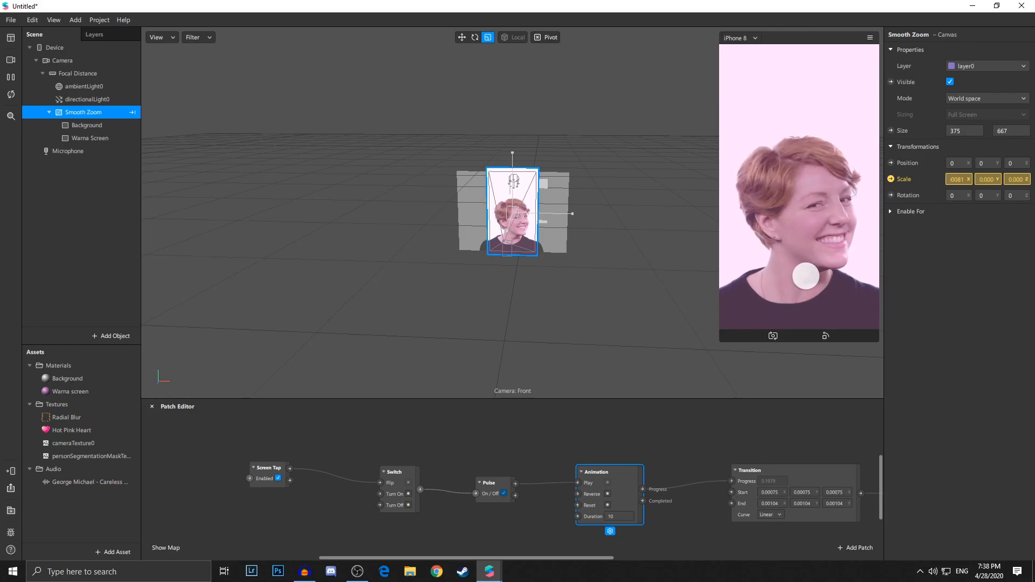
left_click(10, 95)
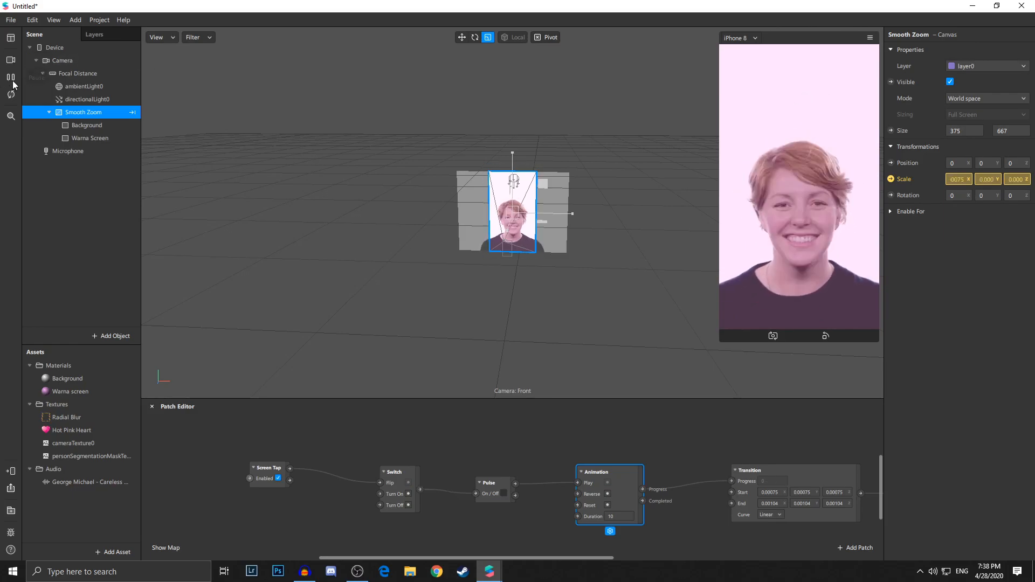
double_click(267, 516)
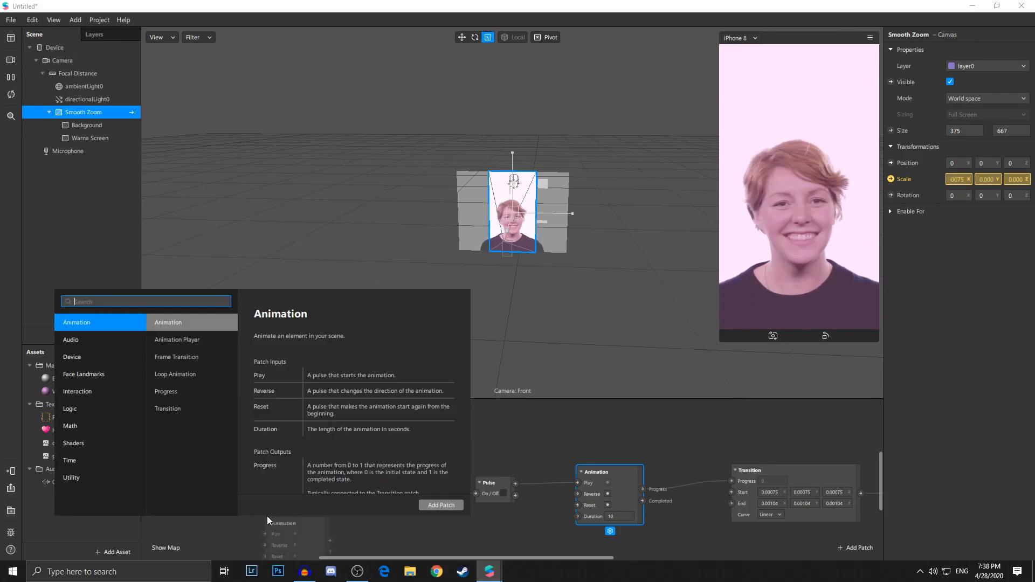
type("mou")
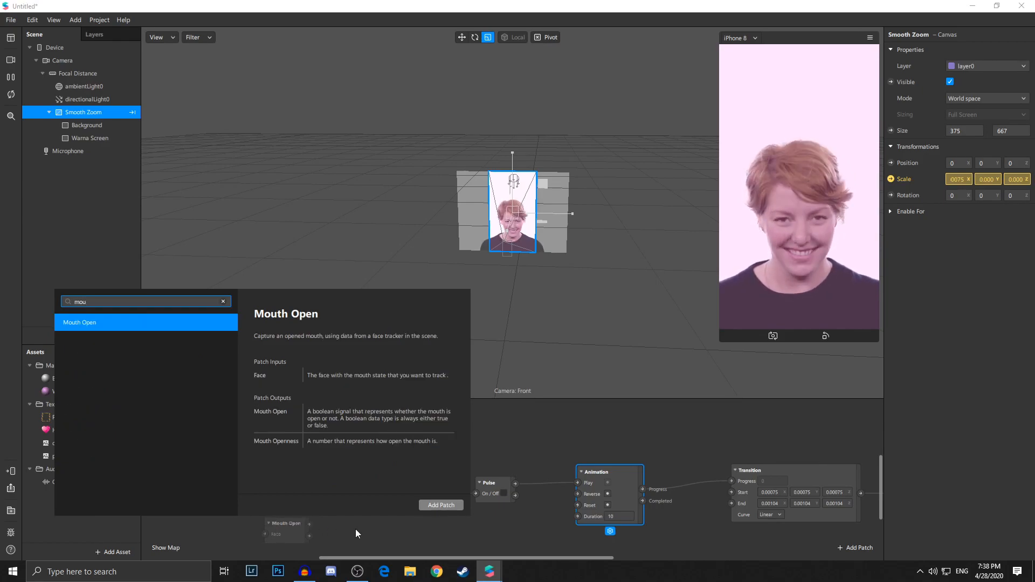
key("Escape")
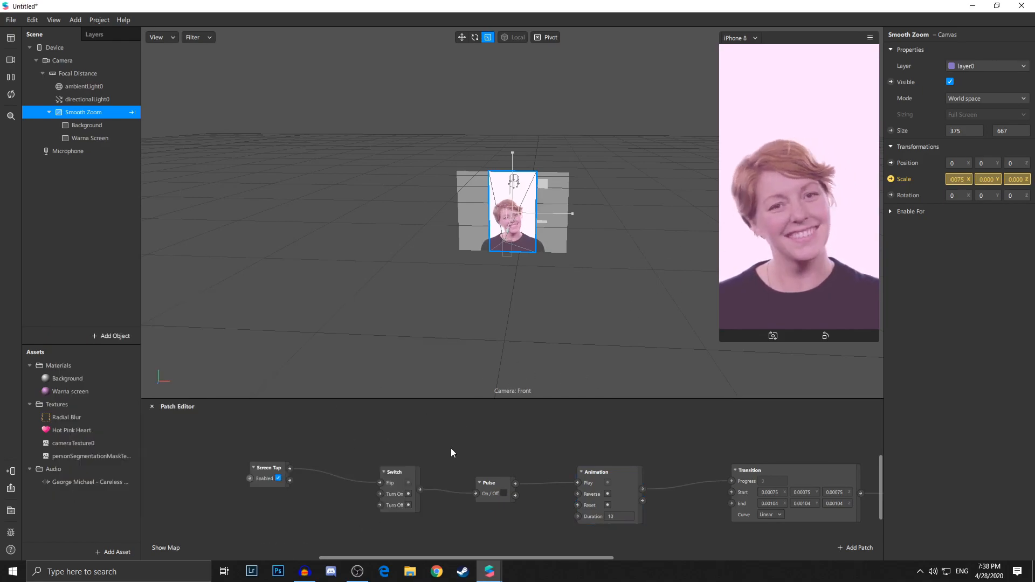
Add a Particle System object to the scene.
scroll(454, 449, "right", 2)
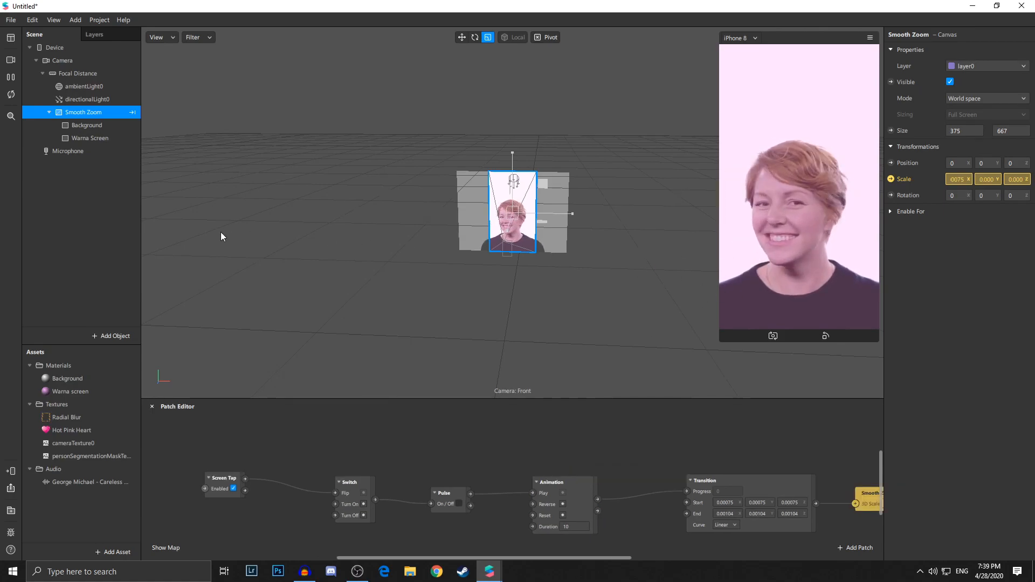
right_click(74, 179)
mouse_move(93, 181)
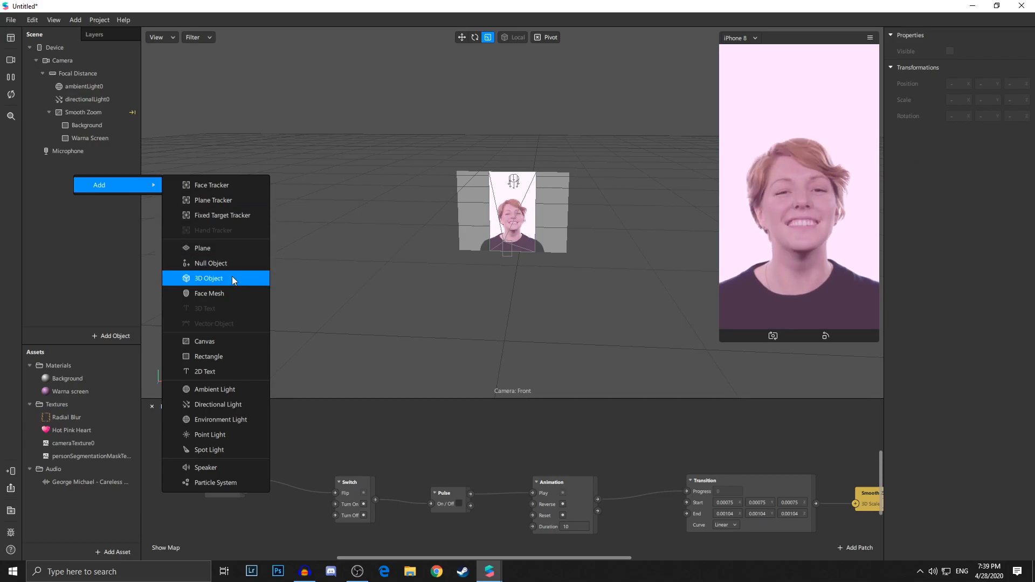
left_click(227, 481)
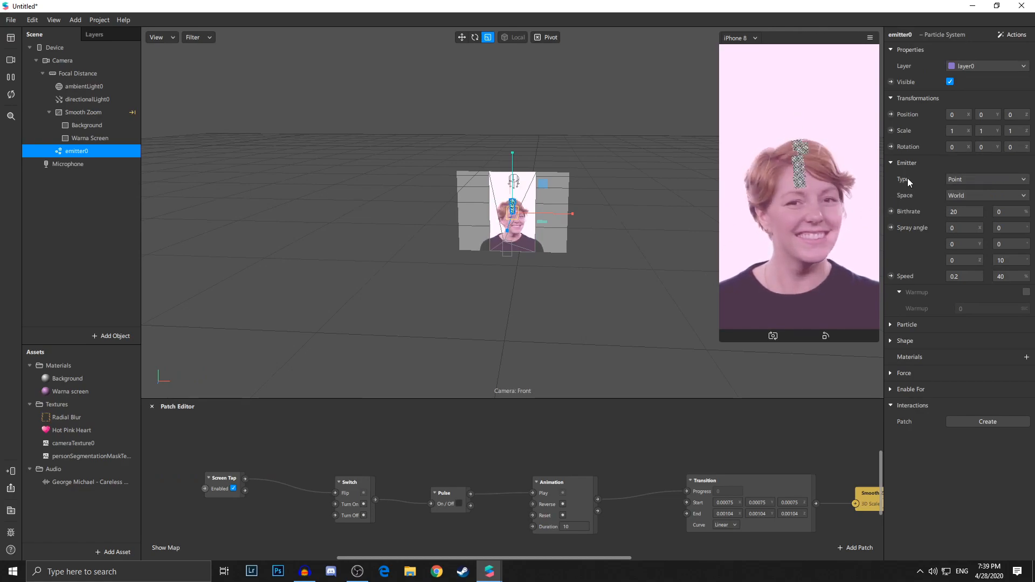
Configure the new particle emitter with type Ring, space Local and a birthrate of 2.
left_click(972, 181)
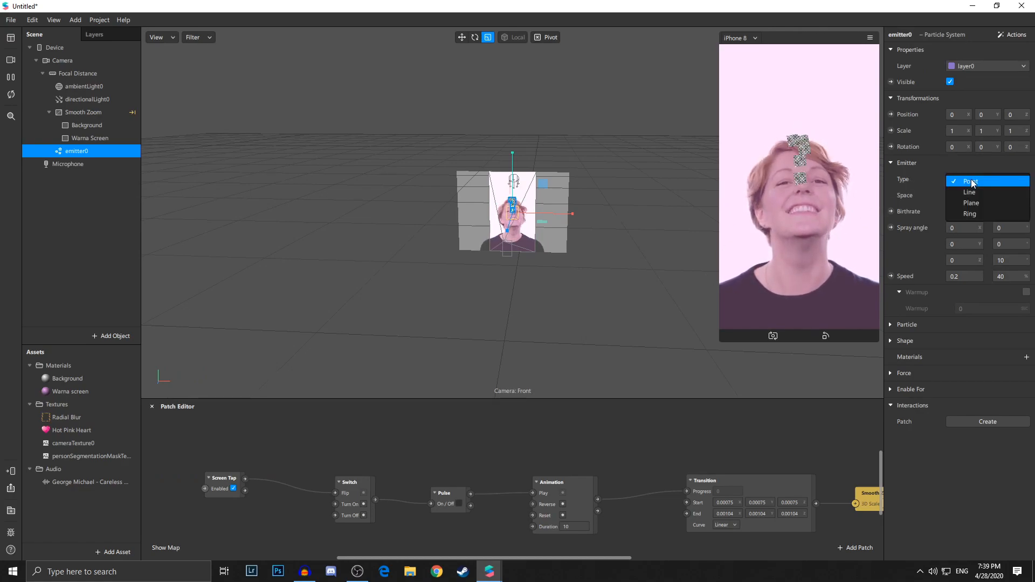
left_click(977, 214)
left_click(968, 213)
left_click(969, 225)
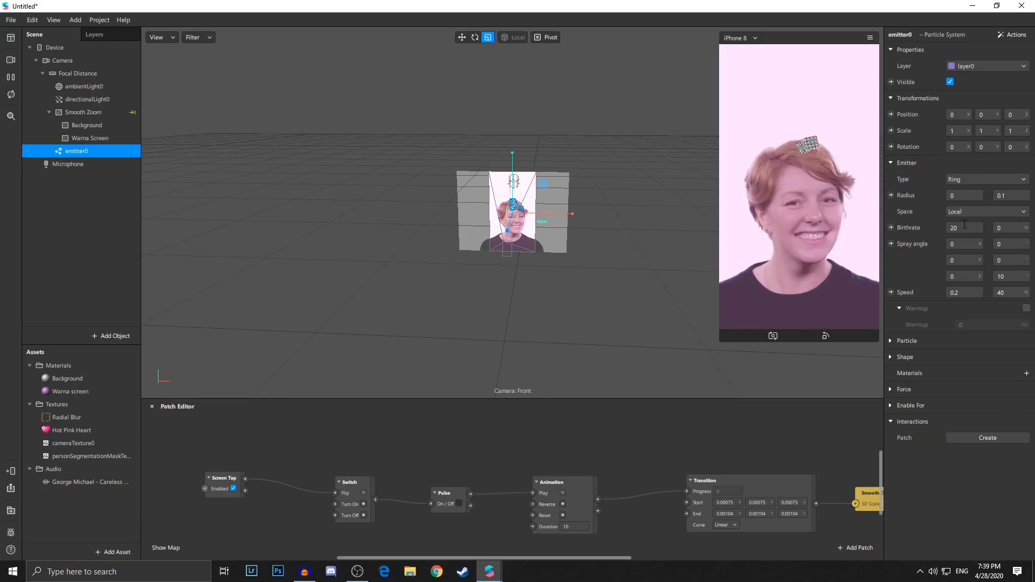
left_click(964, 228)
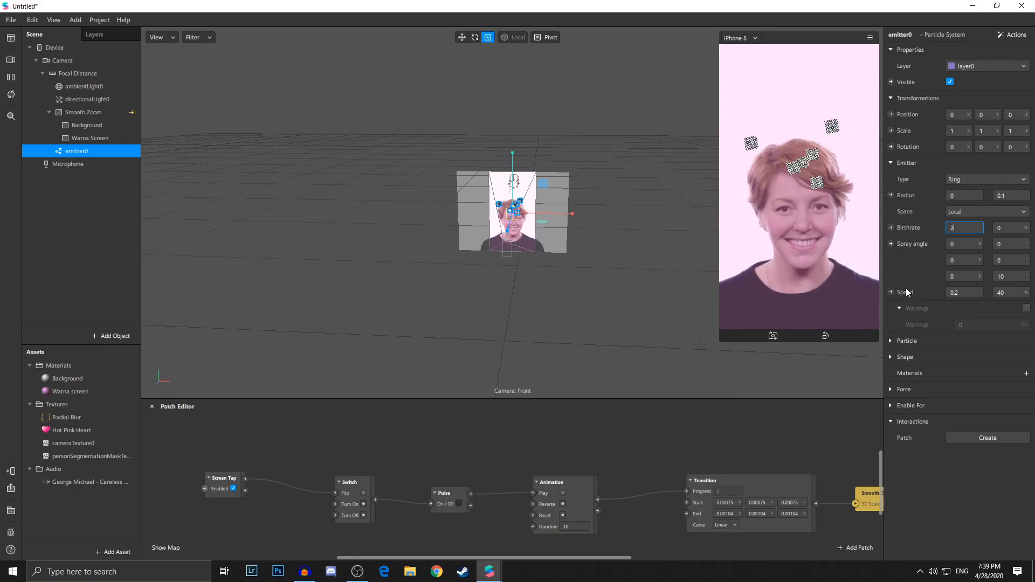
key("Tab")
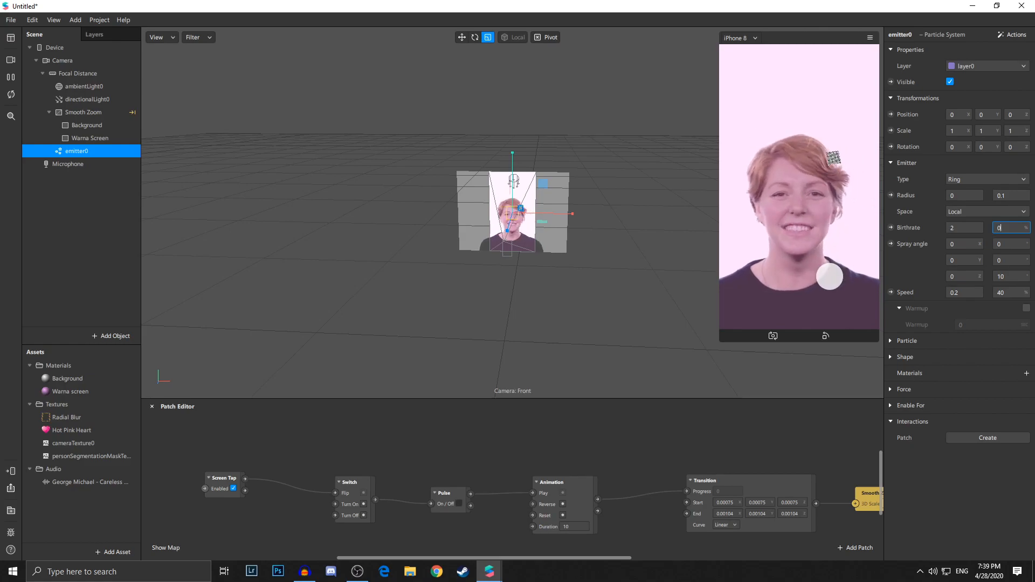
Set the particle emitter's base speed to 0.1.
left_click(969, 293)
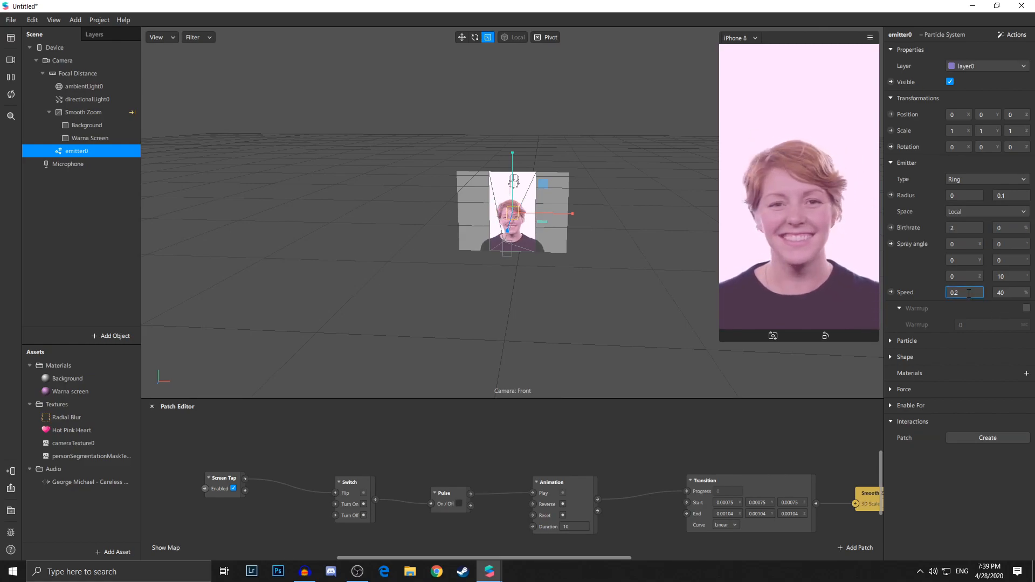
key("BackSpace")
type("1")
key("Tab")
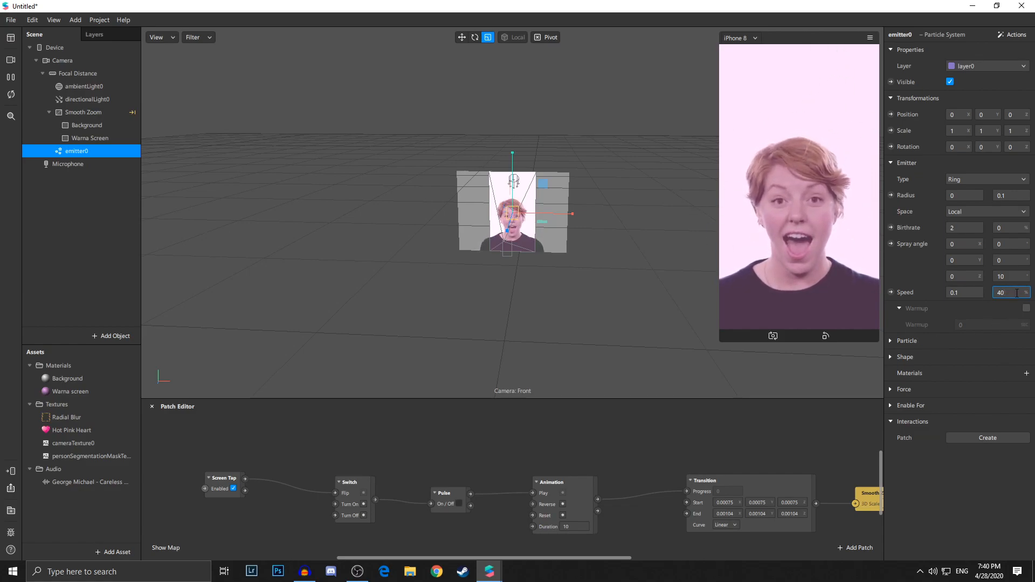
key("Return")
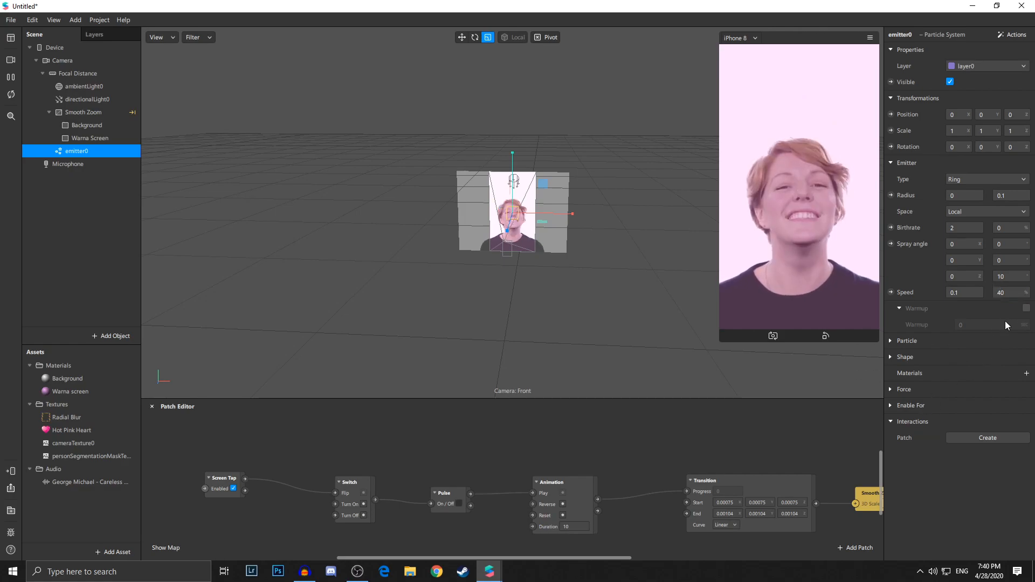
Enable warmup on the particle emitter and set it to 10 seconds.
left_click(1026, 308)
left_click(985, 325)
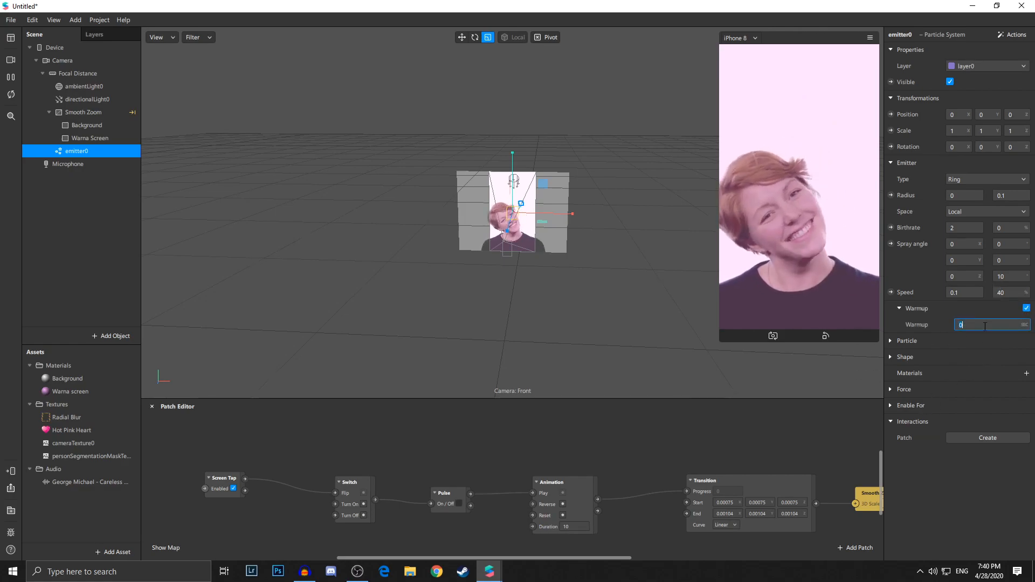
type("10")
key("Return")
Set the particle scale to 0.02 with a 40% variation.
left_click(906, 341)
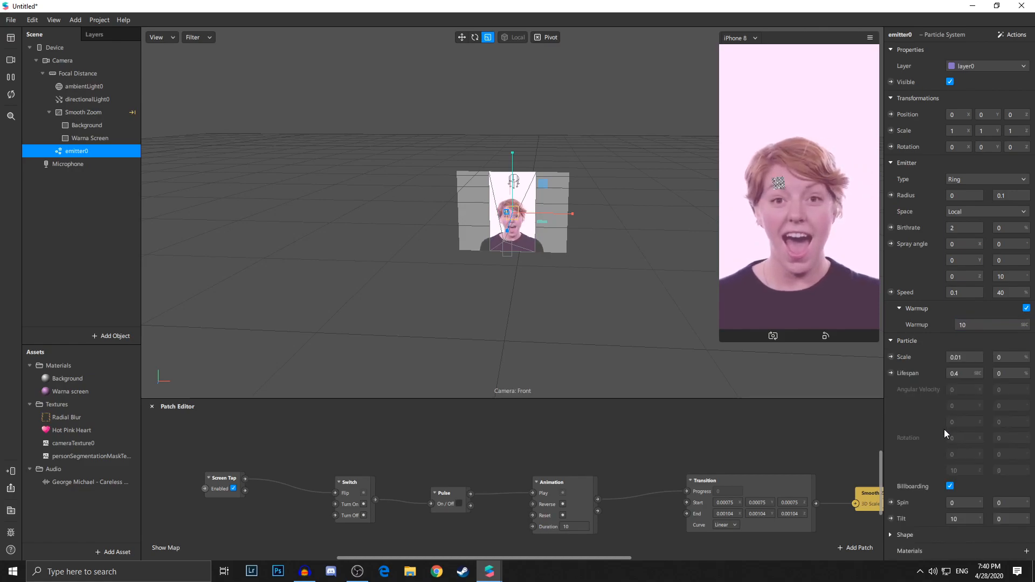
scroll(943, 430, "down", 2)
left_click(967, 296)
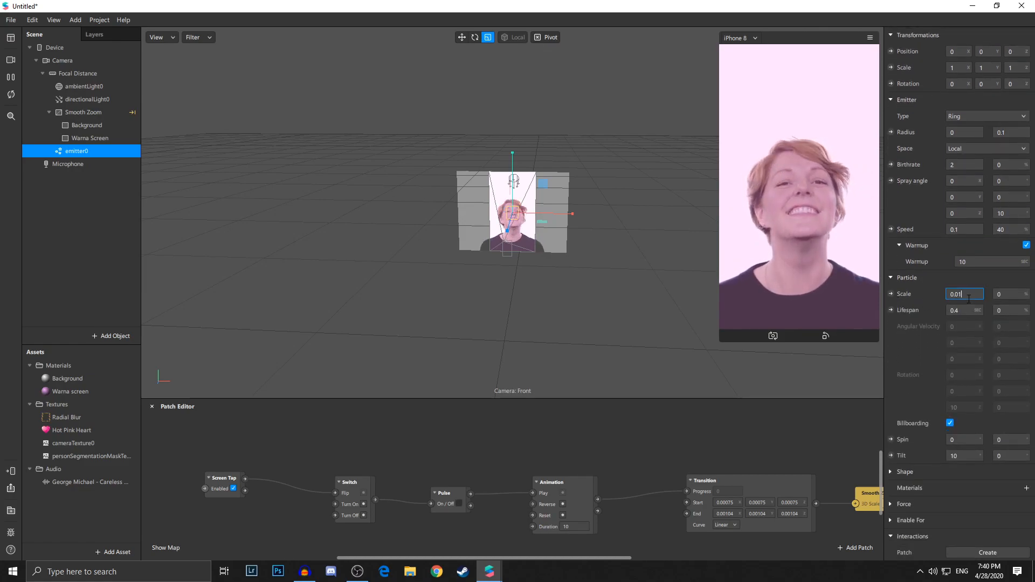
key("BackSpace")
type("2")
key("Tab")
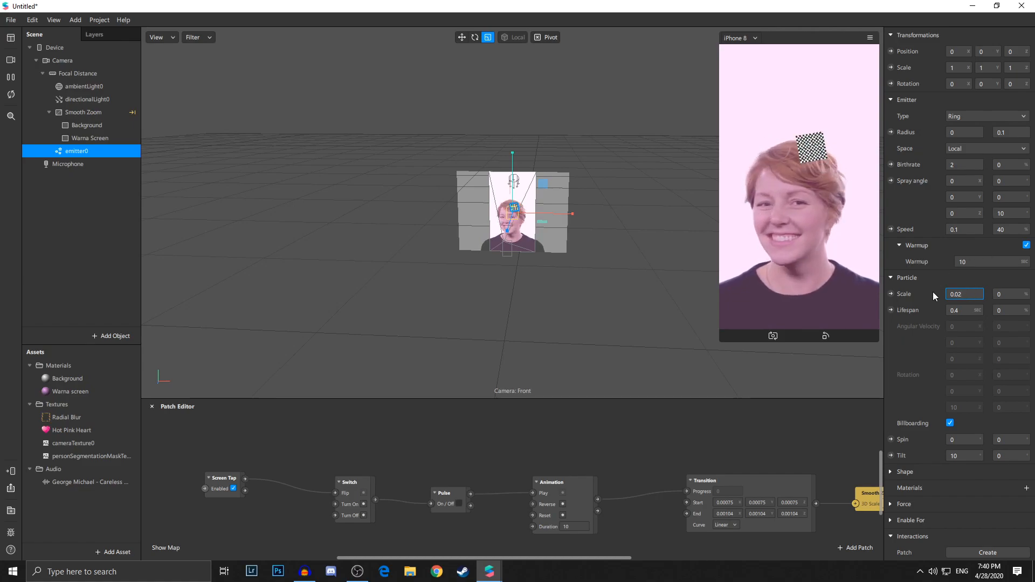
left_click(1014, 295)
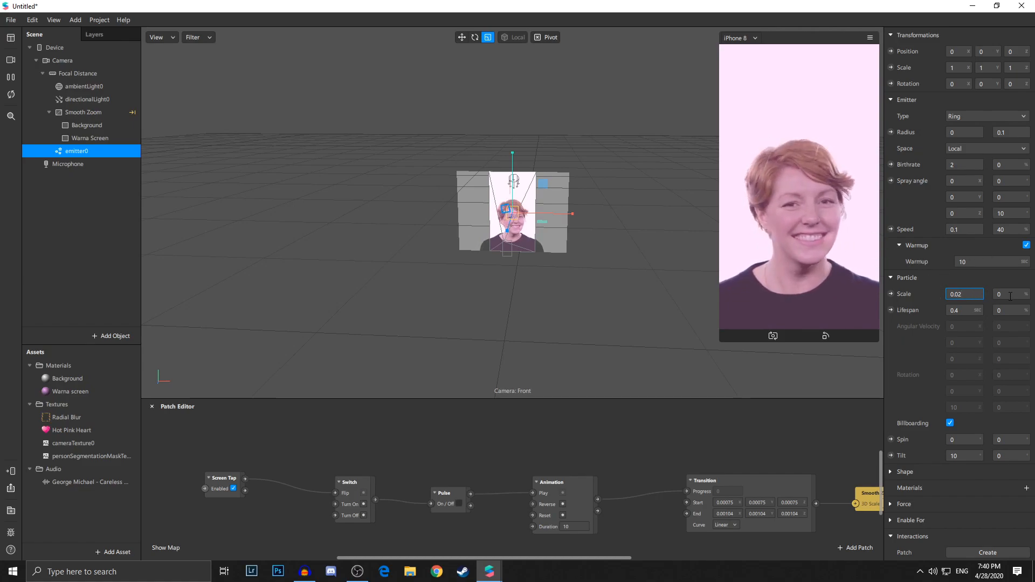
type("40")
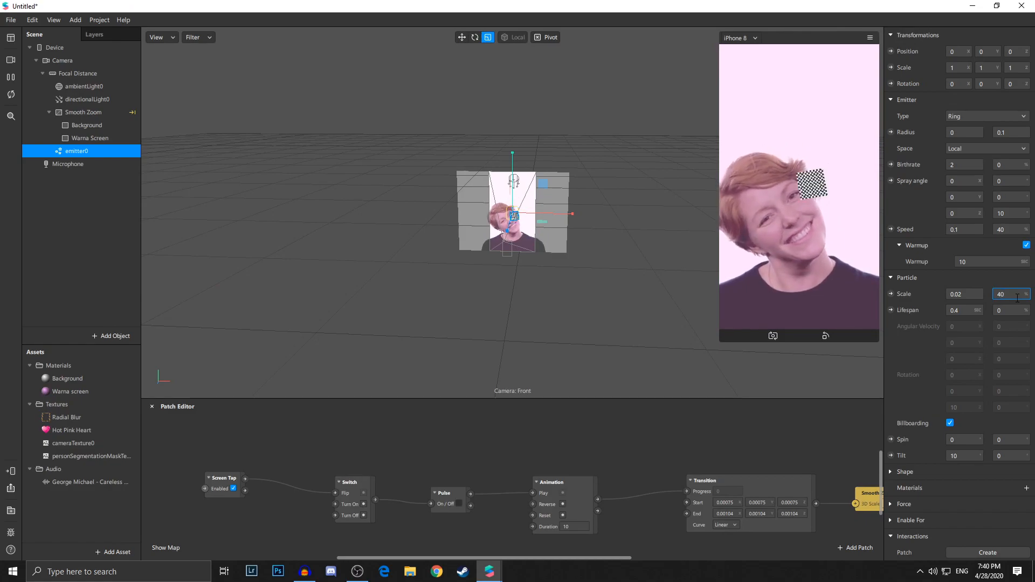
Set the particle lifespan to 5 seconds with a 10% variation.
left_click(968, 310)
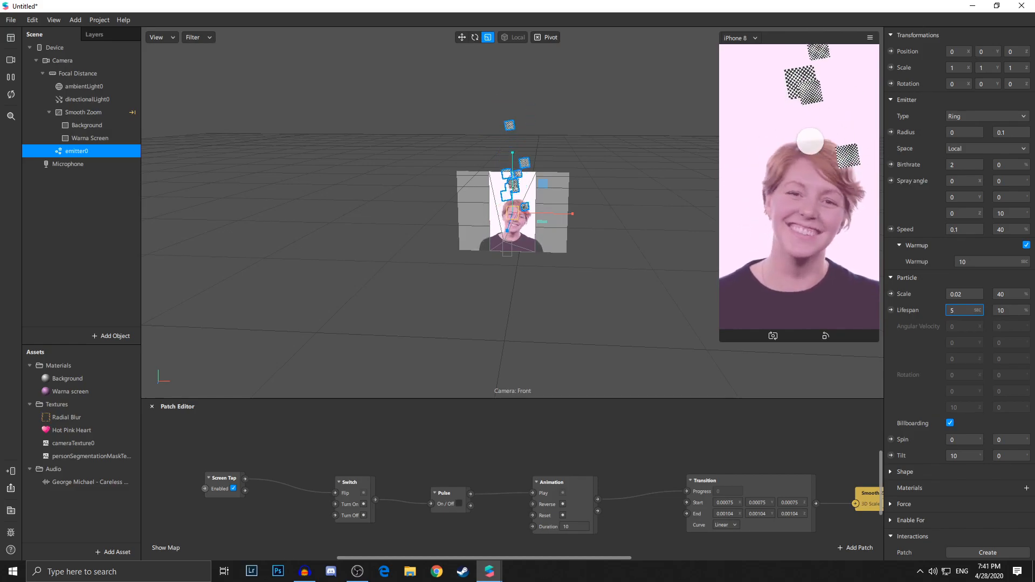
key("BackSpace")
type("1")
key("Tab")
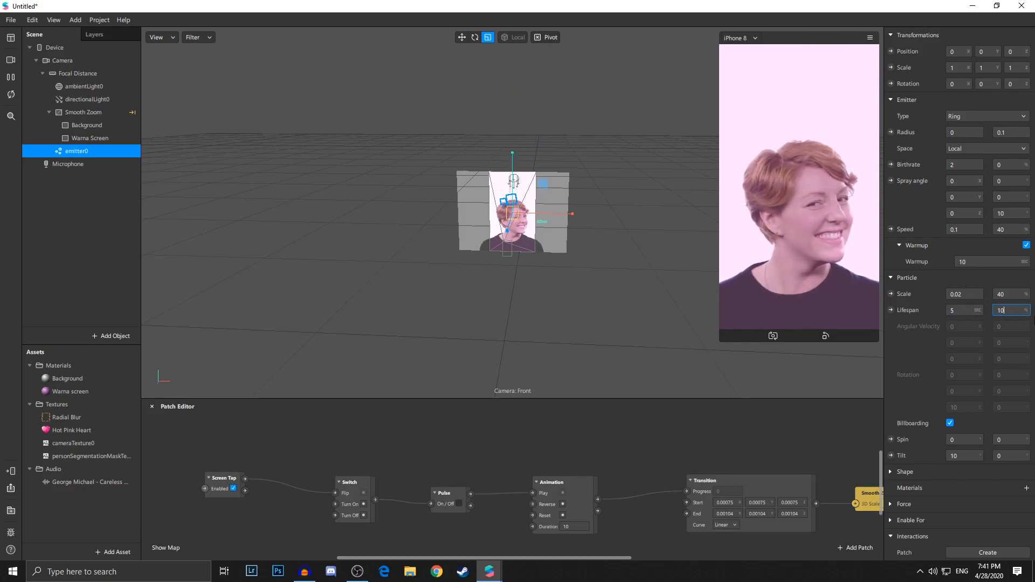
Set the particle spin to -30 with a variation of 2, and the tilt to 5 with a variation of 5.
left_click(961, 440)
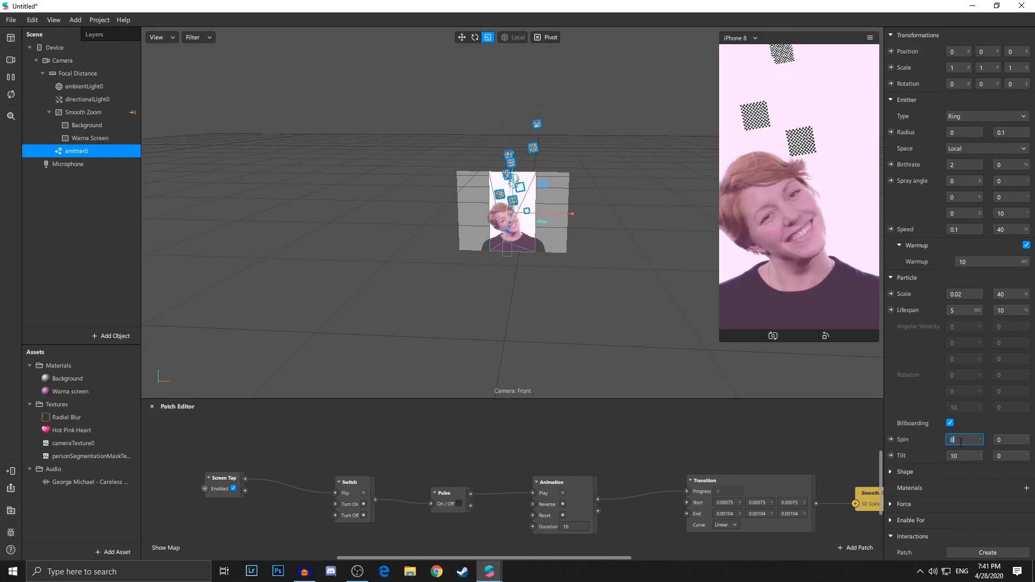
type("-10")
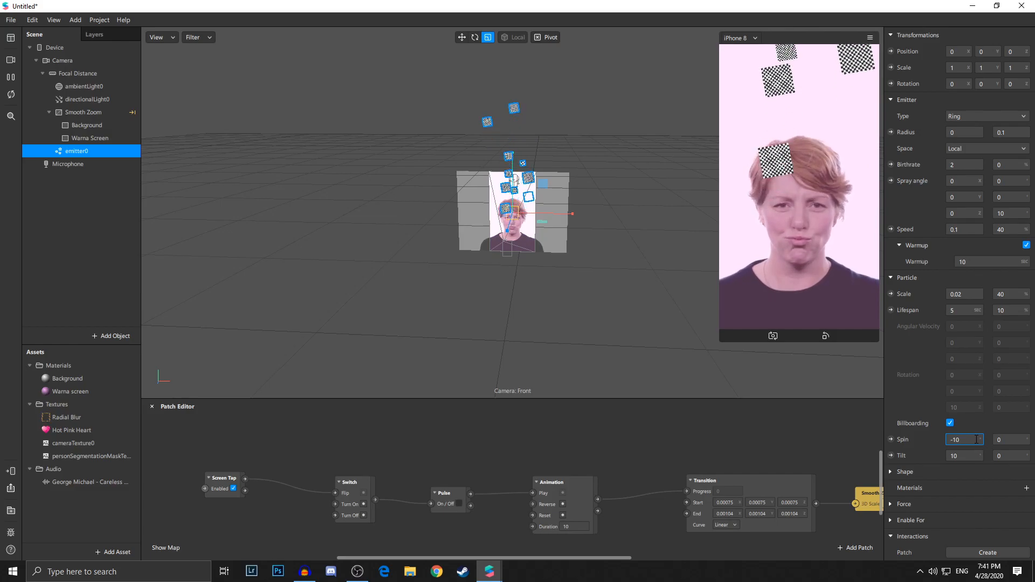
key("BackSpace")
key("BackSpace")
type("30")
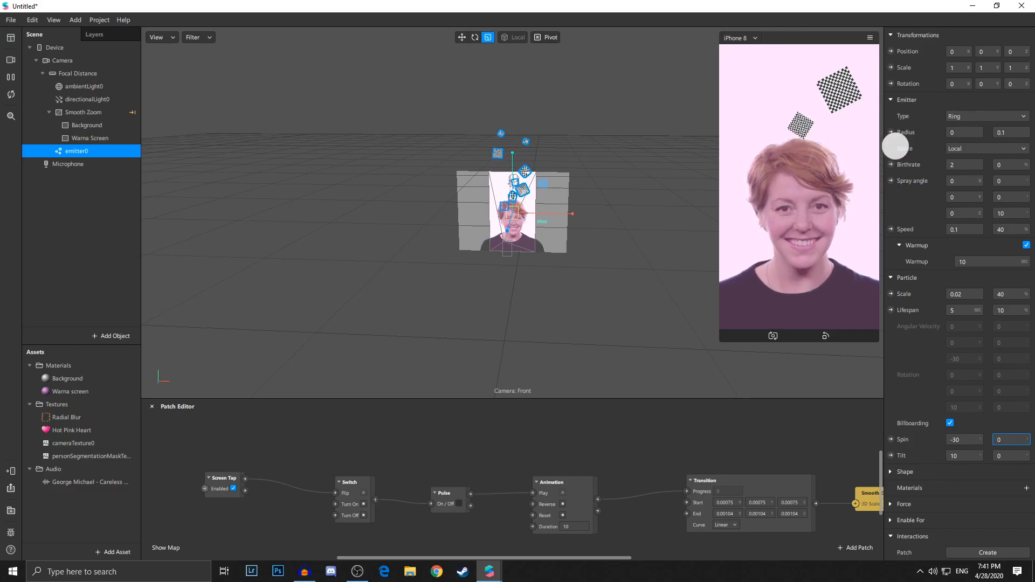
key("BackSpace")
type("2")
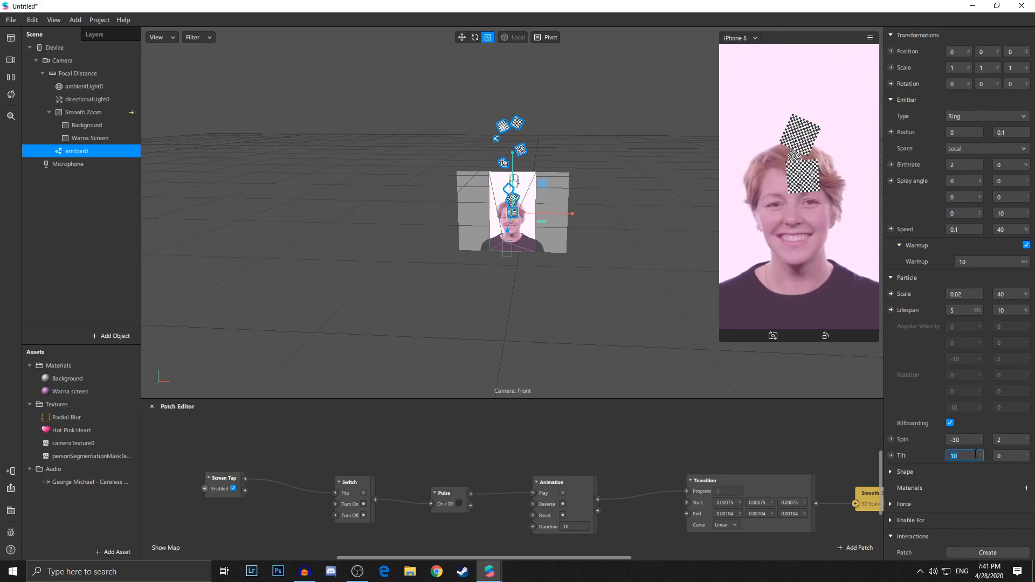
key("Tab")
type("5")
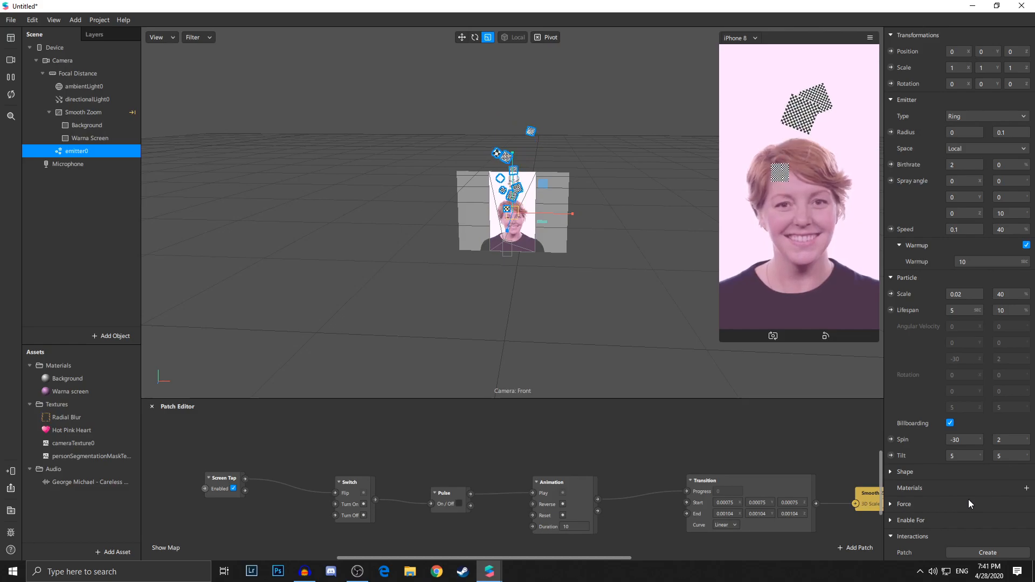
Create a new material for the particle emitter and rename it Particle.
left_click(1027, 489)
left_click(998, 537)
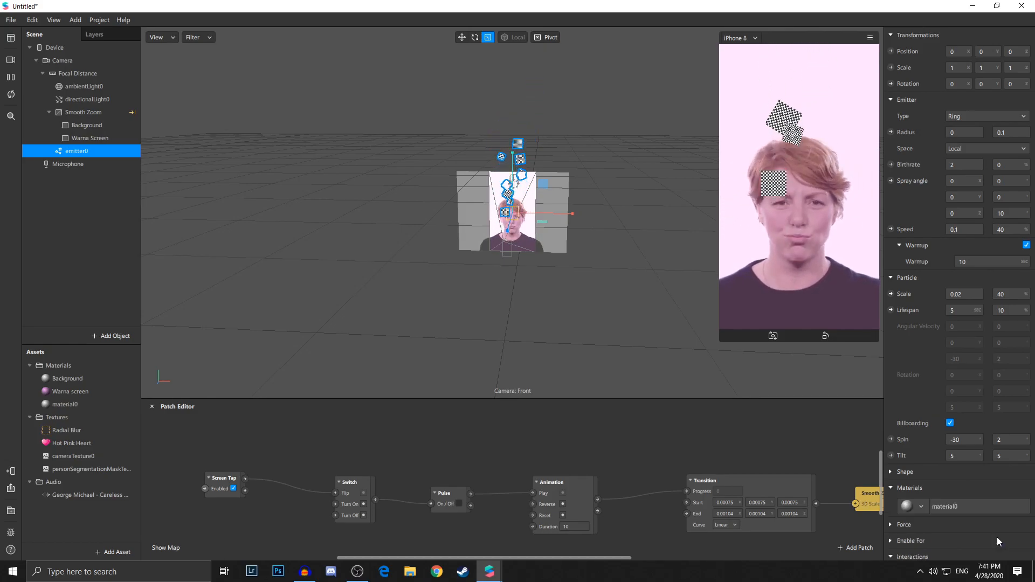
right_click(100, 404)
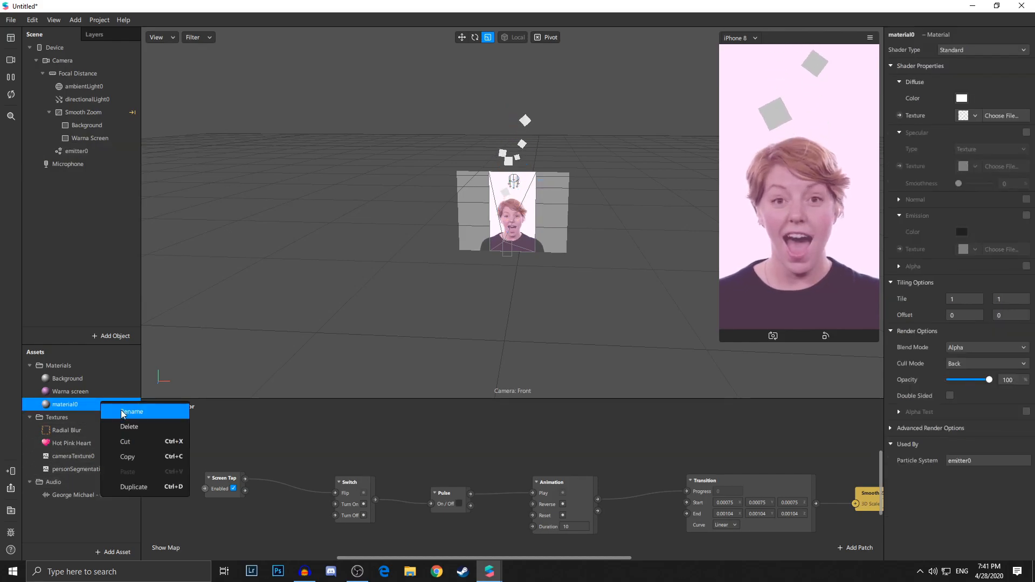
left_click(122, 410)
type("Particle")
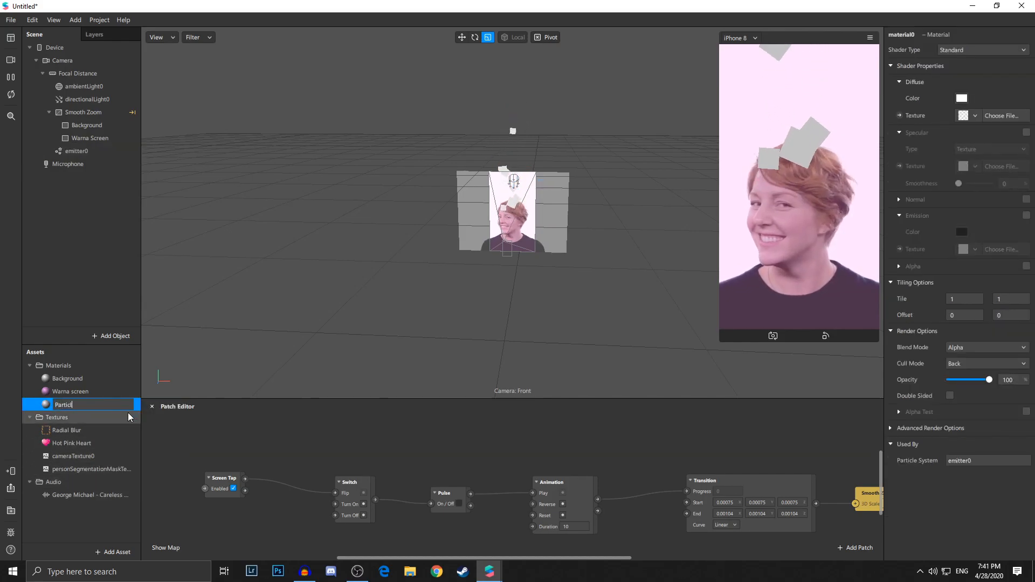
key("Return")
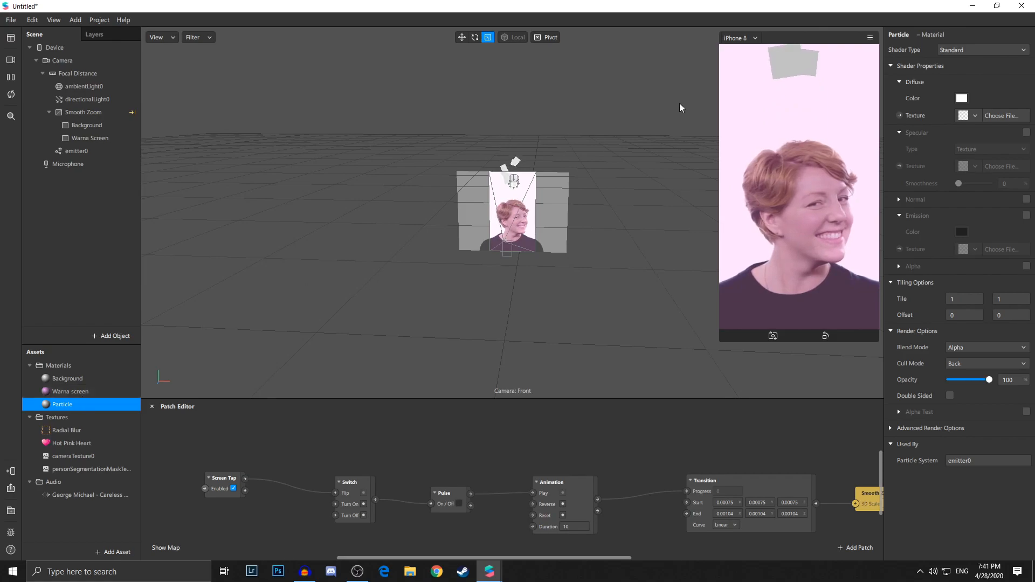
Change the Particle material's shader type to Flat and assign the Hot Pink Heart texture.
left_click(948, 47)
left_click(972, 81)
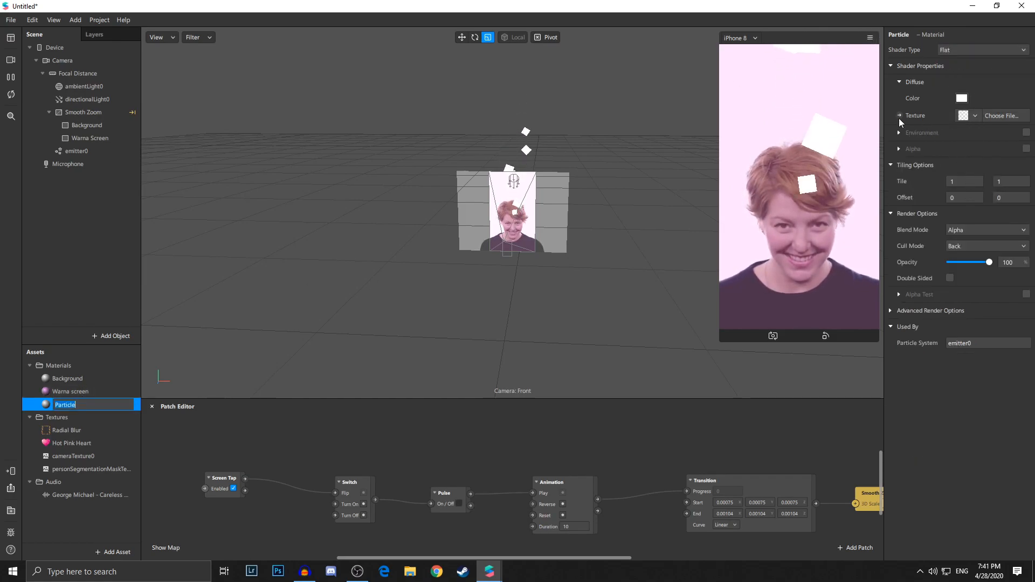
left_click(976, 115)
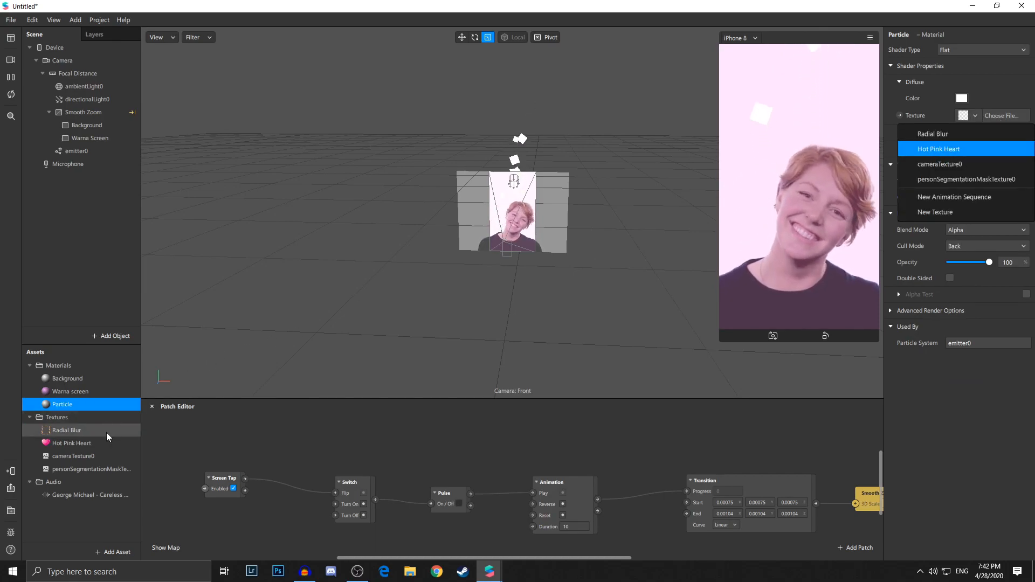
left_click(939, 149)
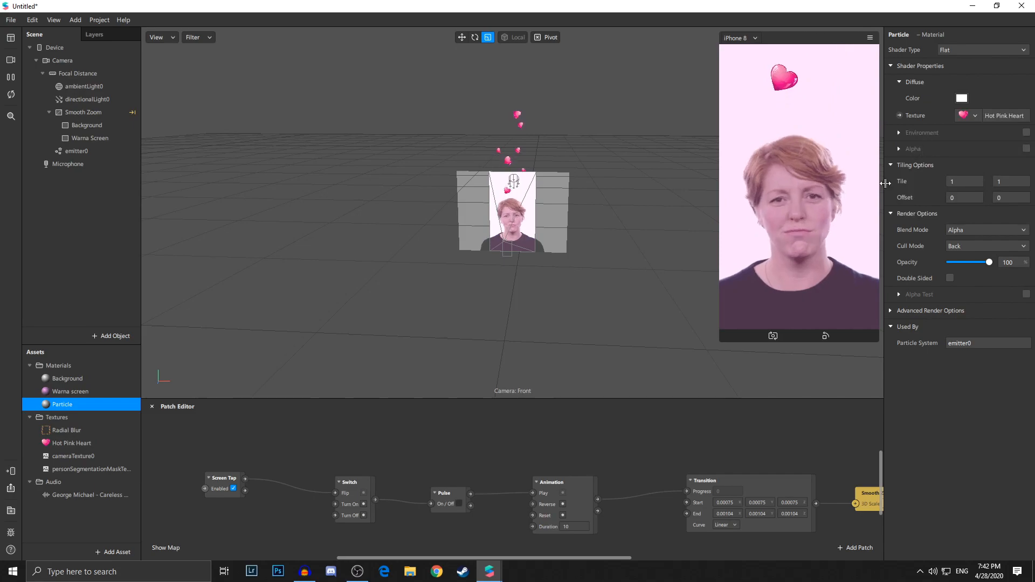
Pause the preview, move the particle emitter down to the frame's lower edge, at a Y position of about -0.26, and resume playback.
left_click(10, 77)
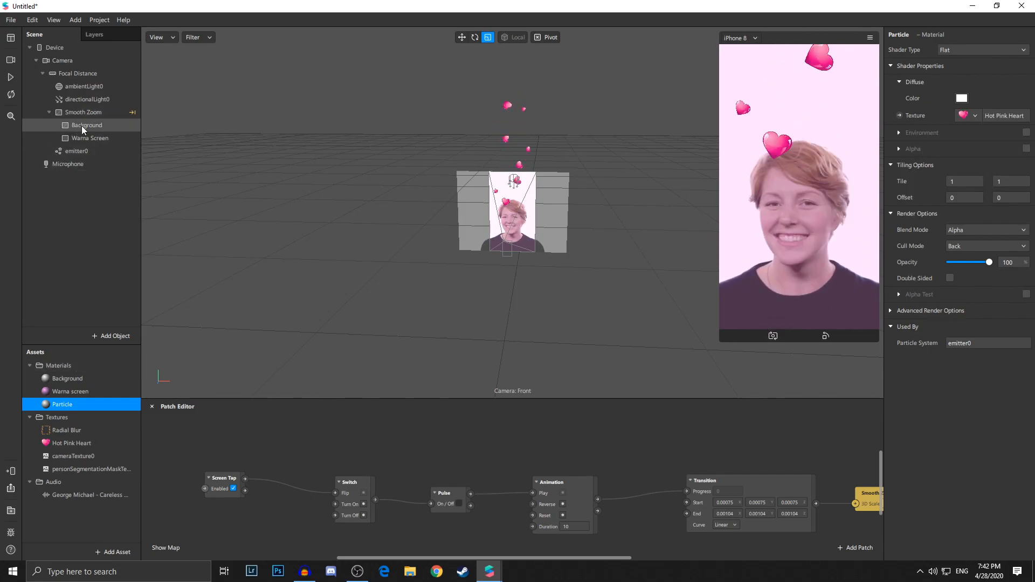
left_click(105, 112)
right_click_drag(608, 293, 612, 306)
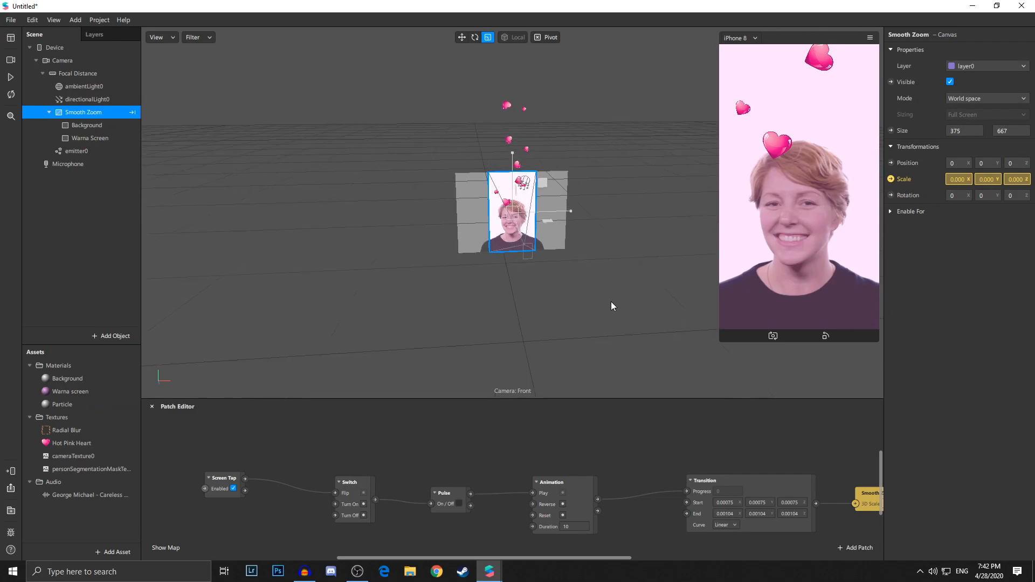
left_click(109, 126)
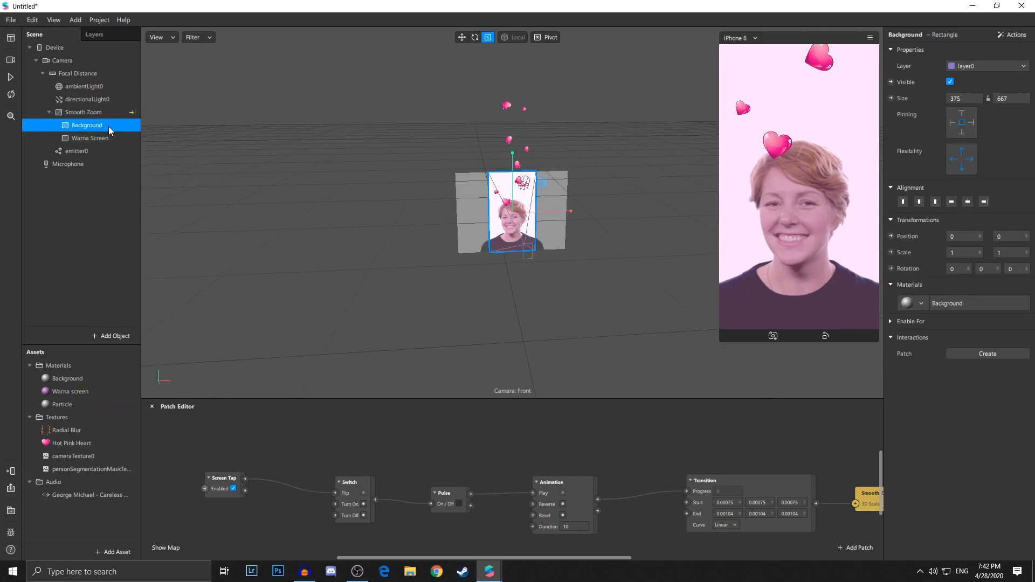
scroll(633, 317, "up", 3)
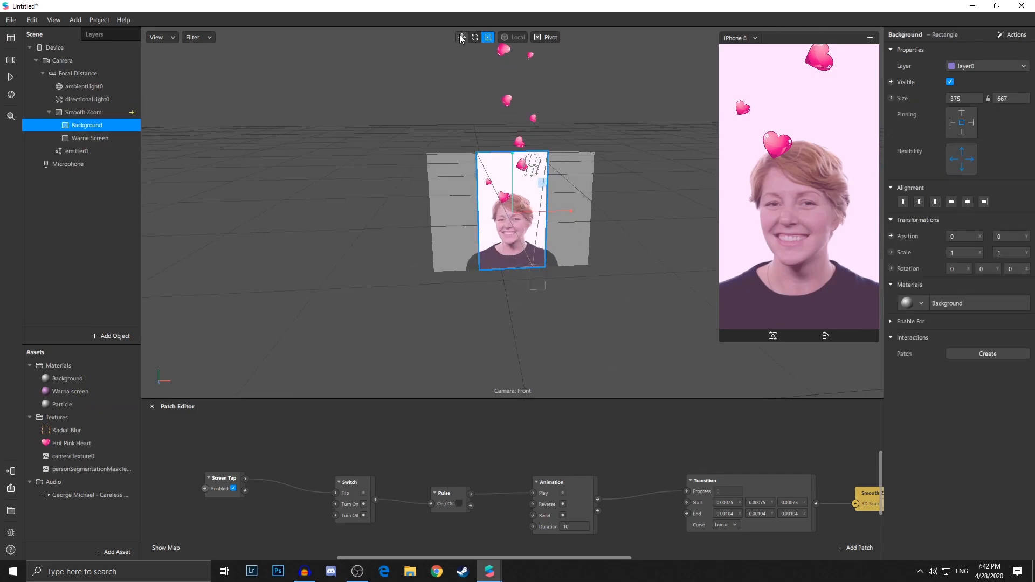
left_click(114, 152)
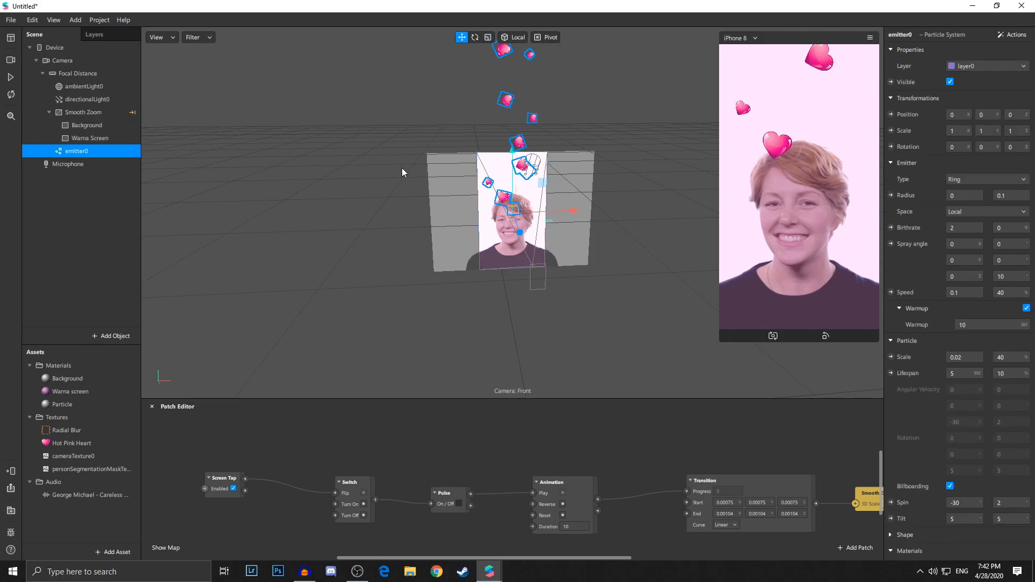
right_click_drag(655, 268, 625, 259)
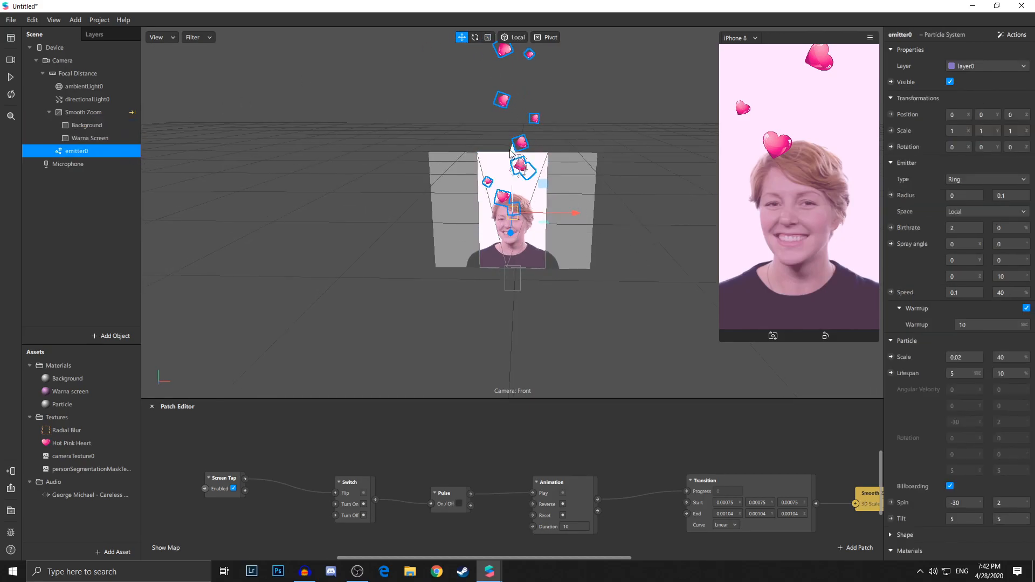
left_click_drag(512, 154, 562, 329)
right_click_drag(562, 329, 578, 299)
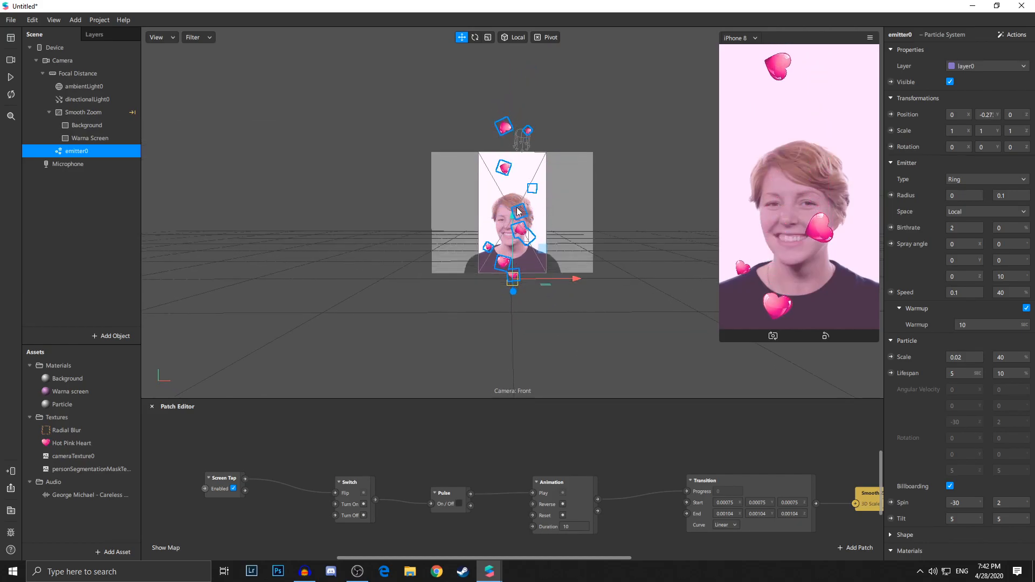
left_click_drag(514, 226, 513, 223)
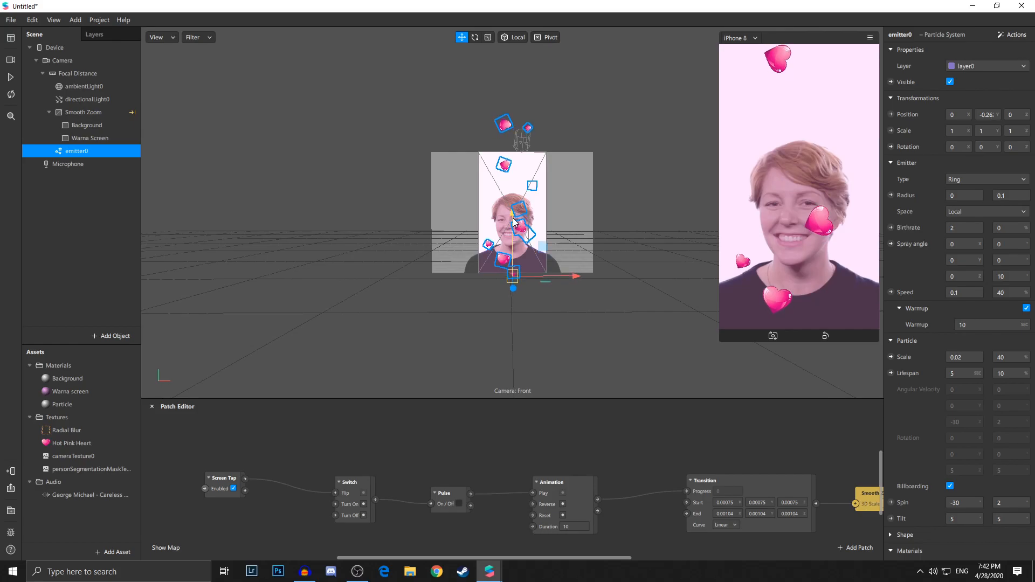
left_click(10, 77)
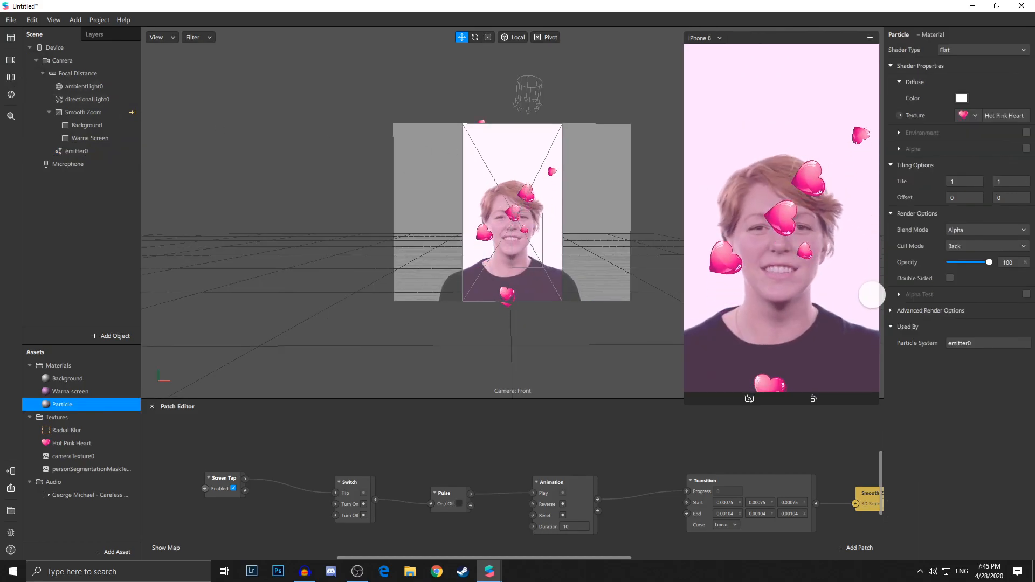
Pause the preview and examine the Particle material's advanced render options and the emitter's settings.
left_click(10, 77)
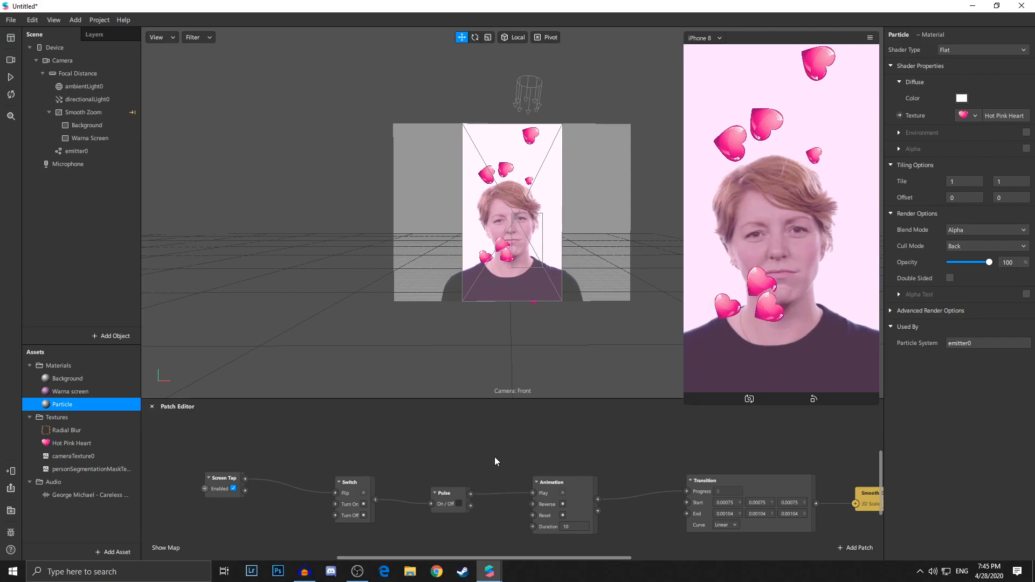
left_click(890, 312)
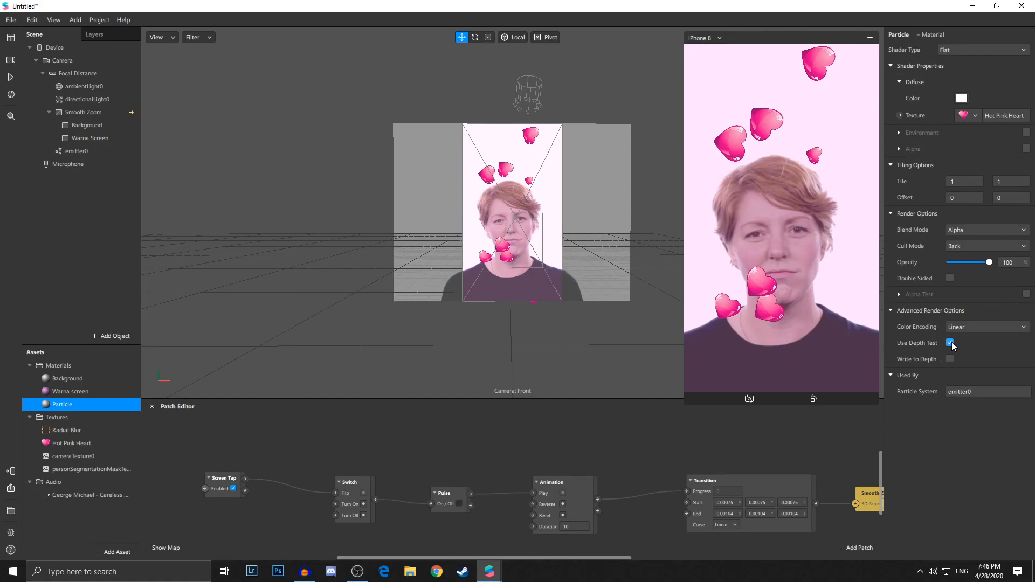
left_click(89, 151)
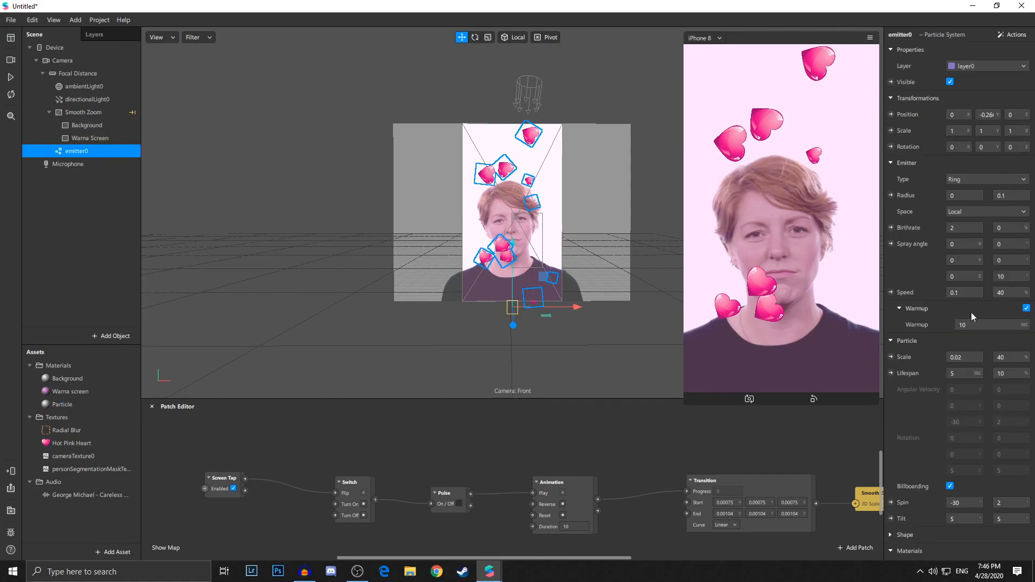
Try turning off Use Depth Test on the Particle material, and restore the option.
left_click(62, 404)
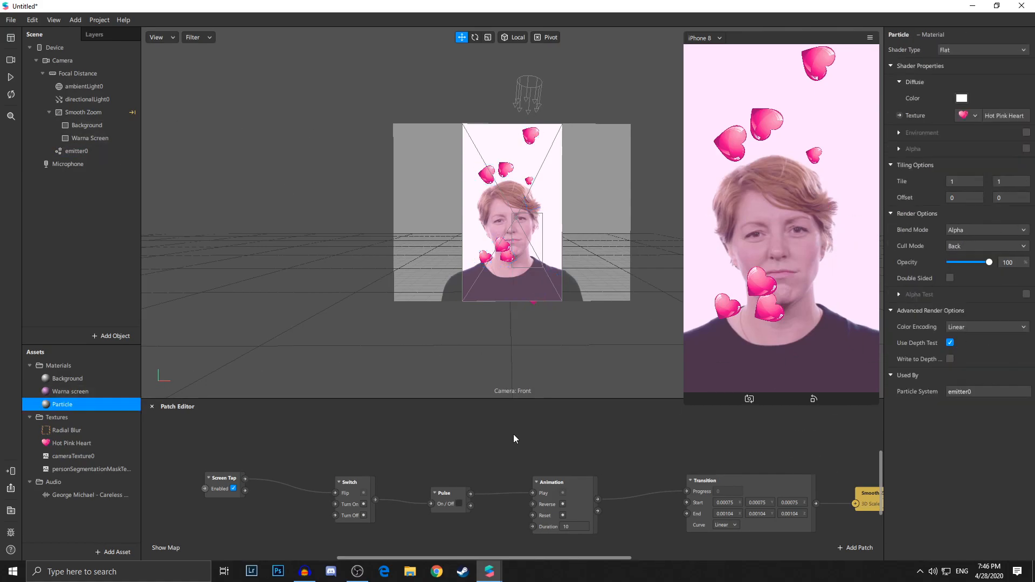
left_click(950, 343)
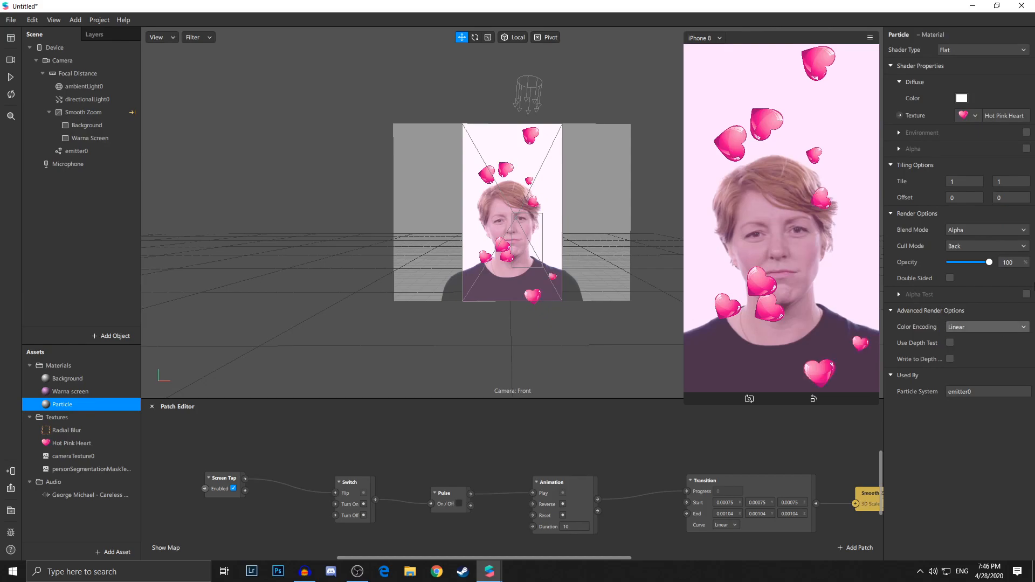
left_click(951, 342)
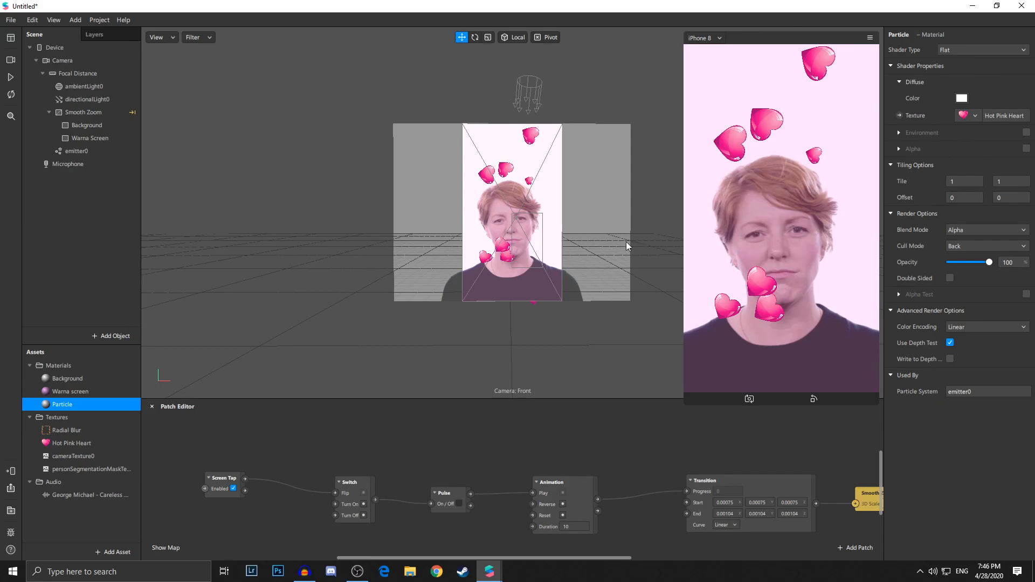
Play the effect preview to check the rising hearts, pause it and restart it.
left_click(9, 80)
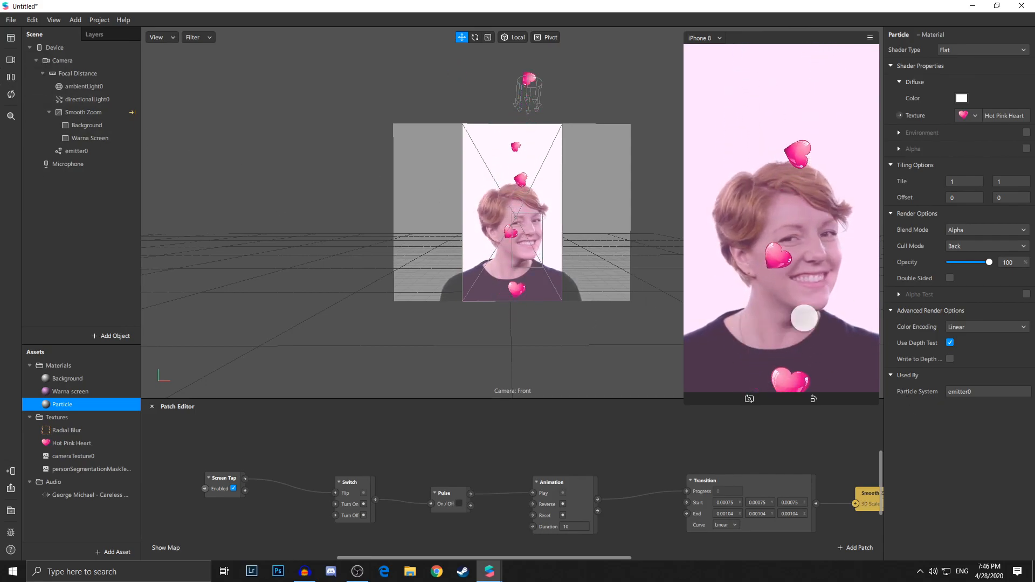
left_click(4, 85)
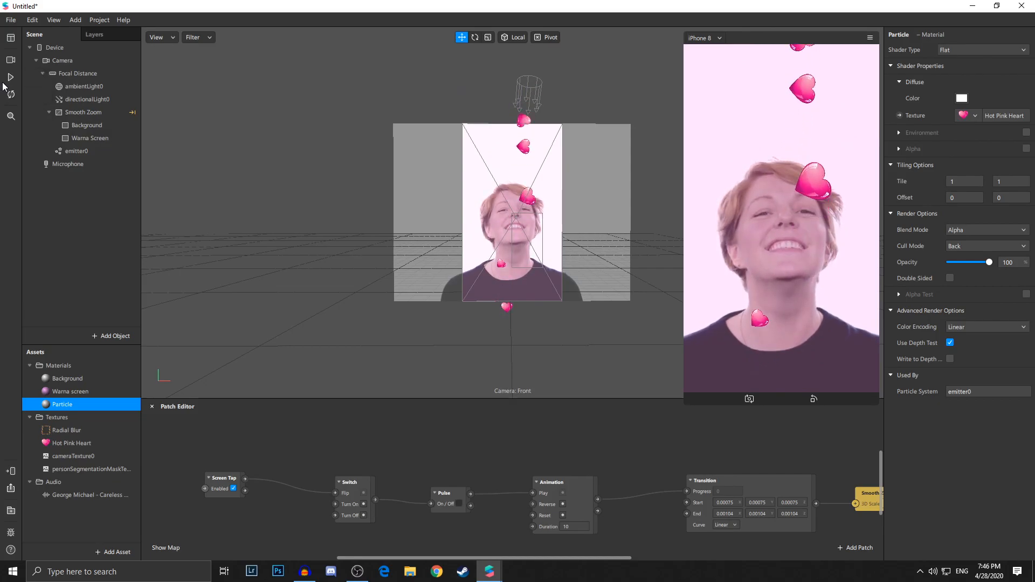
left_click(10, 94)
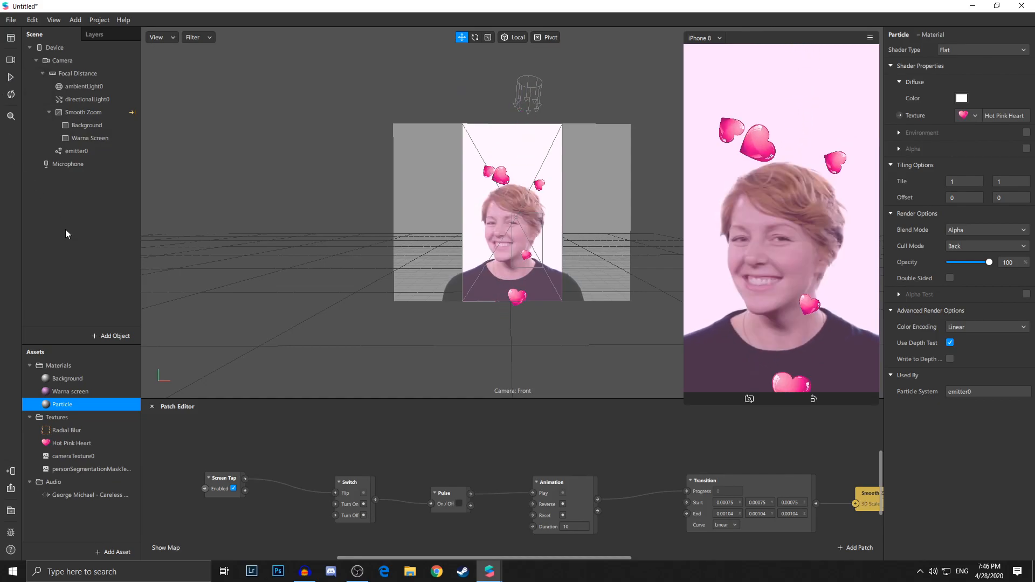
Add a speaker object to the scene.
right_click(70, 190)
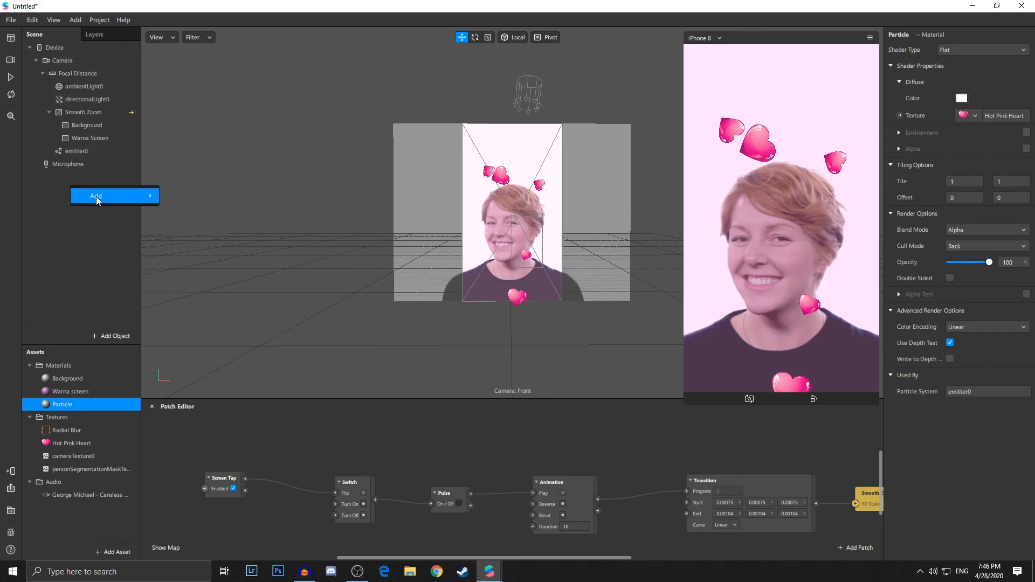
mouse_move(96, 195)
left_click(213, 478)
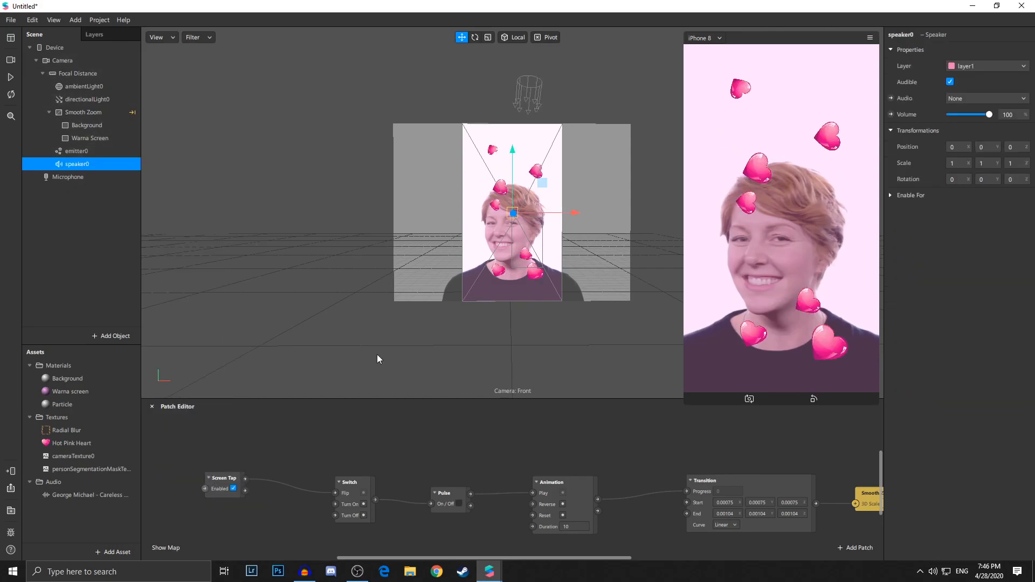
Add an audio playback controller, assign the George Michael - Careless Whisper audio to it, and view the audio asset's properties.
left_click(112, 553)
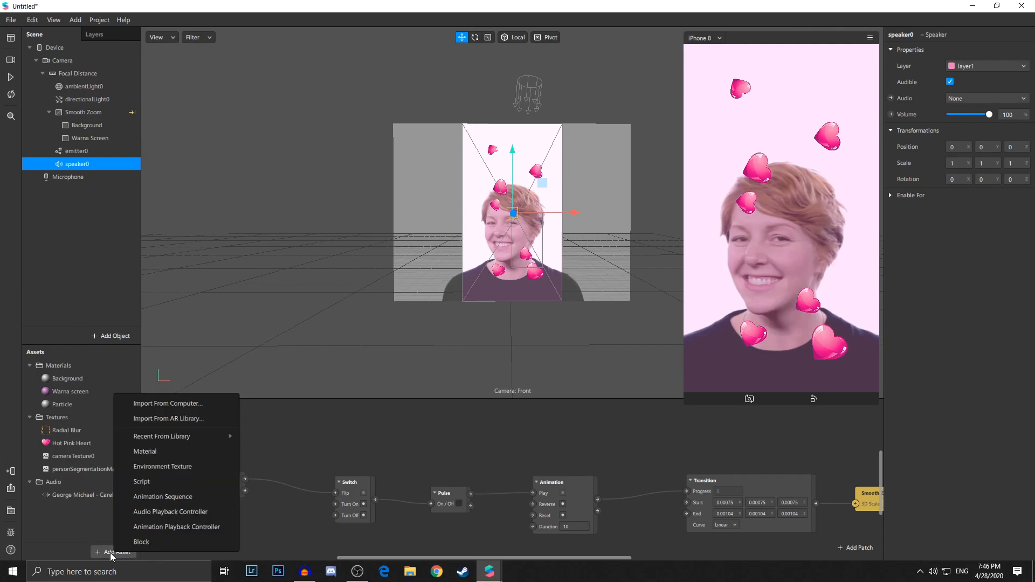
left_click(193, 514)
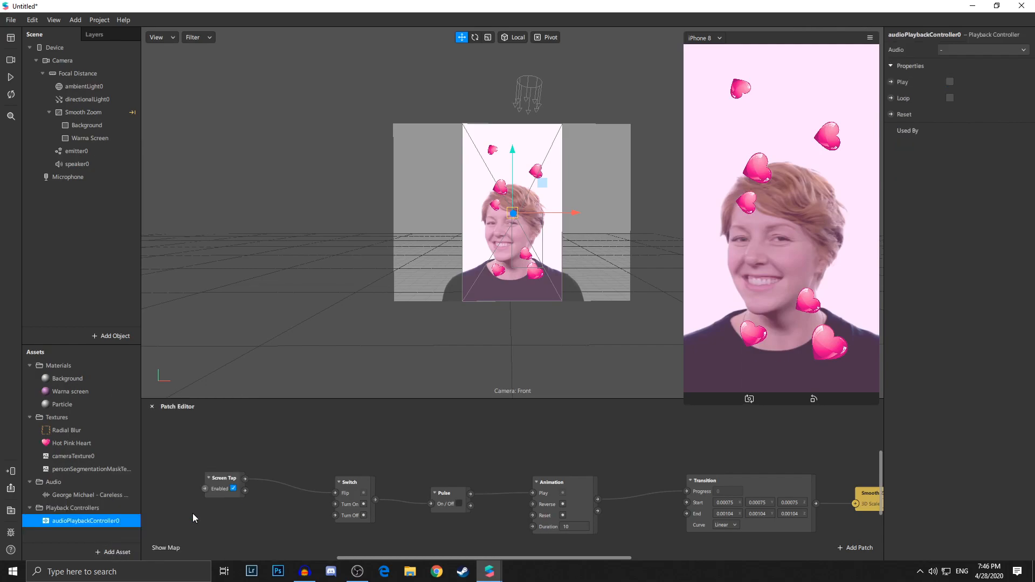
left_click(112, 533)
left_click(125, 521)
left_click(954, 52)
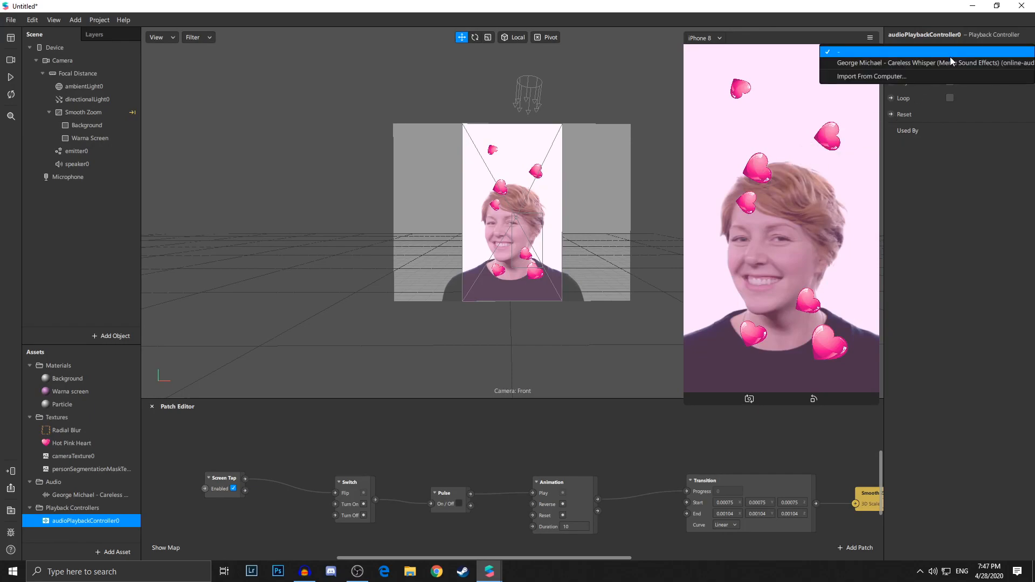
left_click(891, 64)
left_click(104, 496)
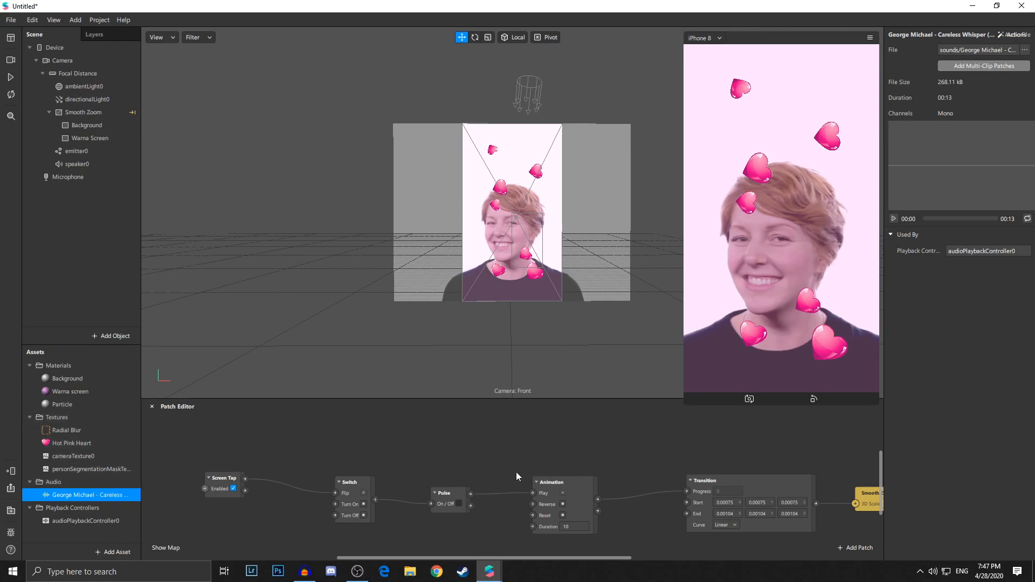
Switch to Chrome, open YouTube and search for "sound effect george".
left_click(437, 571)
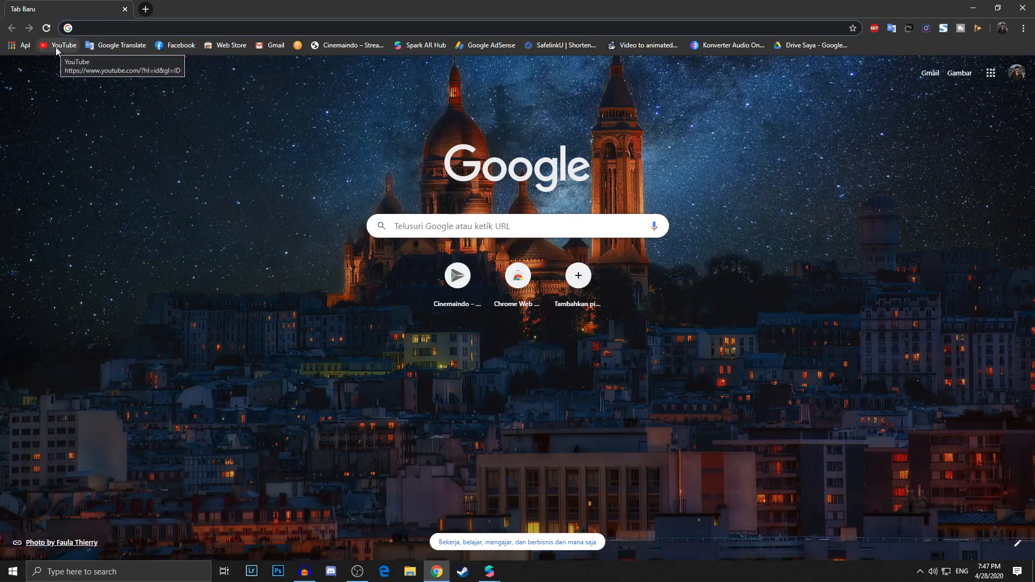
left_click(56, 46)
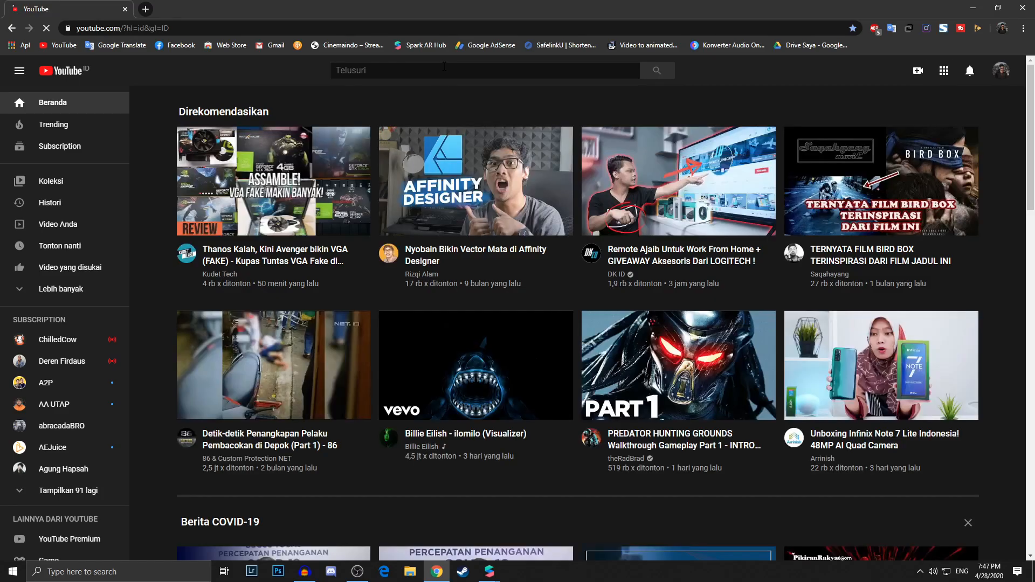
left_click(466, 73)
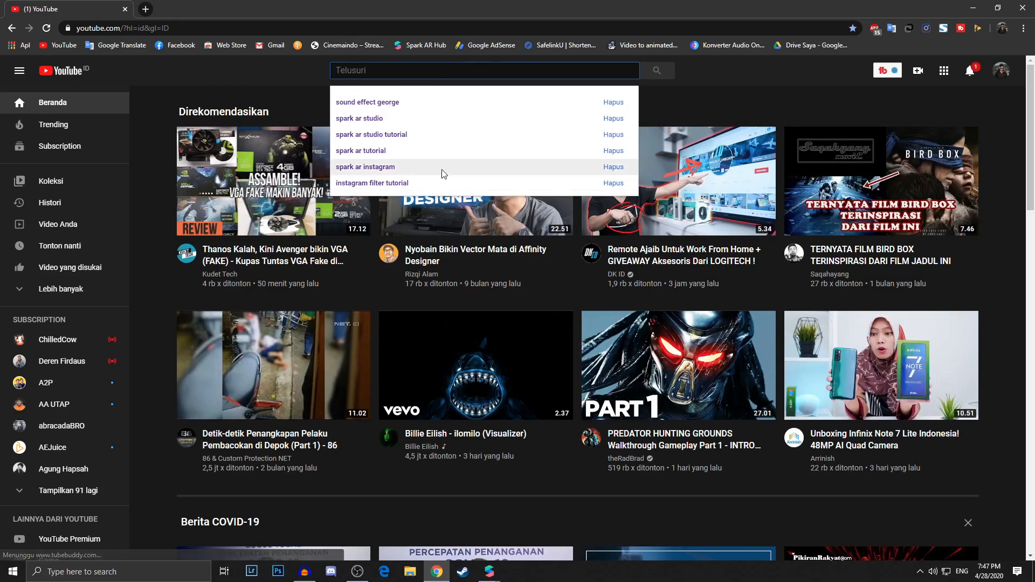
type("s")
left_click(386, 103)
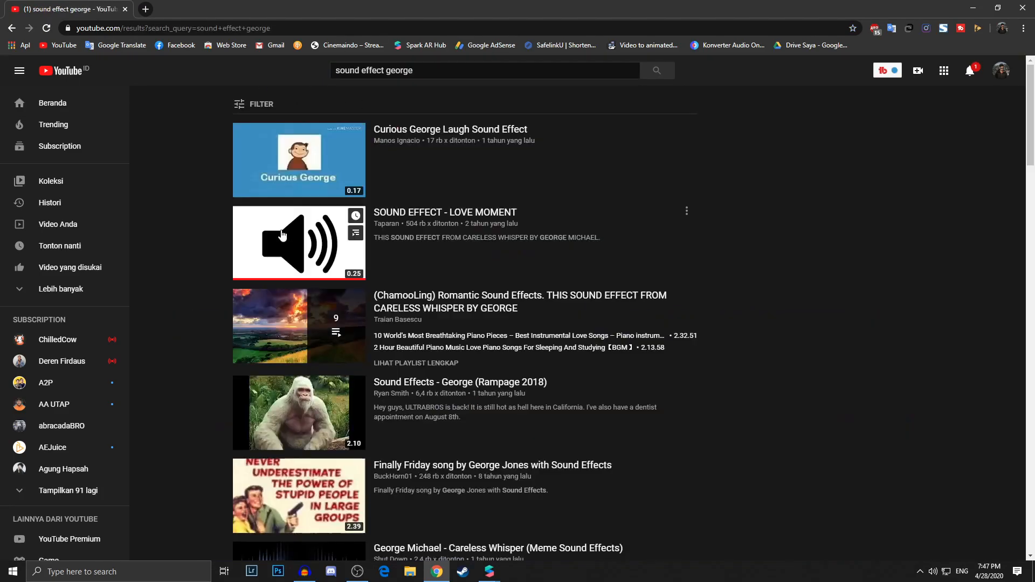
Open the SOUND EFFECT - LOVE MOMENT video and copy its URL.
left_click(306, 209)
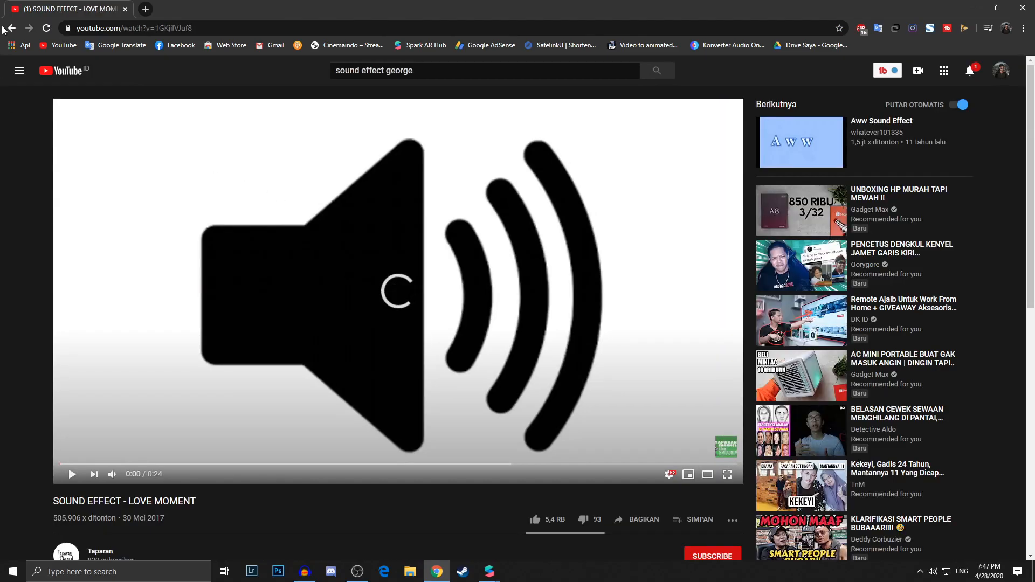
left_click(153, 30)
key("ctrl+c")
left_click(2, 162)
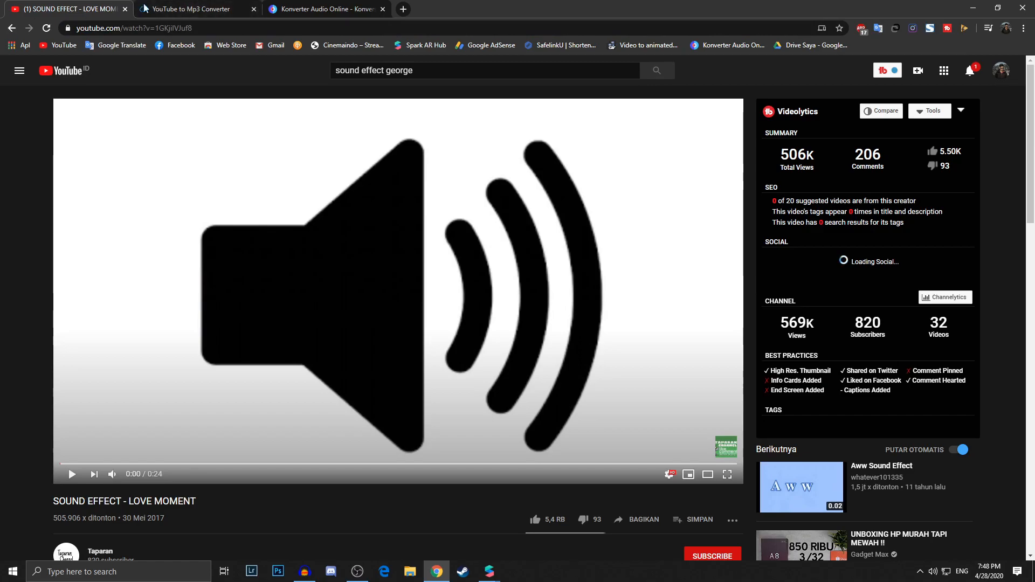
Convert the copied video URL to mp3 on the YouTube to Mp3 Converter page and download the file.
left_click(168, 5)
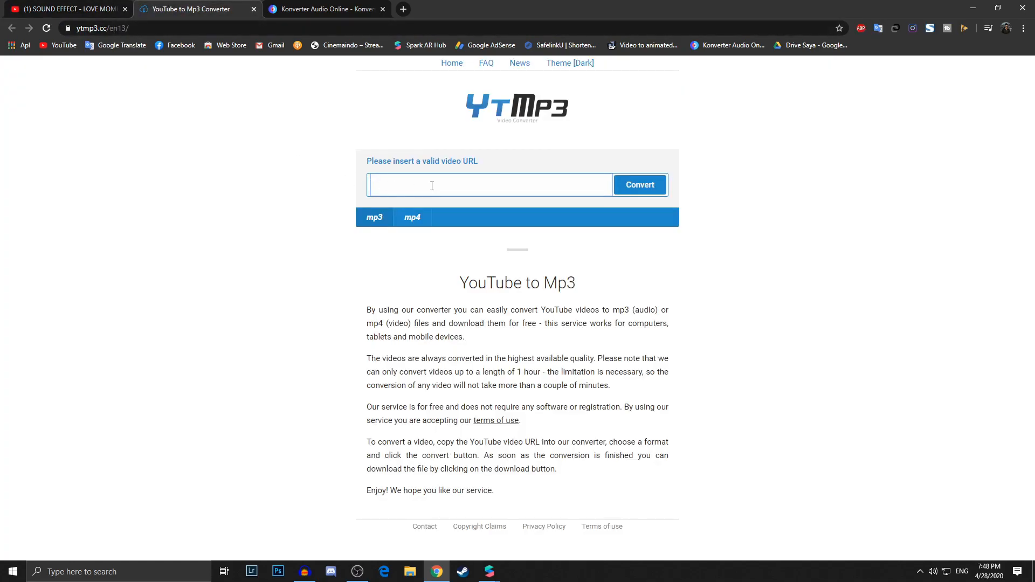
key("ctrl+v")
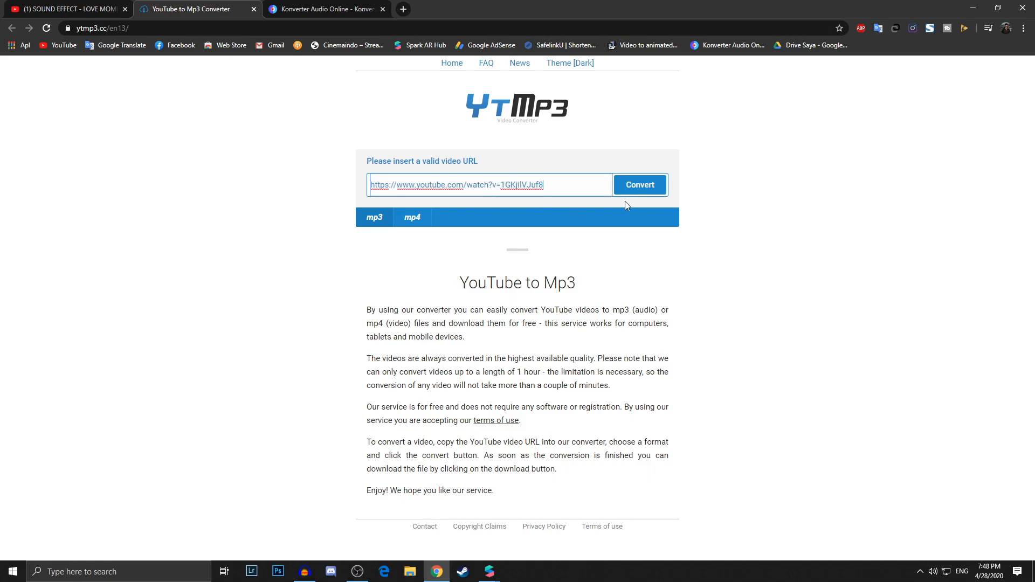
left_click(616, 186)
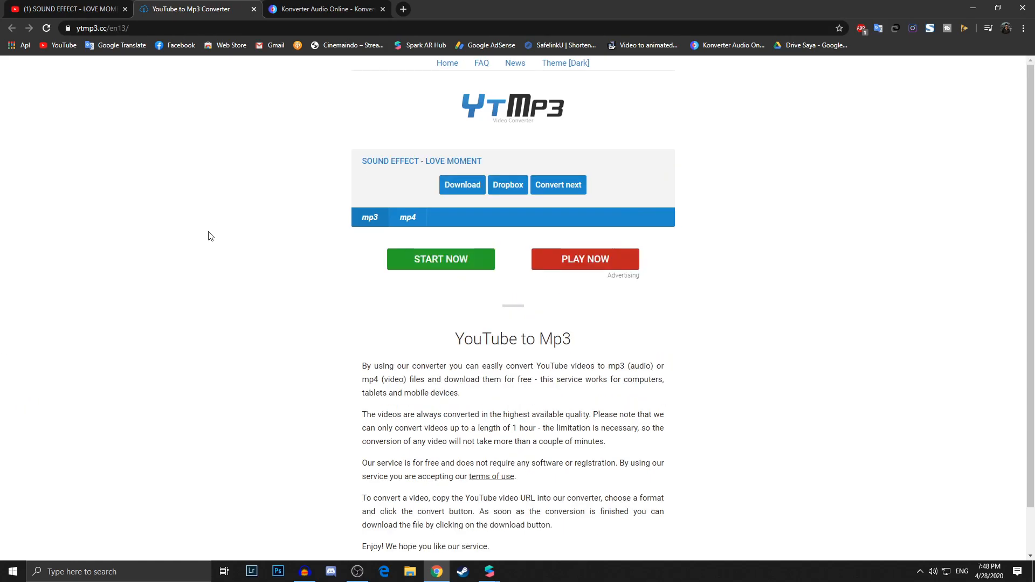
left_click(473, 186)
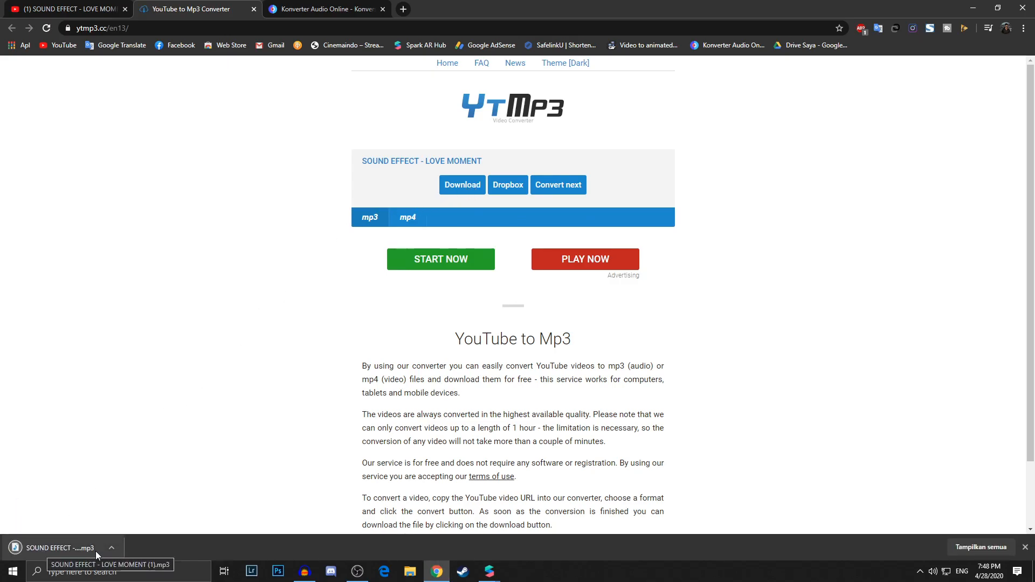
Try to load the YouTube video into the online audio converter from its URL.
left_click(317, 7)
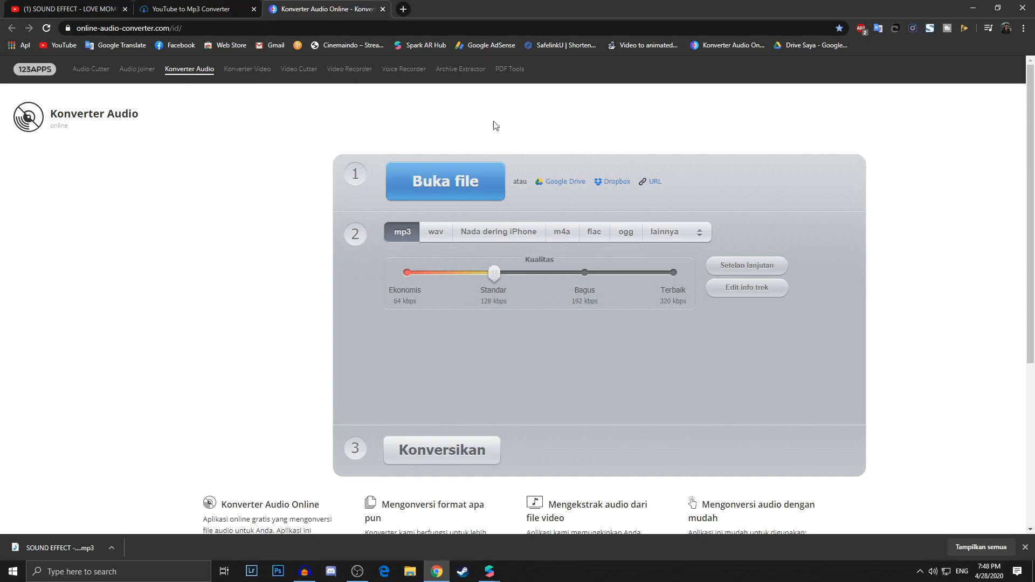
left_click(654, 181)
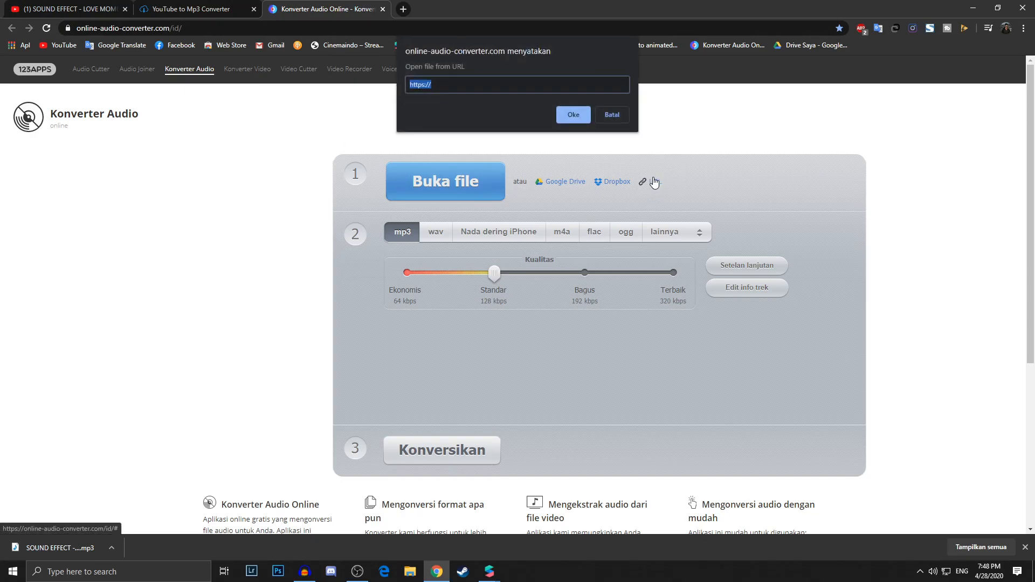
left_click(515, 85)
key("ctrl+v")
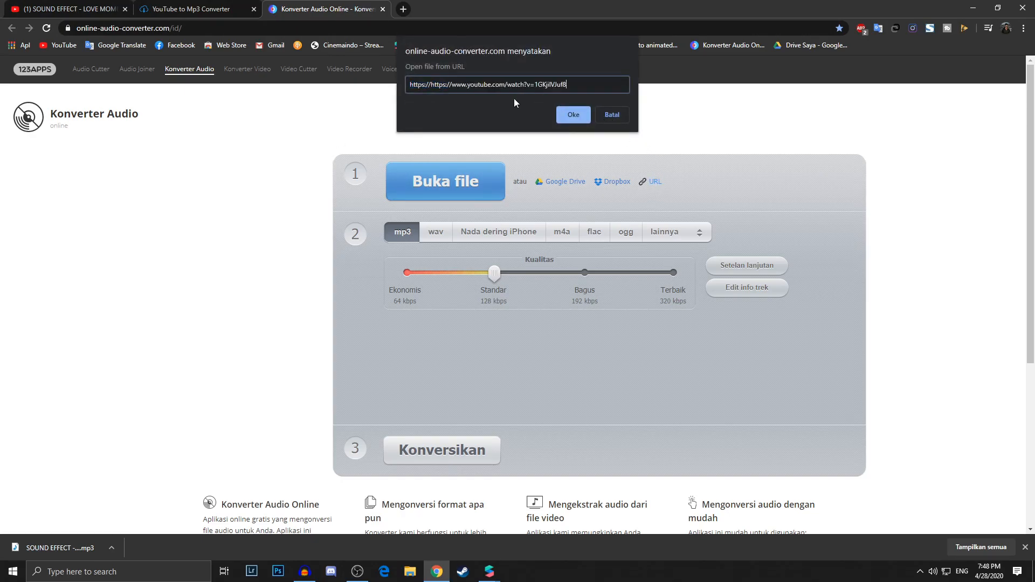
key("BackSpace")
key("BackSpace")
key("BackSpace")
key("BackSpace")
key("BackSpace")
key("BackSpace")
key("BackSpace")
key("BackSpace")
left_click(571, 112)
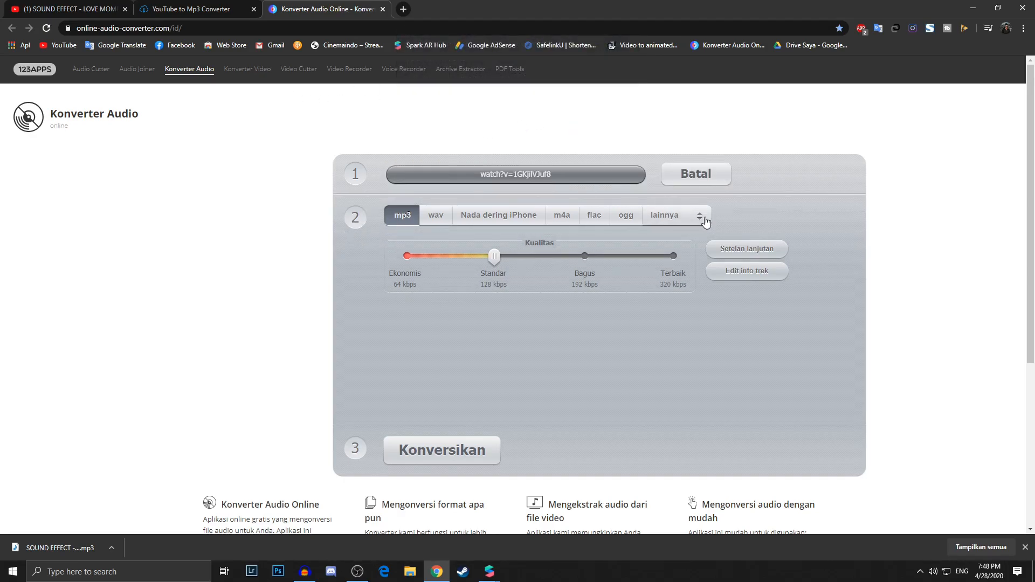
left_click(696, 175)
key("ctrl+Page_Up")
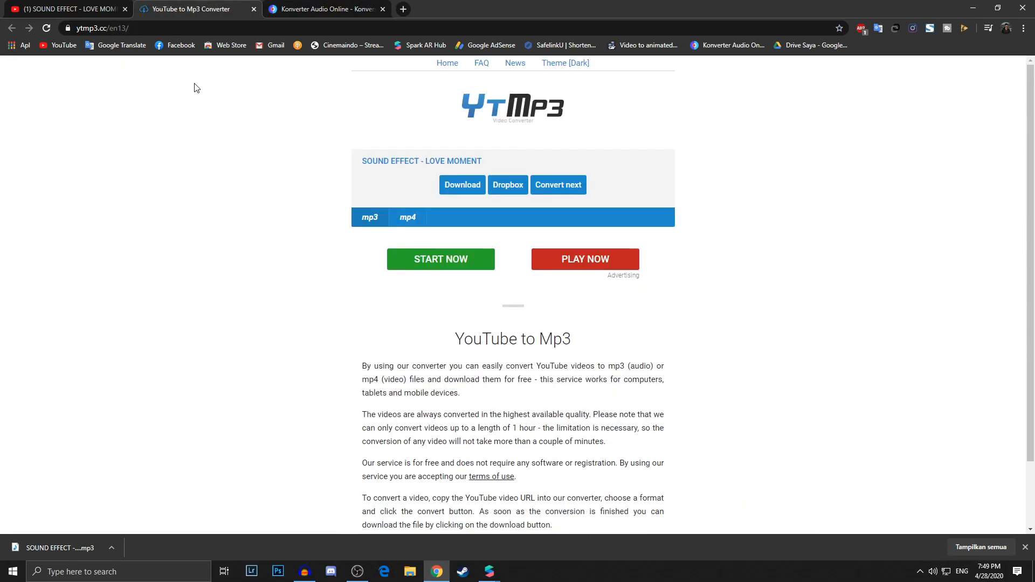
Load SOUND EFFECT - LOVE MOMENT (1).mp3 from the Downloads folder into the online audio converter.
left_click(277, 10)
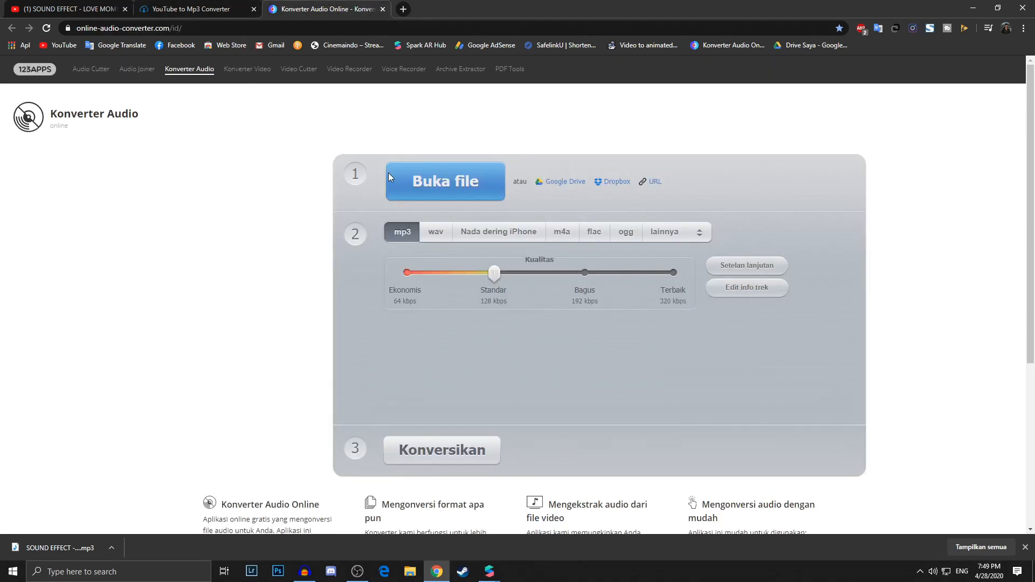
left_click(429, 181)
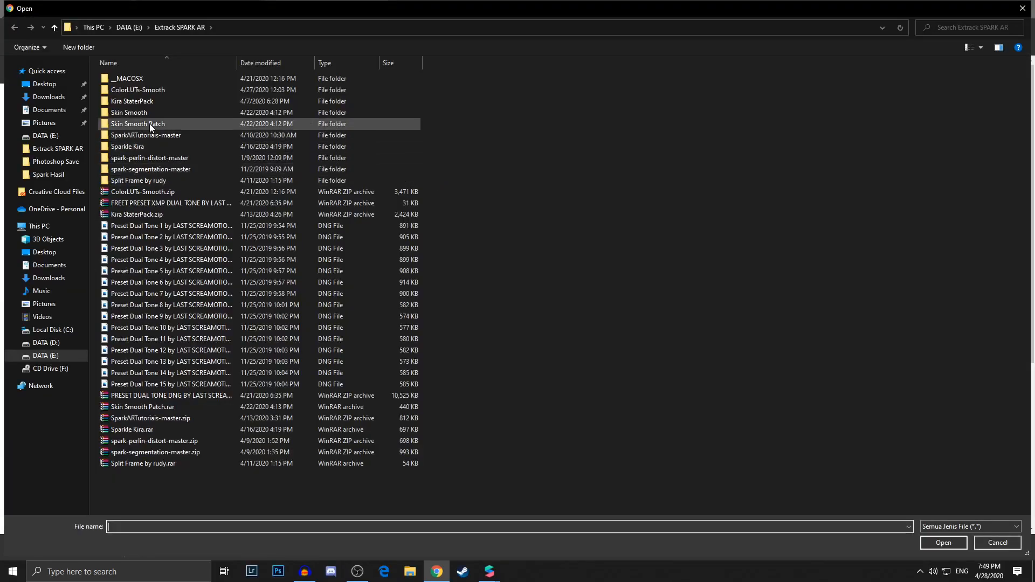
left_click(48, 97)
scroll(226, 158, "down", 15)
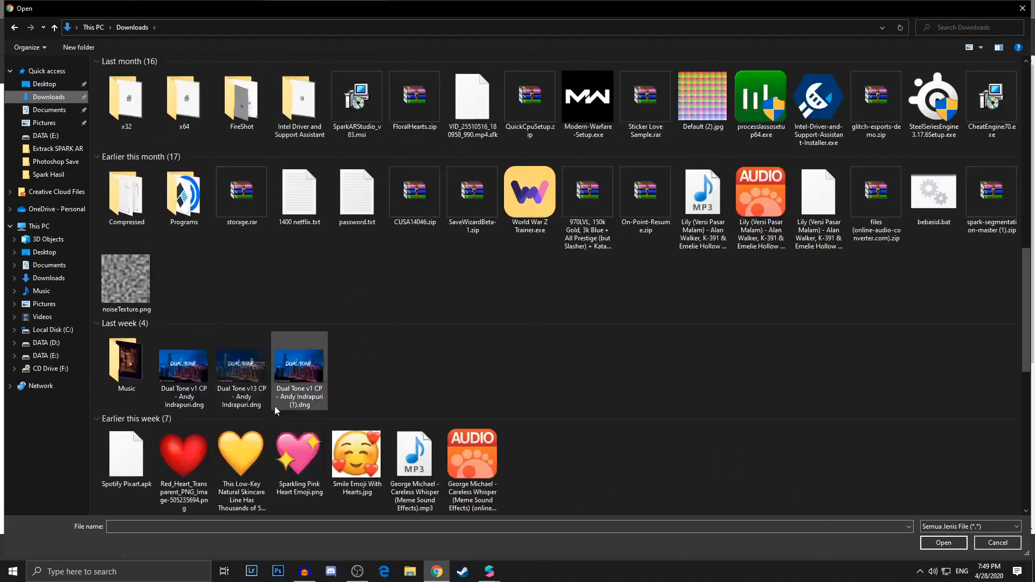
scroll(430, 400, "down", 3)
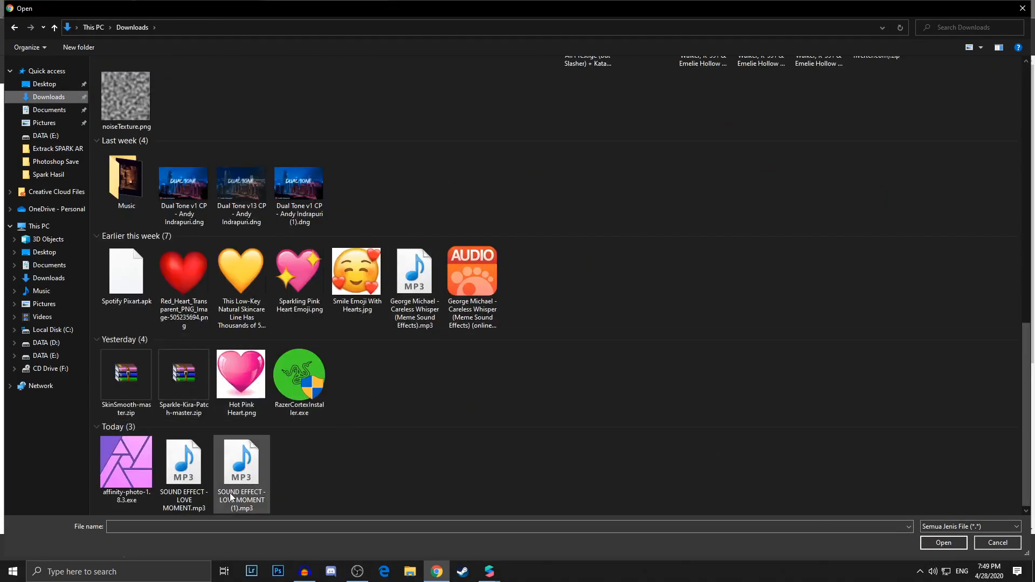
left_click(255, 496)
double_click(236, 488)
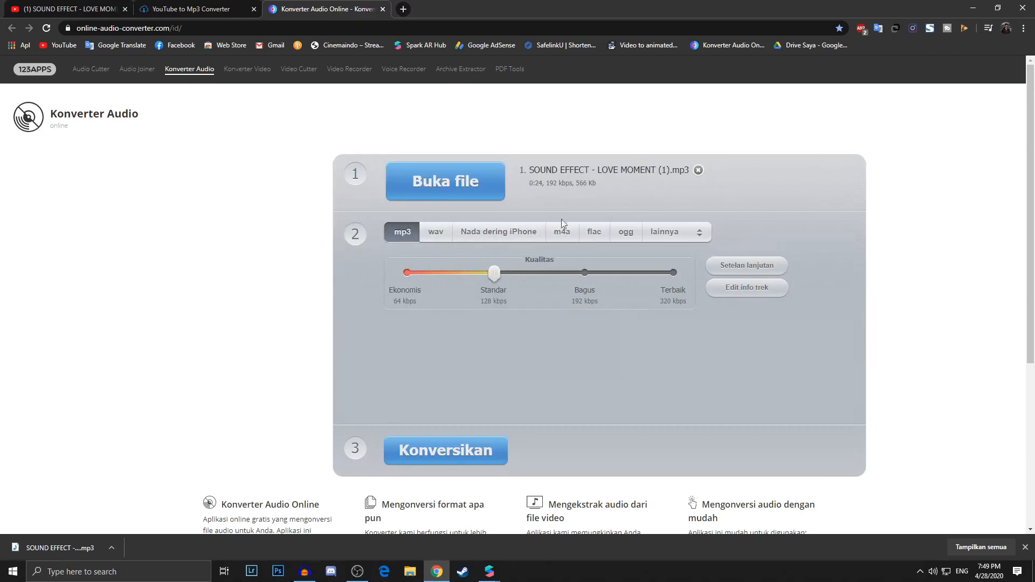
Choose m4a as the output format, change the channel count in the advanced settings, and convert the file.
left_click(570, 236)
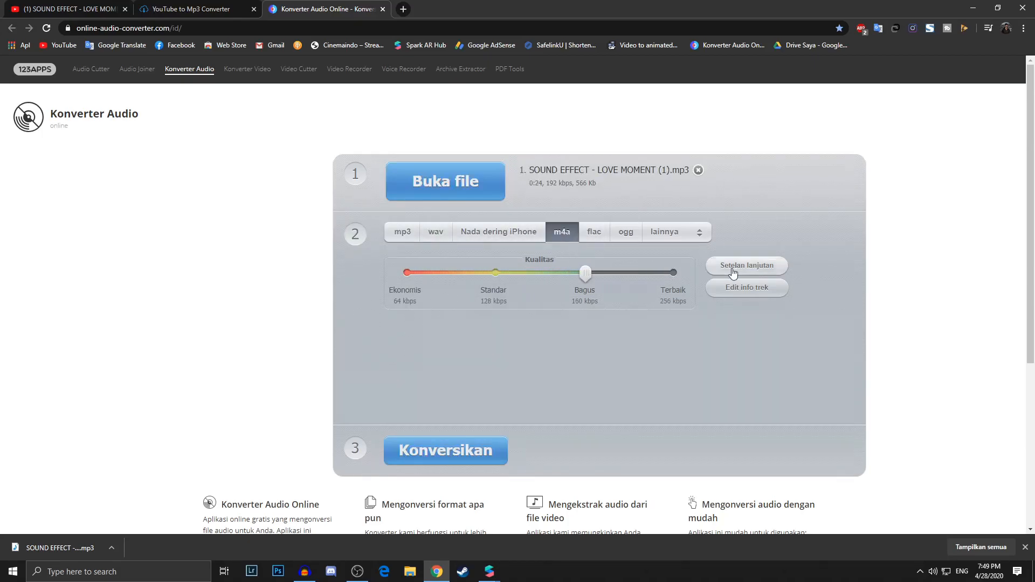
left_click(749, 269)
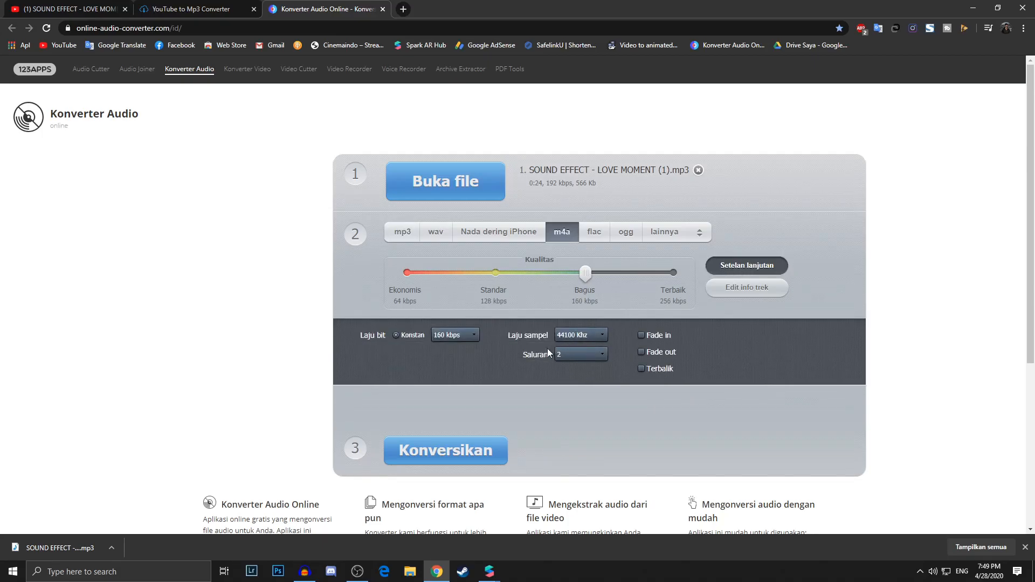
left_click(574, 355)
left_click(577, 371)
left_click(437, 454)
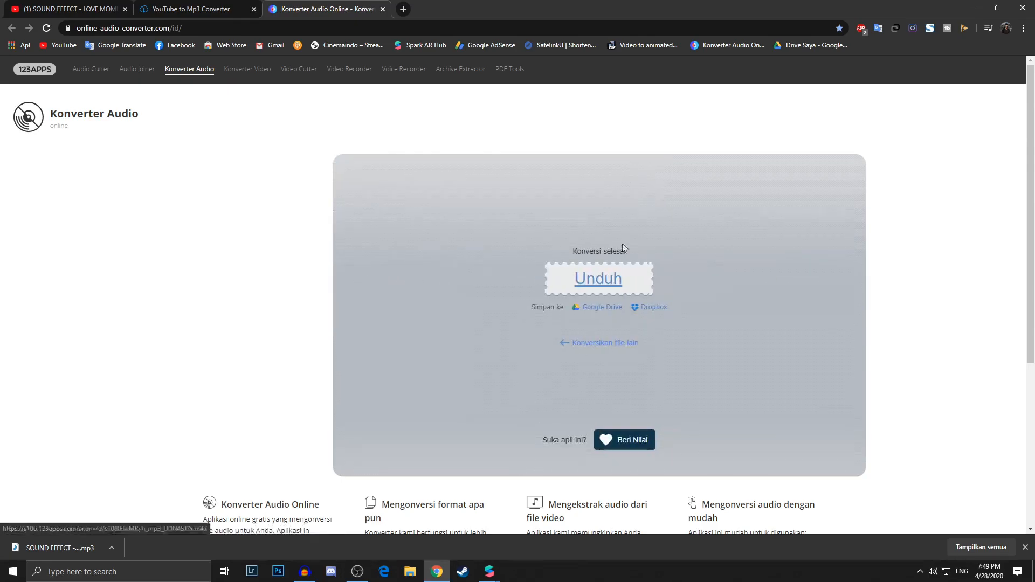
Try to download the converted audio file, and close the browser.
left_click(590, 283)
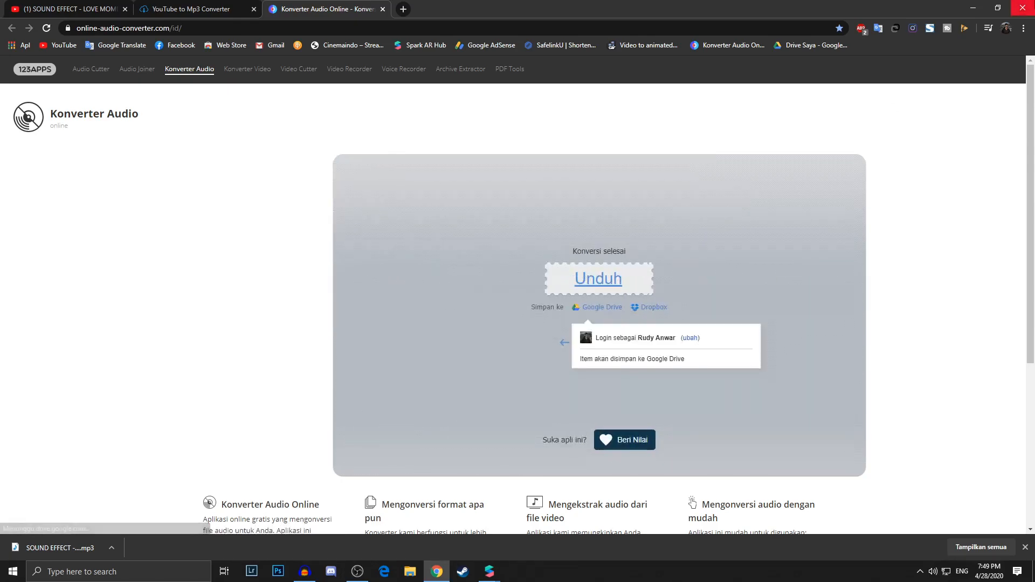
left_click(1027, 7)
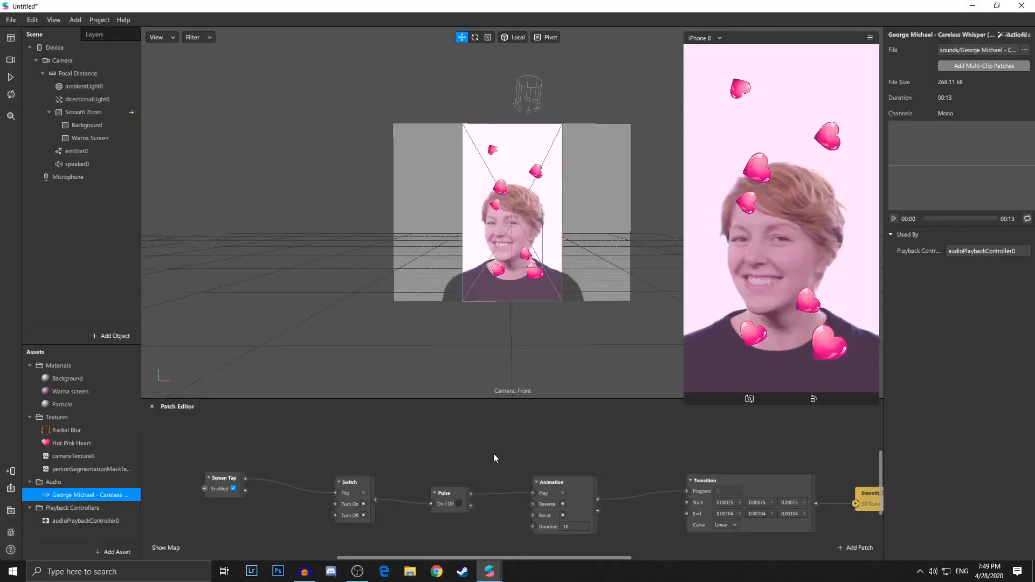
Locate the converted George Michael - Careless Whisper audio file in the Downloads folder, and close the folder.
left_click(410, 572)
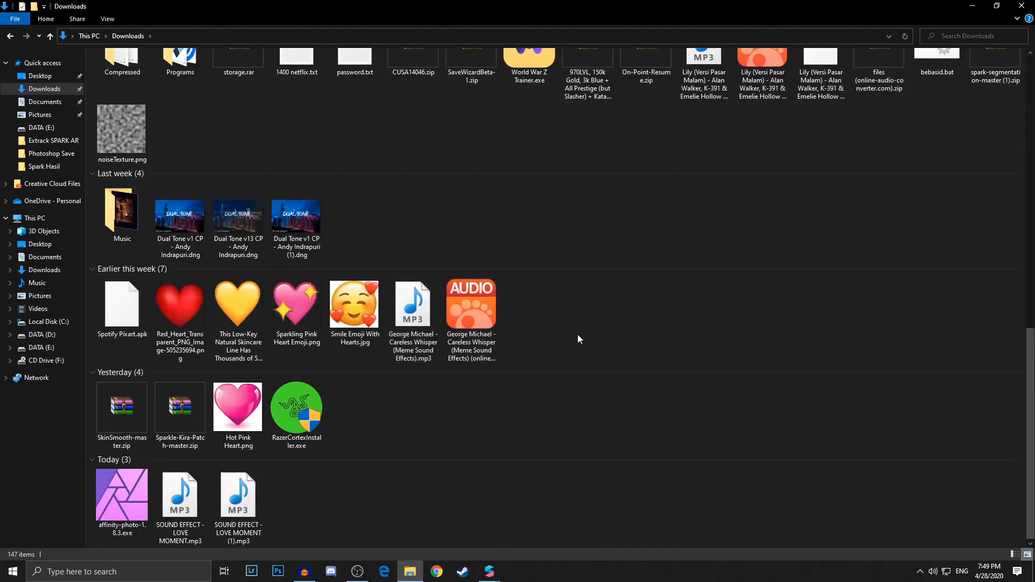
left_click(491, 308)
scroll(490, 308, "up", 2, "ctrl")
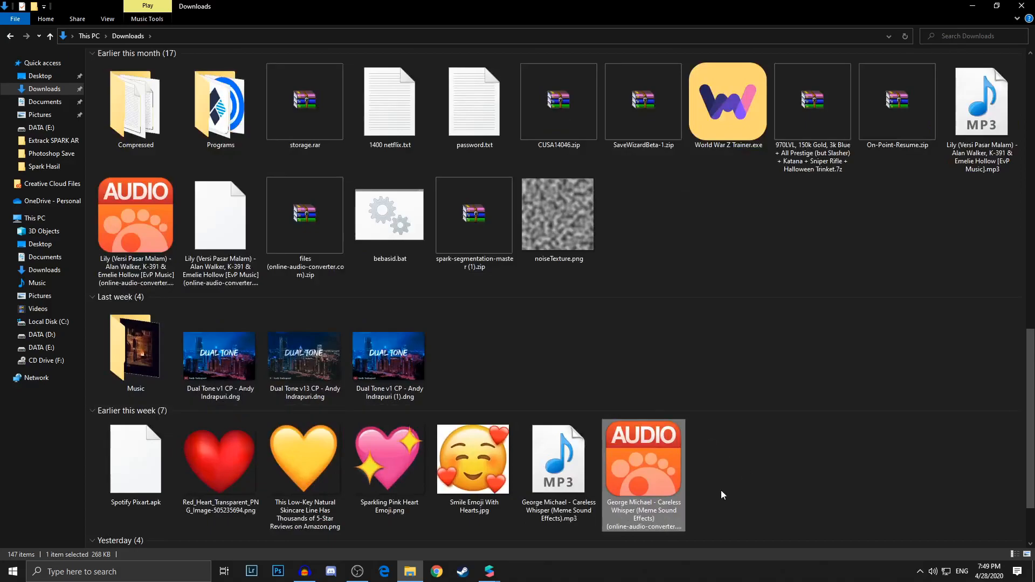
scroll(656, 515, "down", 4)
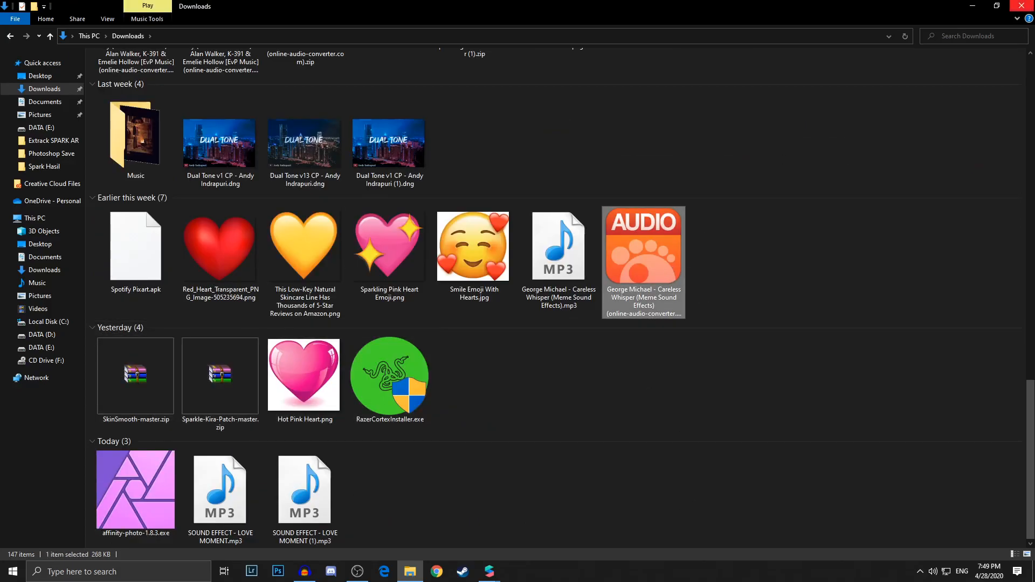
left_click(1022, 6)
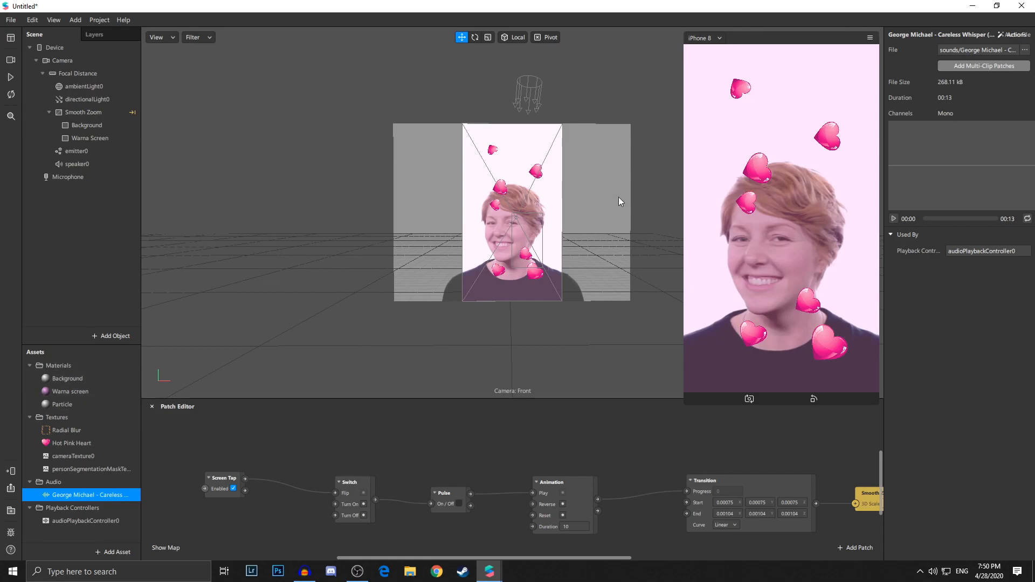
Set the audio source of speaker0 to audioPlaybackController0.
mouse_move(684, 404)
left_mouse_down()
mouse_move(719, 384)
mouse_move(691, 411)
left_mouse_up()
left_click(120, 162)
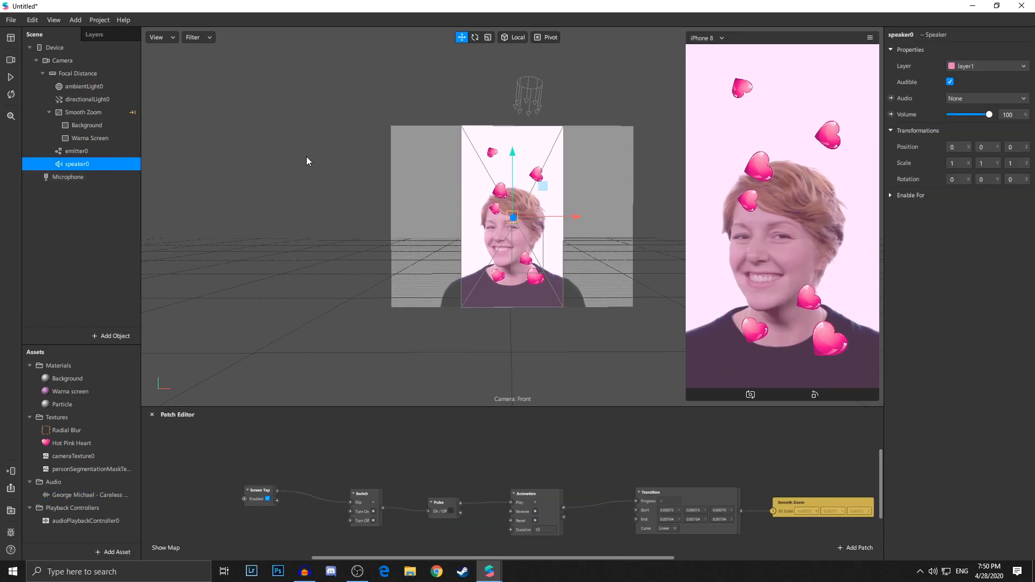
left_click(957, 99)
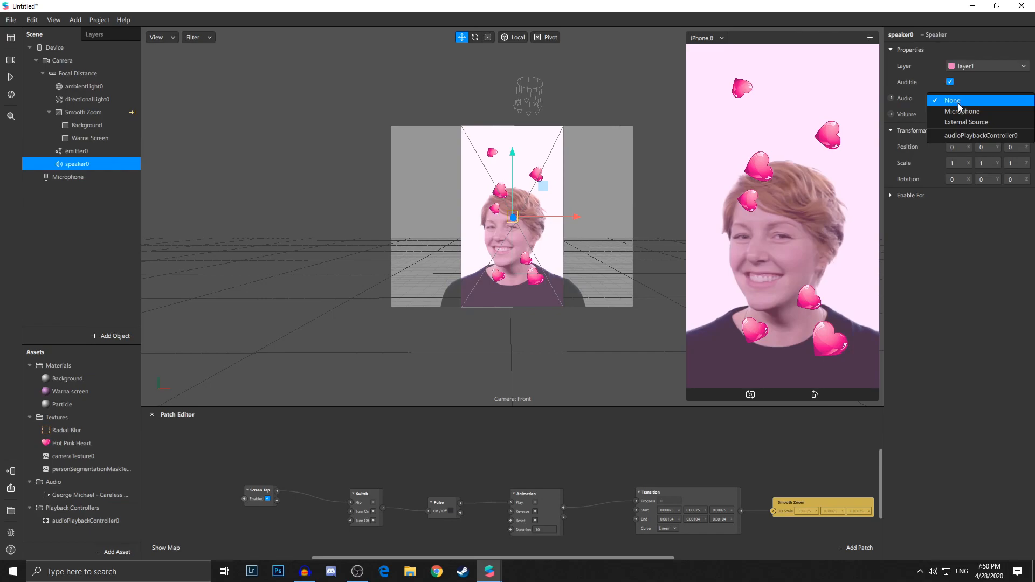
left_click(972, 135)
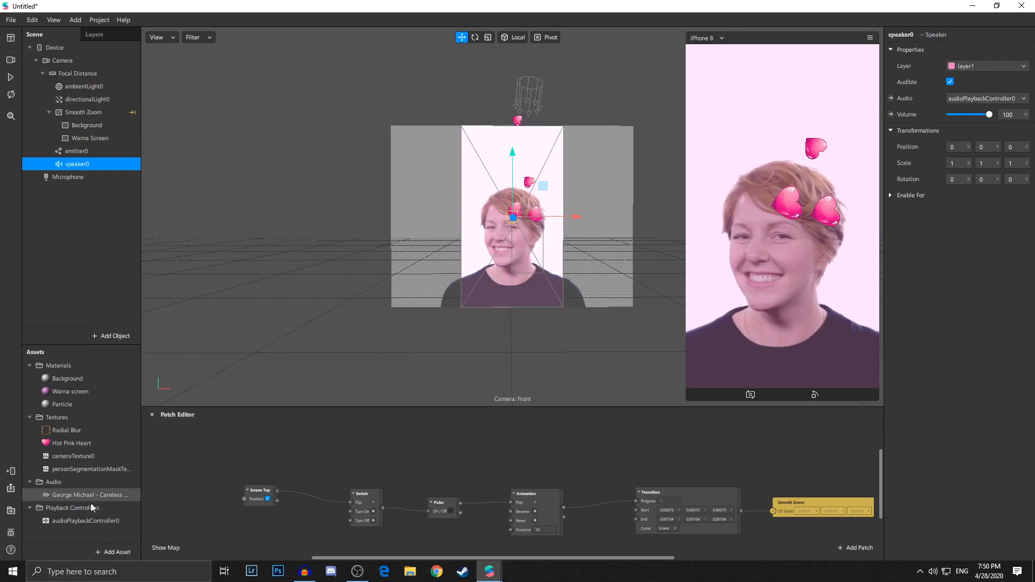
Create Play and Reset patches for audioPlaybackController0 and place them above the Smooth Zoom patch.
left_click(93, 521)
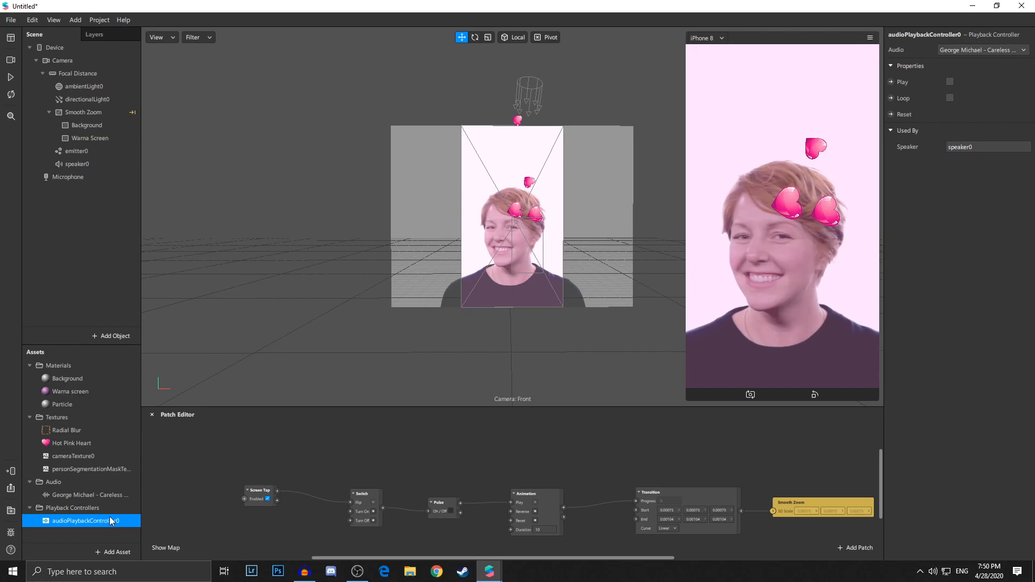
left_click(113, 495)
left_click(107, 521)
left_click(891, 83)
left_click(891, 114)
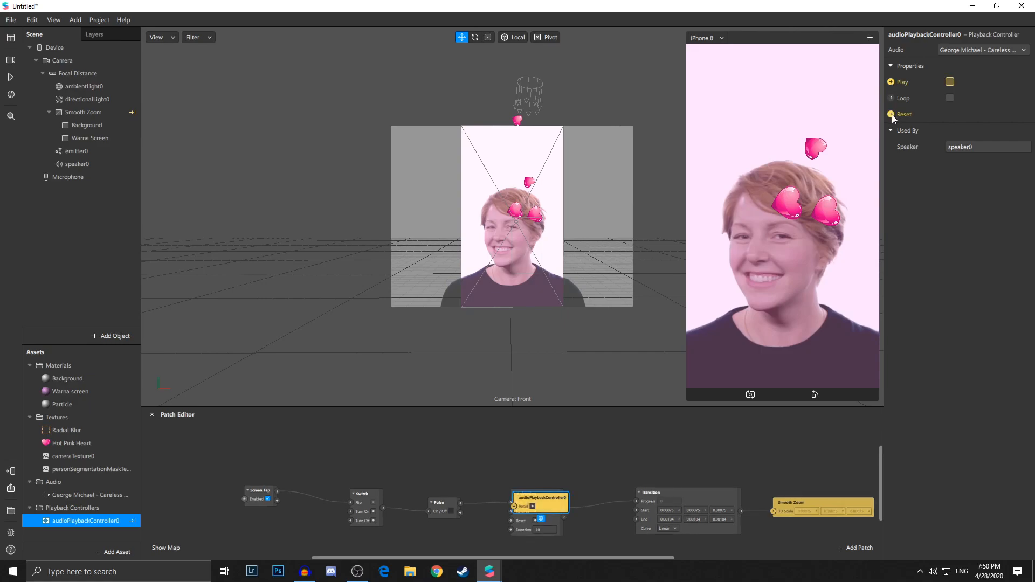
scroll(601, 527, "down", 2)
left_click_drag(546, 455, 771, 432)
scroll(873, 529, "up", 2)
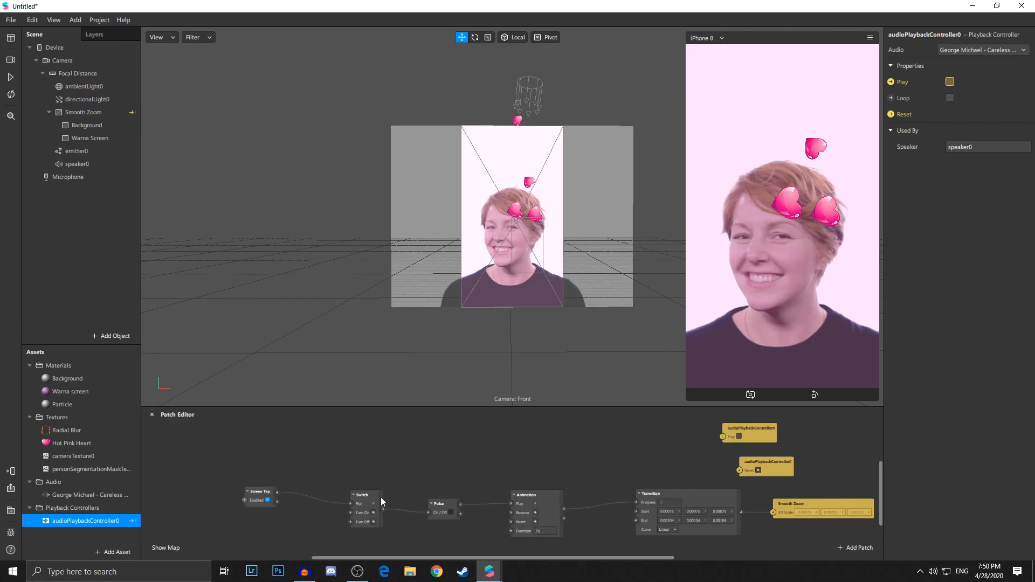
Connect the Switch output to the audio Play patch and, through a new Pulse patch, to the audio Reset patch.
mouse_move(384, 510)
left_mouse_down()
mouse_move(476, 467)
mouse_move(736, 435)
left_mouse_up()
left_click_drag(740, 469, 385, 510)
left_click_drag(533, 426, 551, 420)
left_click(364, 496)
scroll(365, 496, "up", 1)
Test the tap-triggered zoom and audio playback in the device preview.
left_click(10, 77)
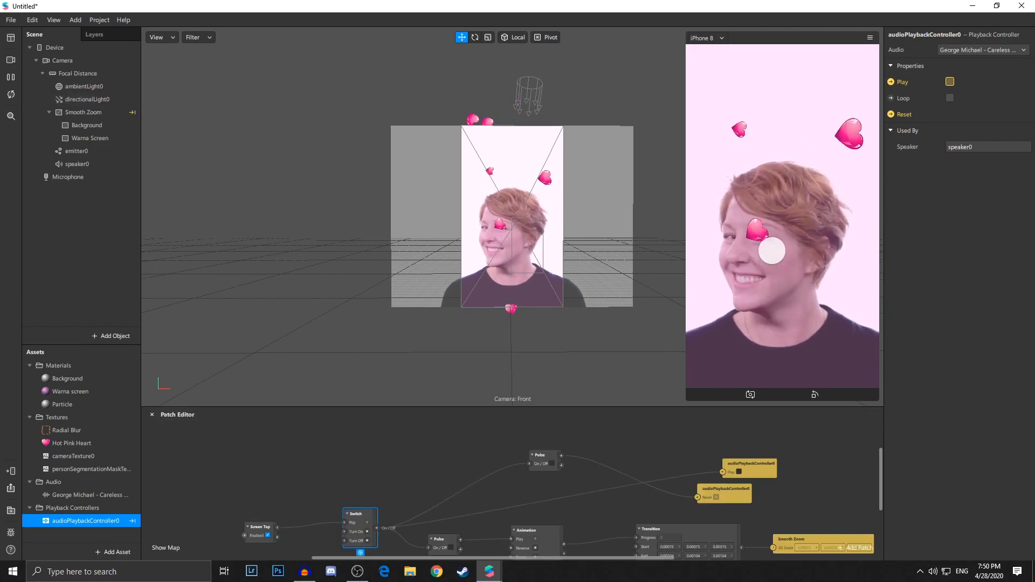
left_click(772, 249)
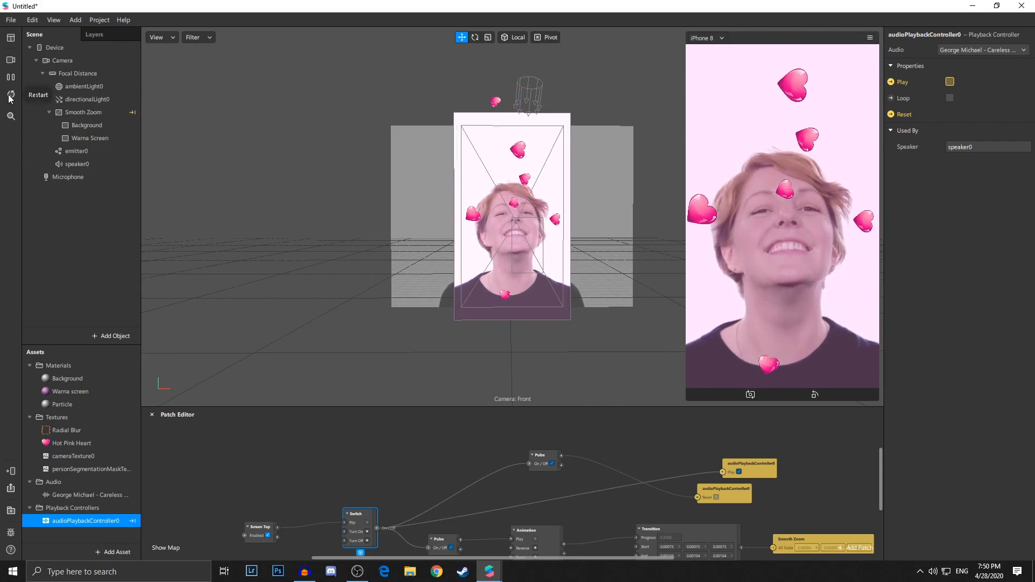
left_click(10, 79)
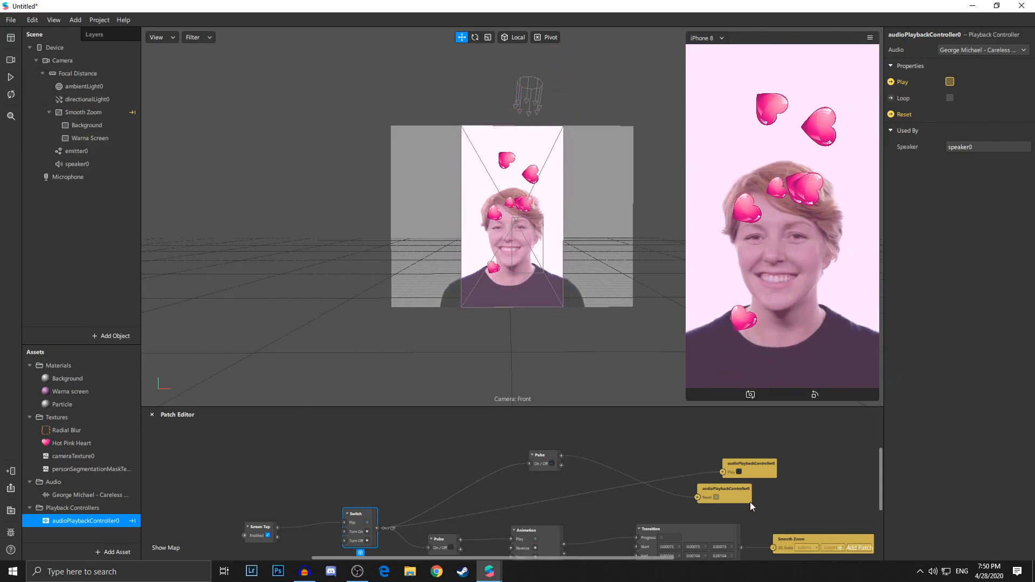
scroll(507, 512, "down", 3)
scroll(507, 512, "right", 3)
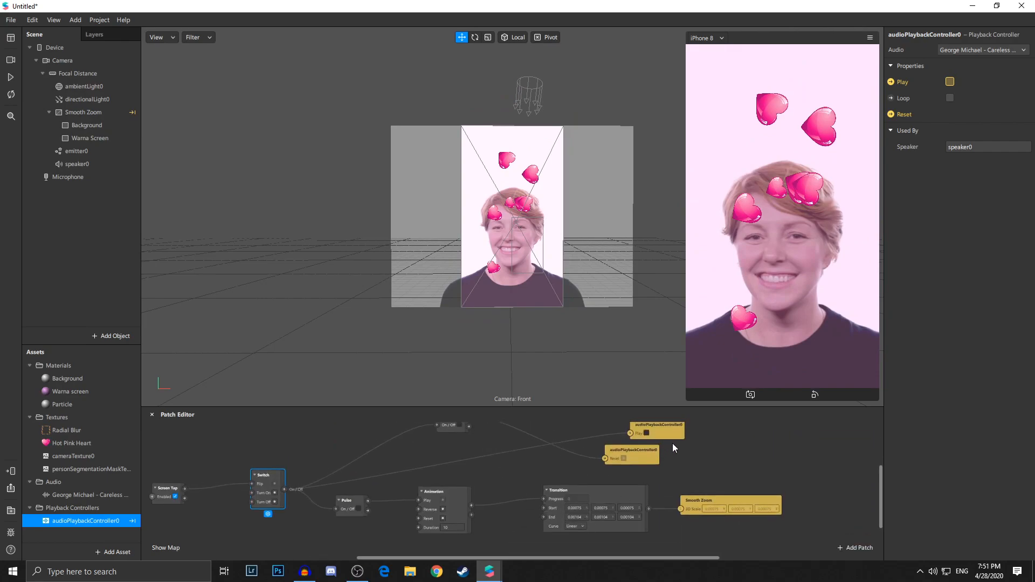
left_click(747, 304)
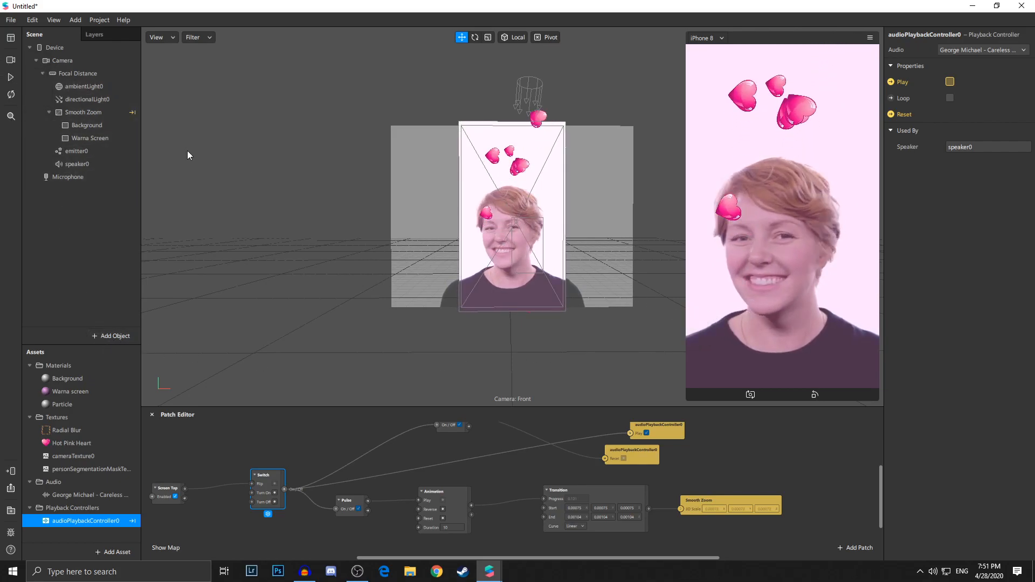
Add a rectangle inside the Smooth Zoom canvas and make it fill the canvas's full width and height.
left_click(106, 435)
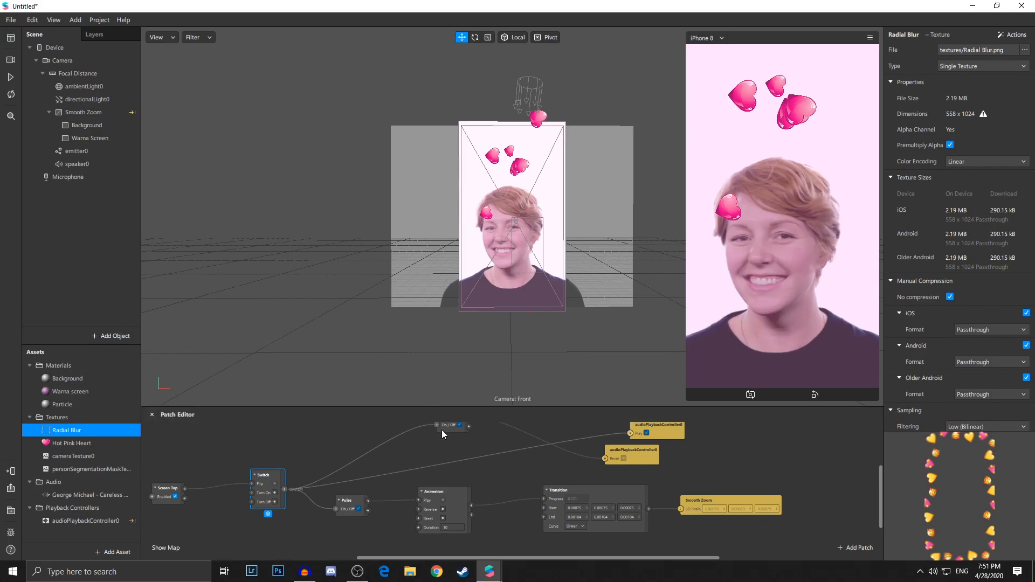
left_click(62, 404)
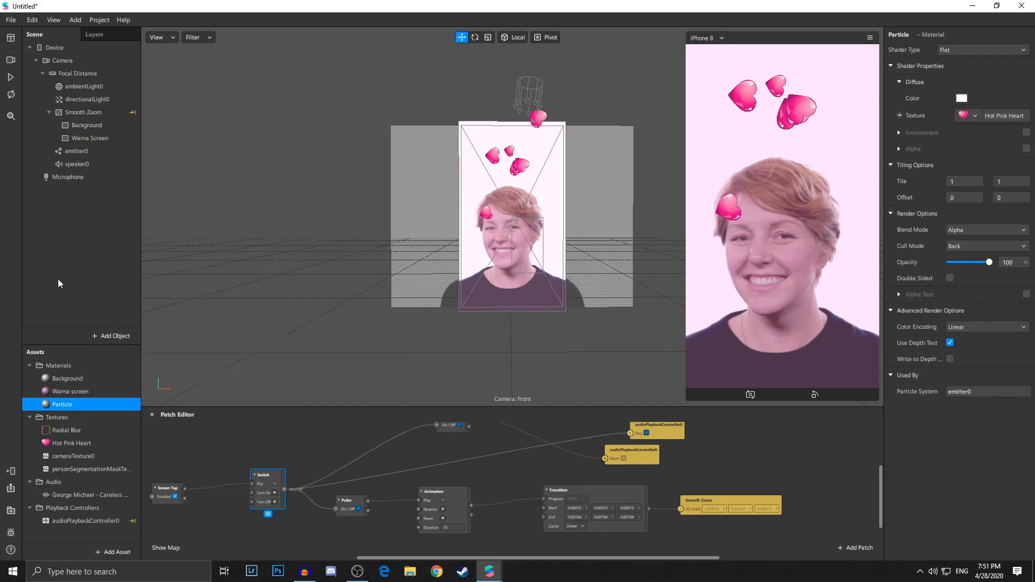
right_click(89, 204)
mouse_move(129, 208)
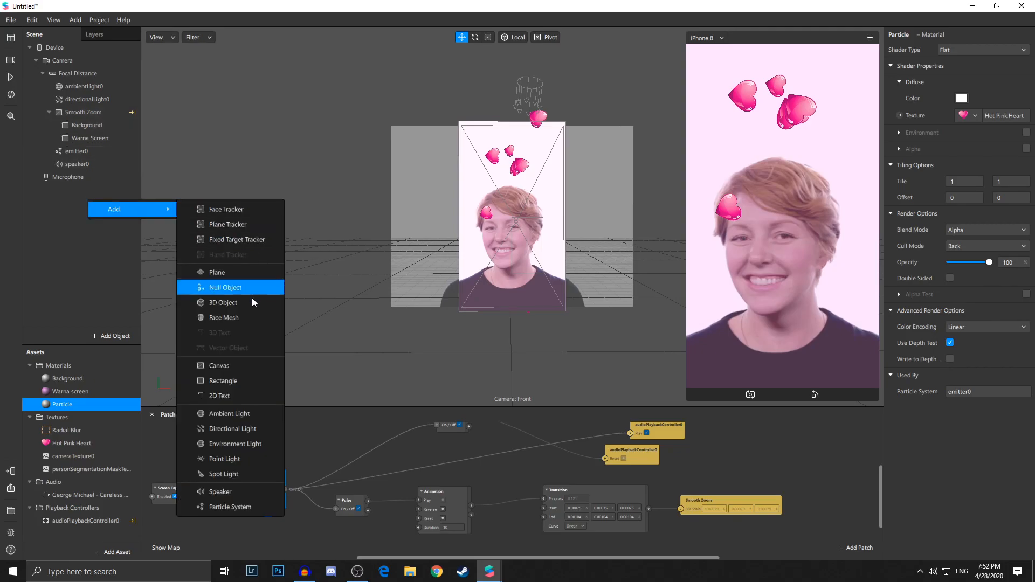
left_click(226, 377)
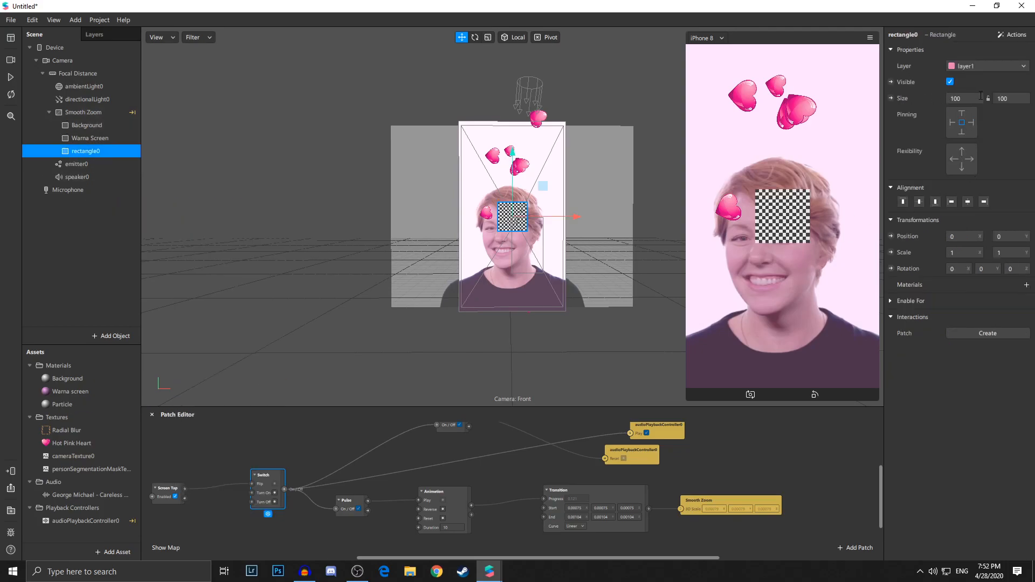
left_click(966, 115)
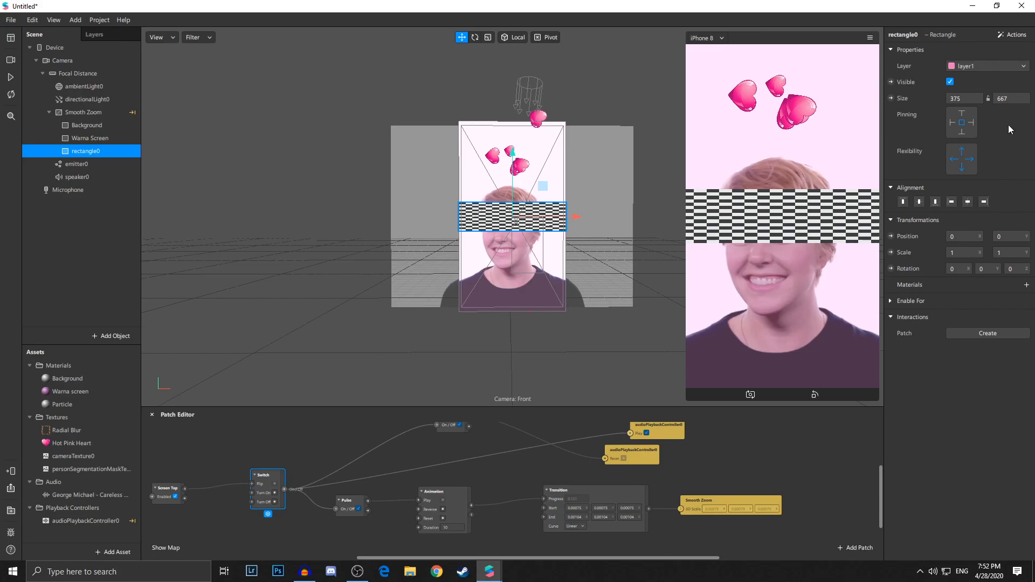
left_click(1011, 120)
Give the rectangle a new material with the Flat shader type and the Radial Blur texture.
left_click(1027, 286)
left_click(991, 351)
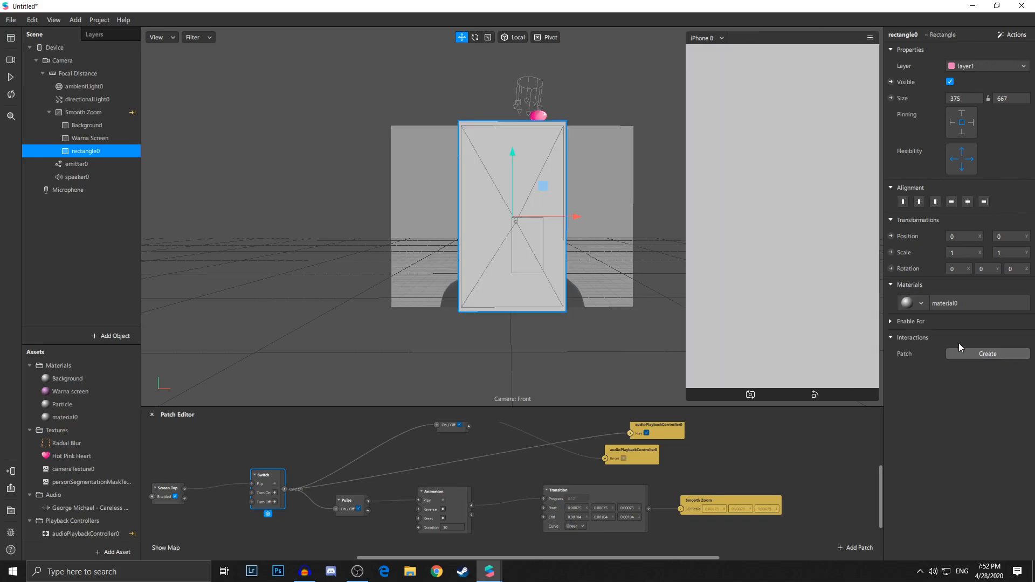
left_click(97, 417)
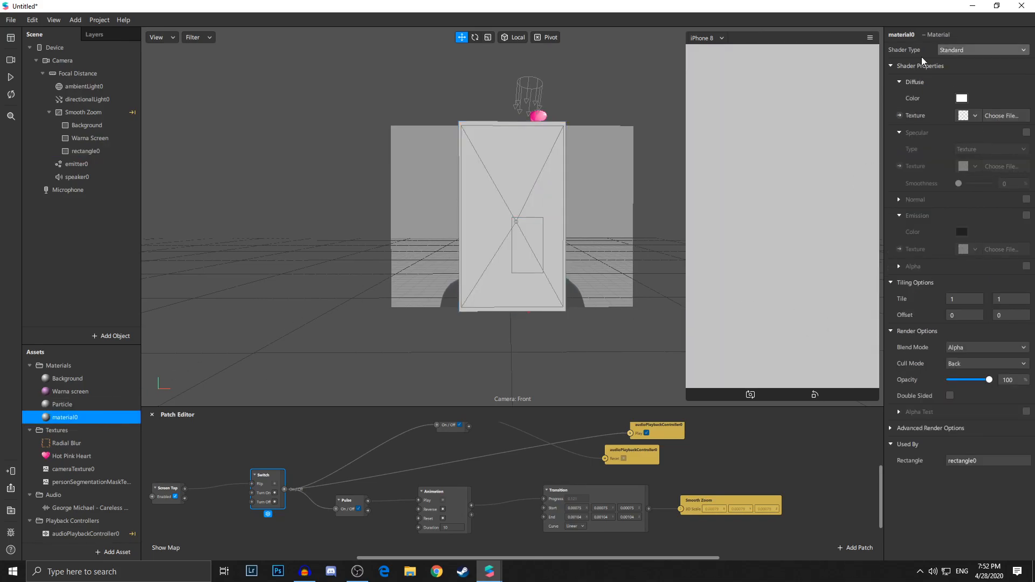
left_click(983, 50)
left_click(971, 52)
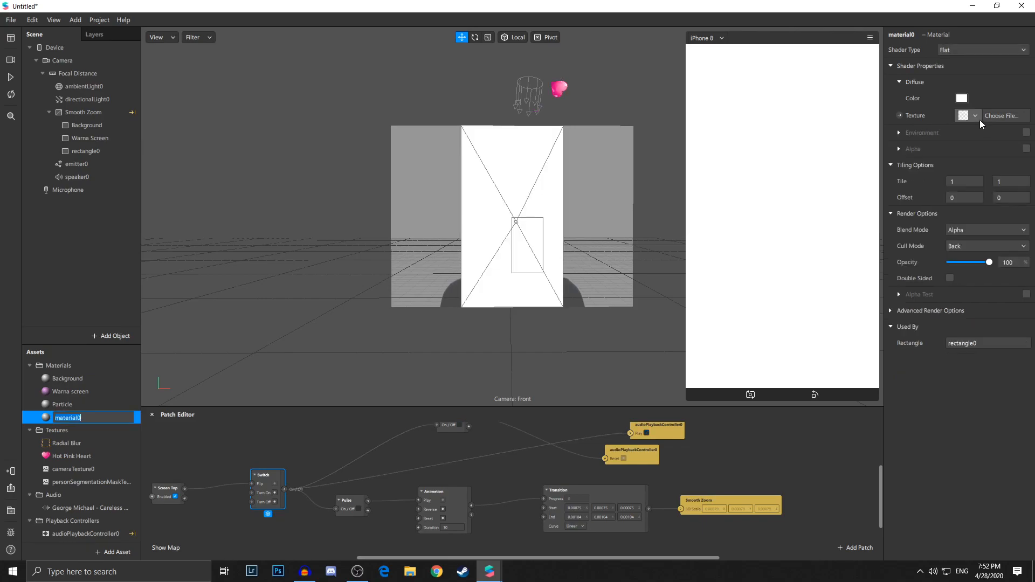
left_click(973, 116)
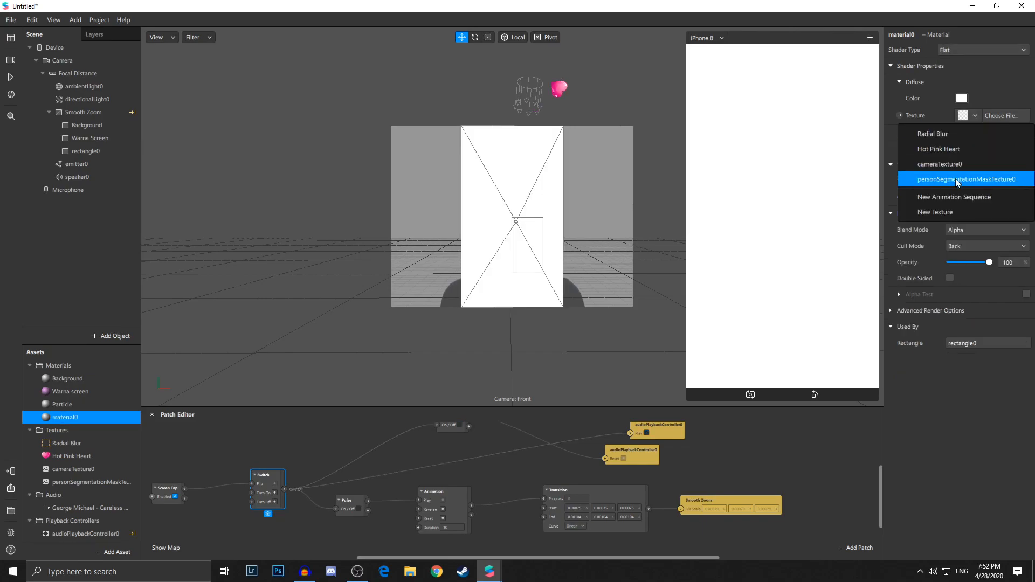
left_click(960, 135)
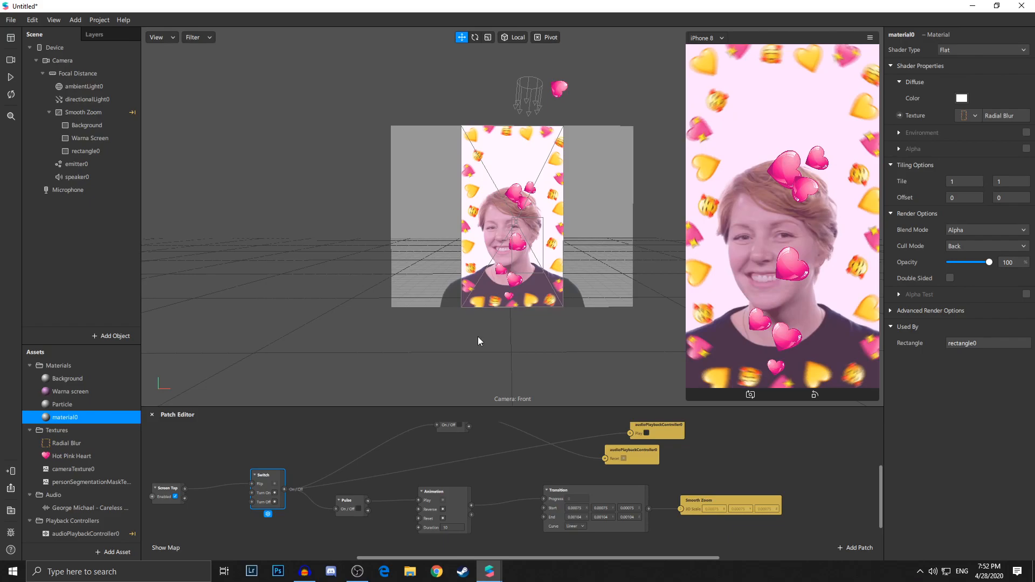
Play the preview to check the Radial Blur emoji frame around the person.
left_click(10, 77)
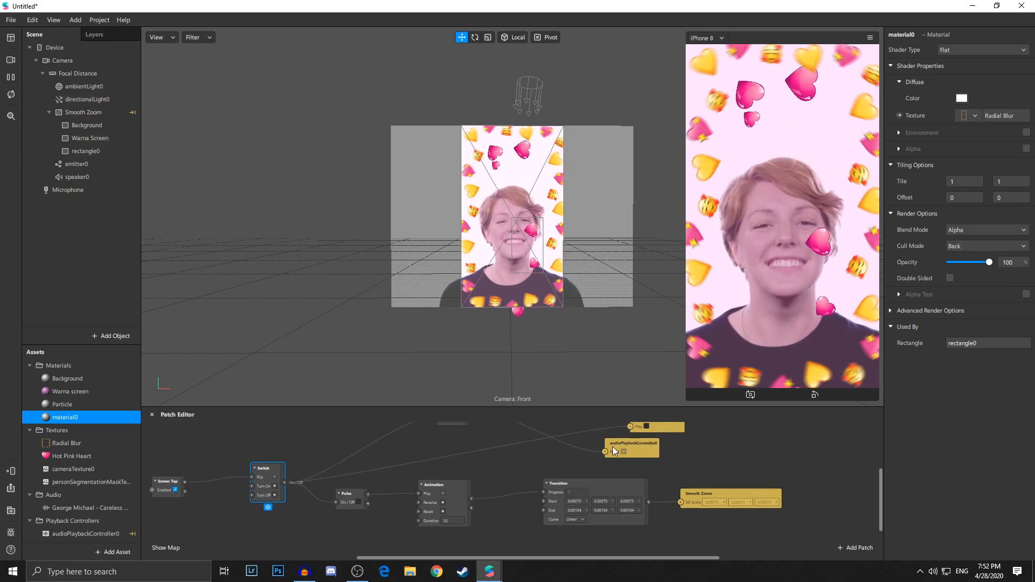
scroll(612, 444, "down", 2)
double_click(68, 417)
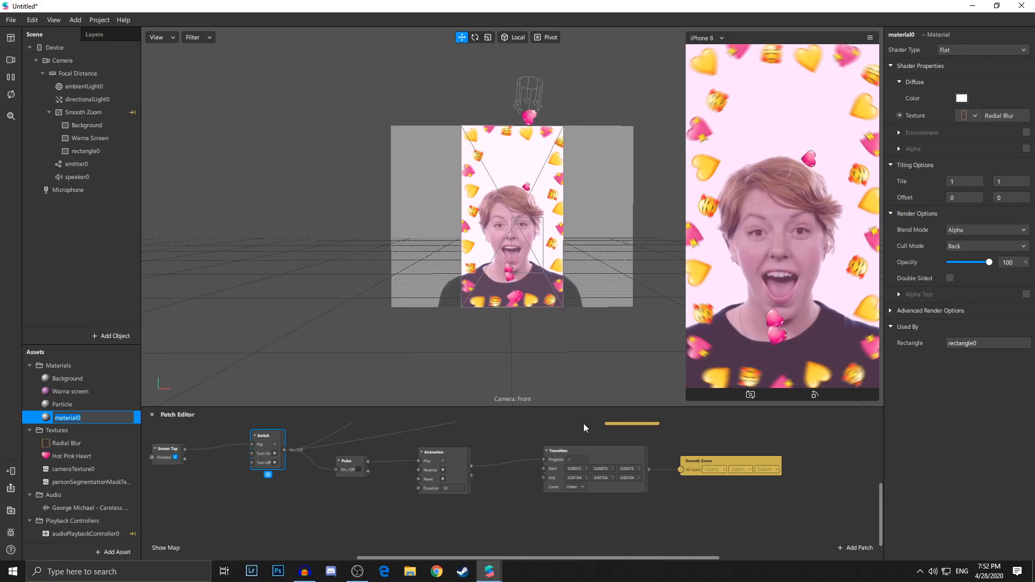
left_click(554, 454)
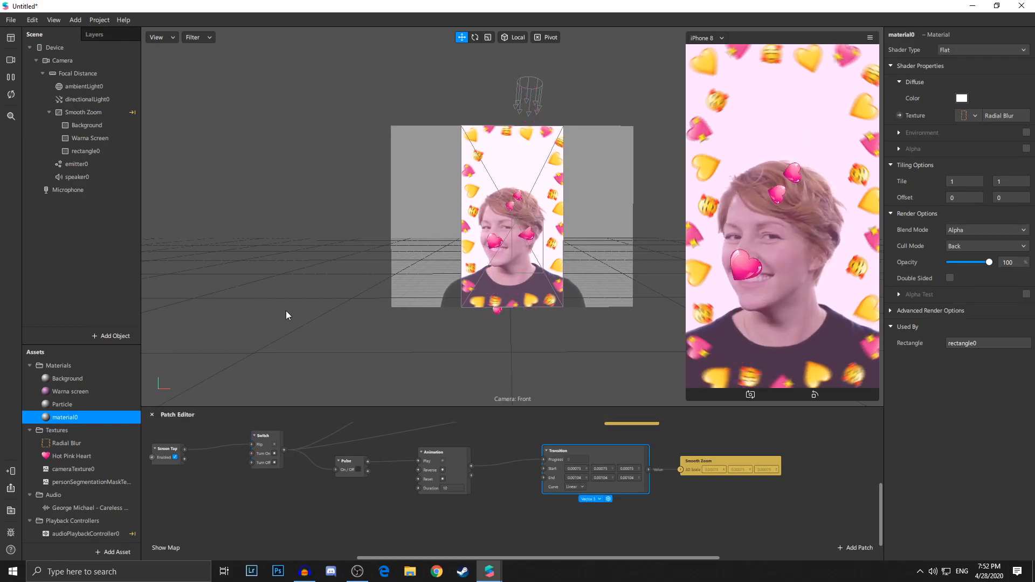
Rename the emoji frame rectangle in the scene as Radial Blur.
left_click(98, 152)
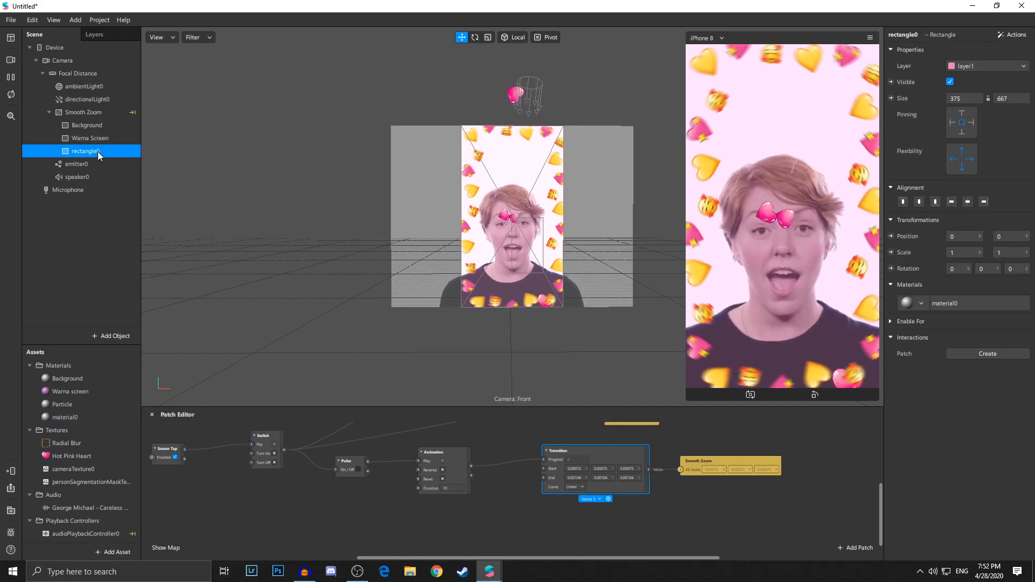
right_click(106, 152)
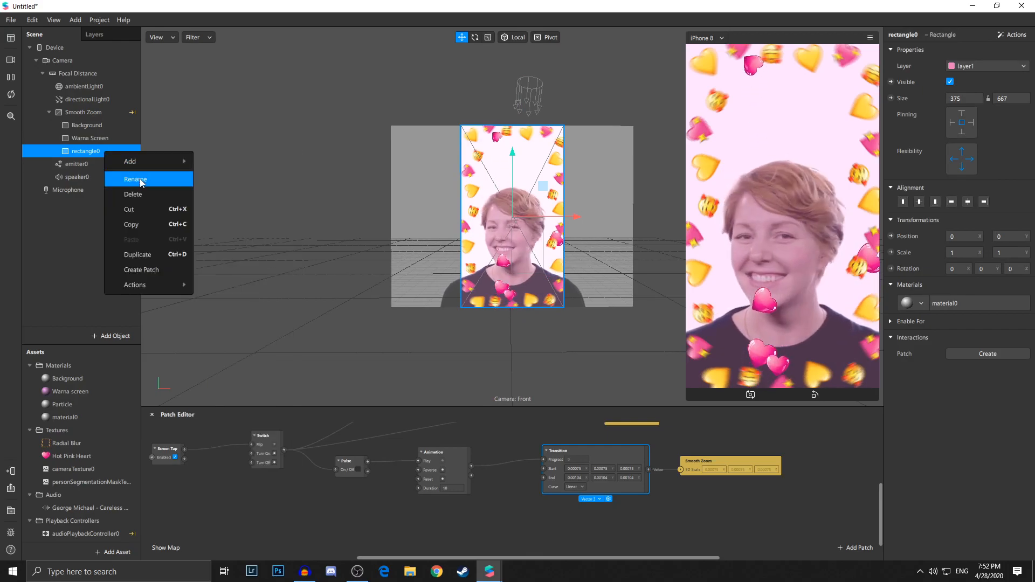
left_click(142, 184)
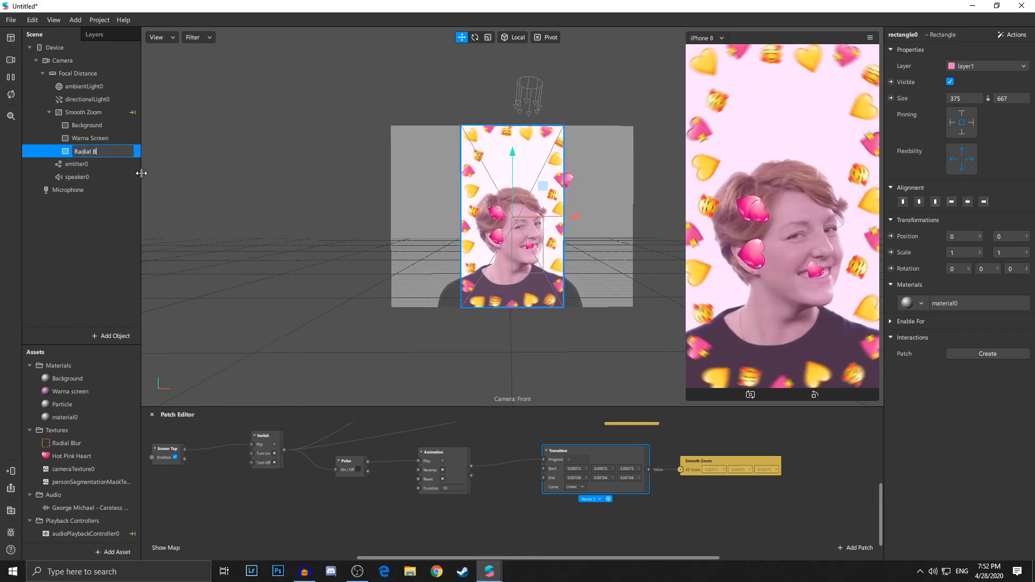
type("Radial Blur")
key("Return")
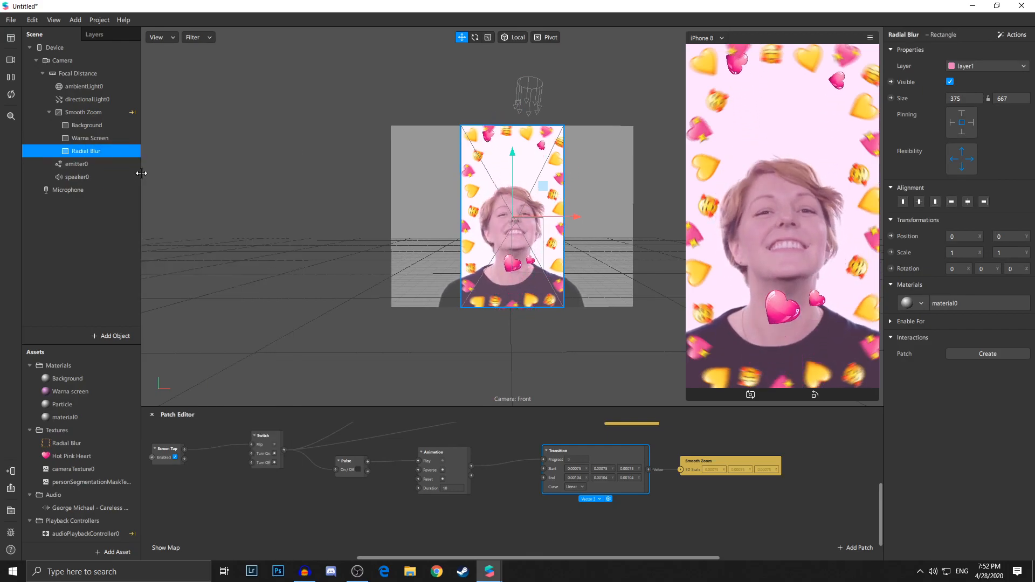
Compare the properties of the Radial Blur rectangle with those of its parent Smooth Zoom canvas.
left_click(105, 118)
left_click(111, 150)
left_click(111, 110)
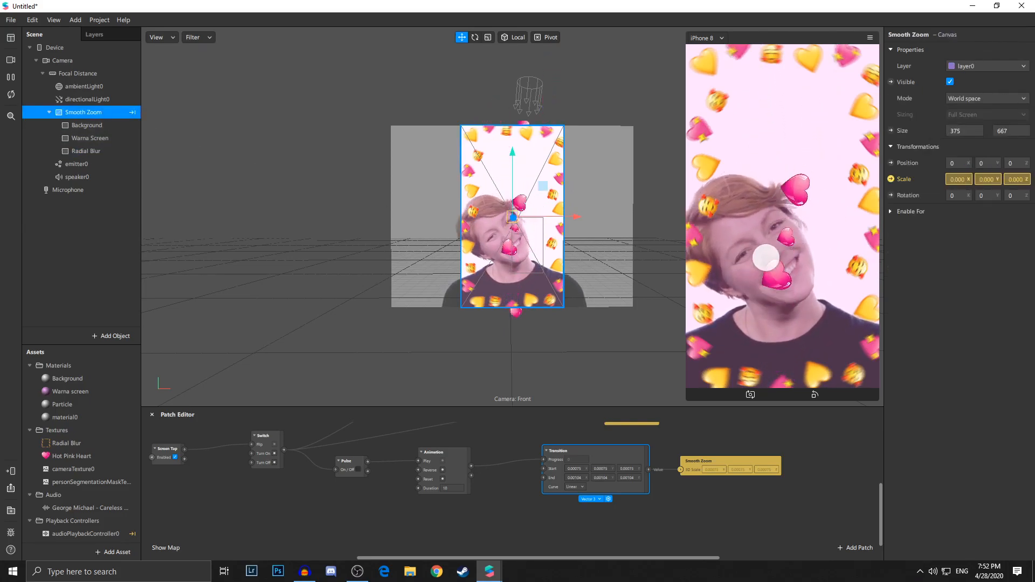
Add a new canvas to the scene and move the Radial Blur rectangle out of Smooth Zoom into it.
left_click(110, 151)
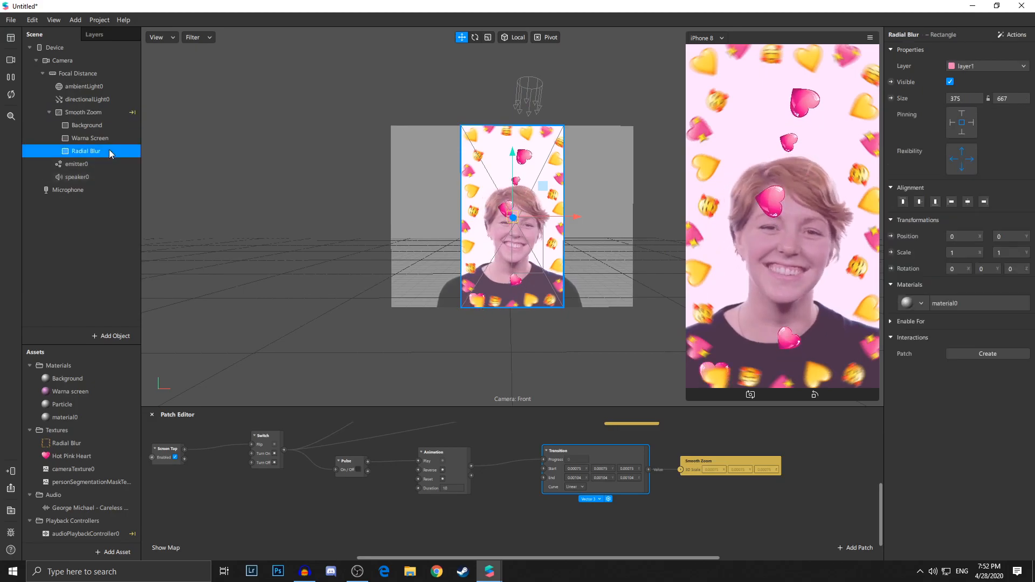
right_click(79, 238)
mouse_move(111, 255)
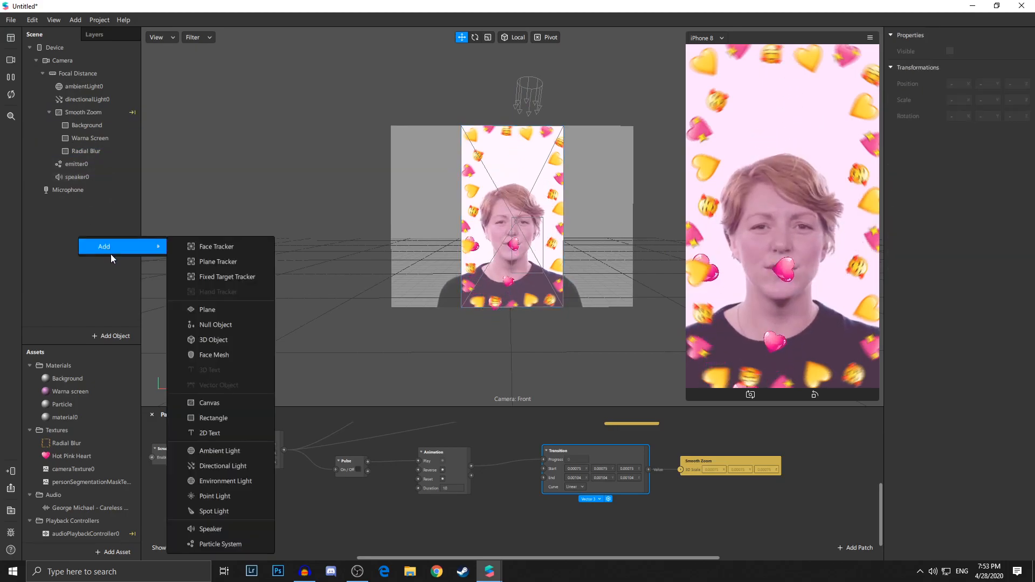
left_click(214, 404)
left_click_drag(102, 151, 104, 205)
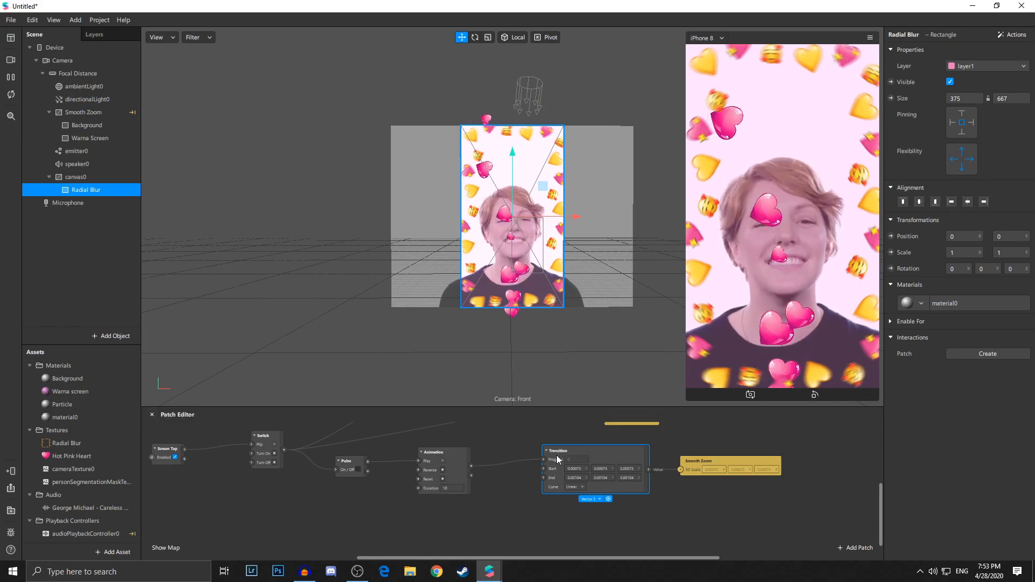
Duplicate the Transition patch that drives Smooth Zoom and place the copy below the original.
scroll(541, 531, "up", 1)
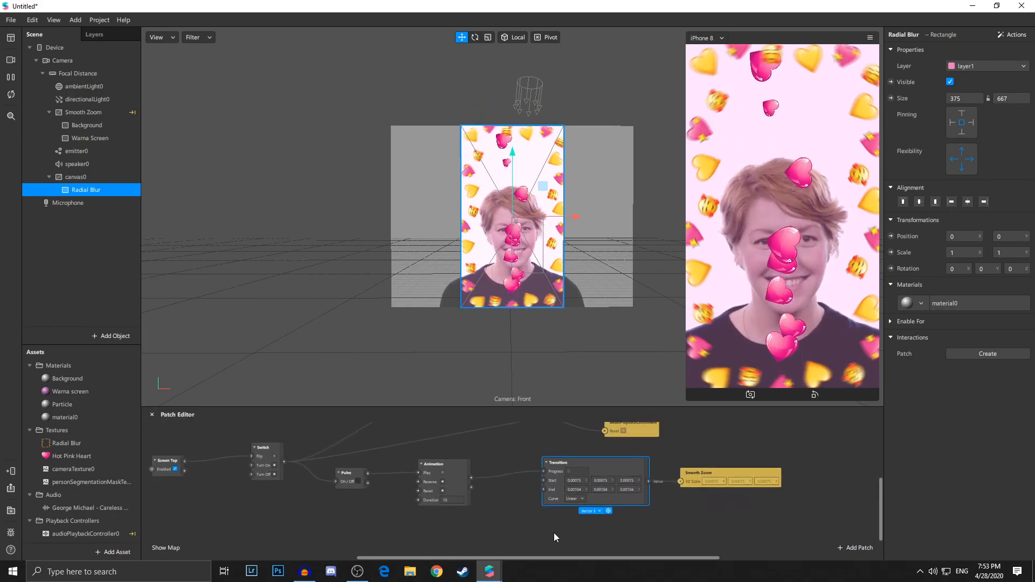
key("ctrl+d")
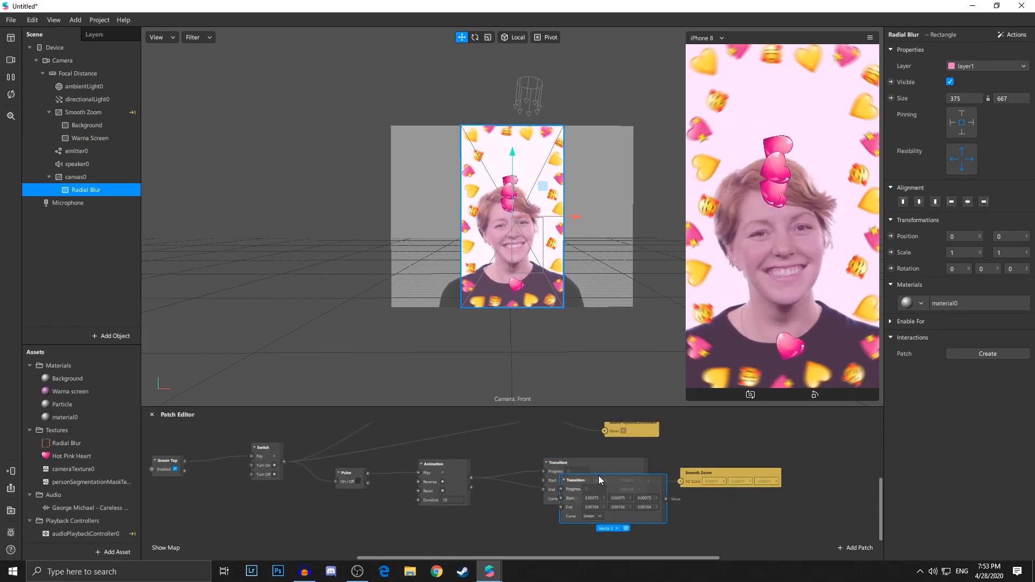
left_click_drag(600, 480, 576, 513)
Set the new canvas to World space and create its scale patch beside the duplicated Transition.
left_click(89, 177)
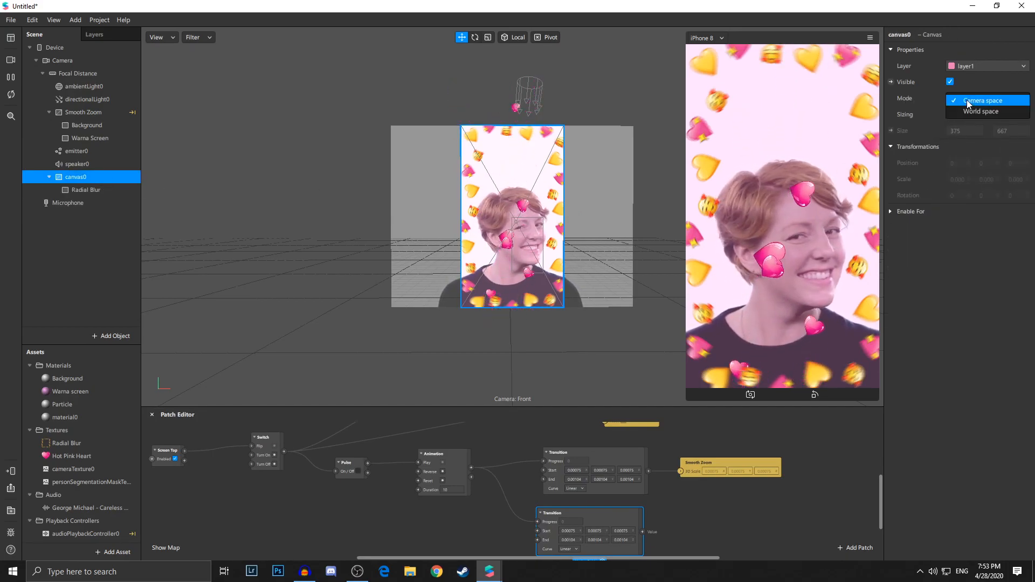
left_click(969, 112)
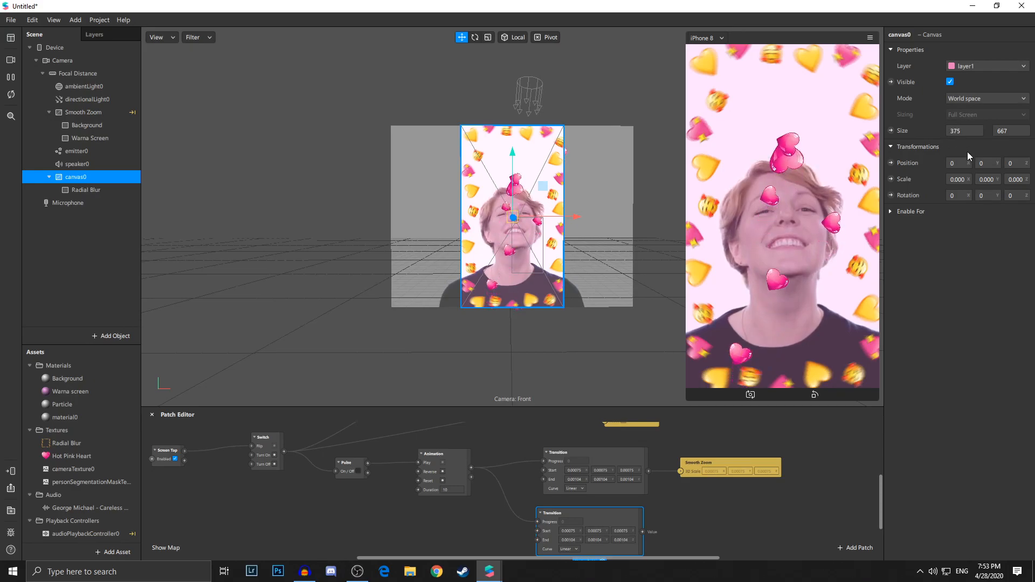
left_click(890, 180)
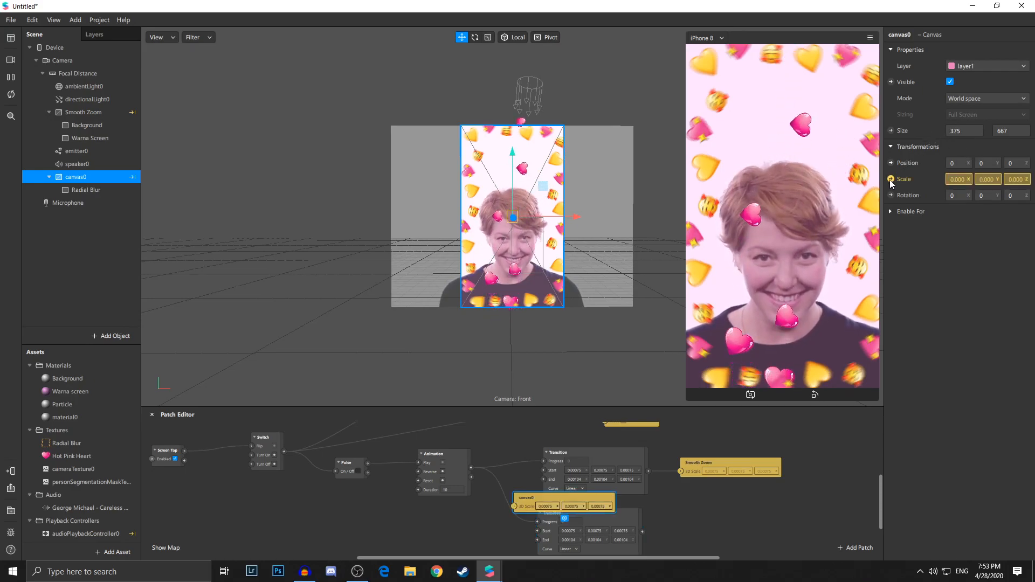
left_click_drag(584, 490, 799, 510)
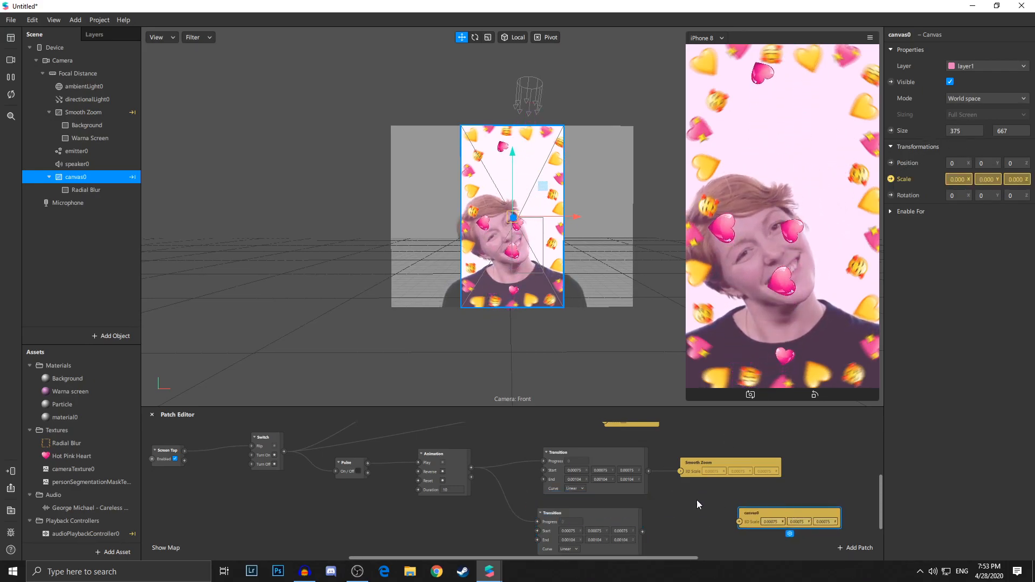
Copy the duplicated Transition's Start value 0.00075 into all three of its End values.
scroll(697, 500, "down", 1)
scroll(601, 527, "up", 2)
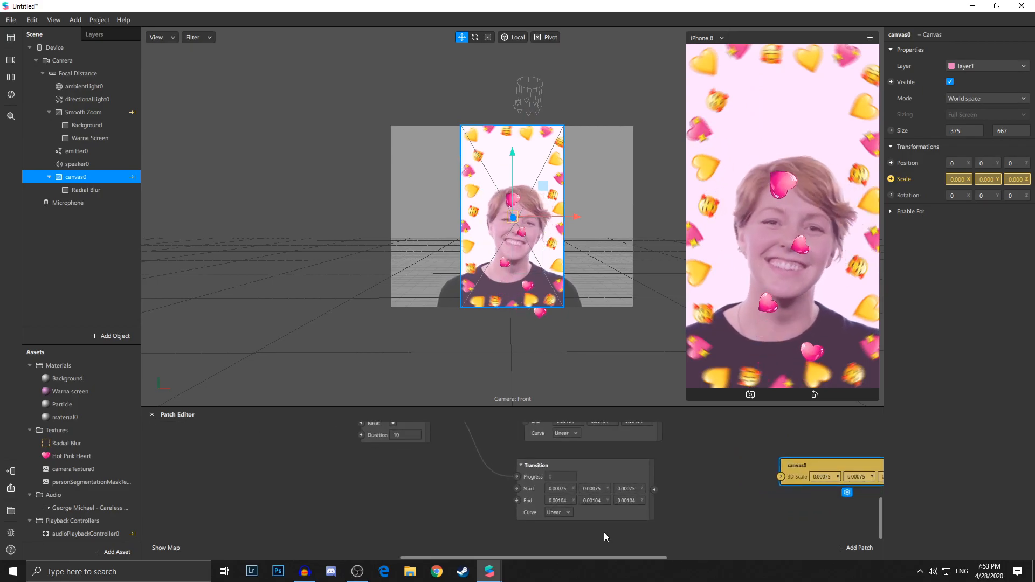
left_click(562, 501)
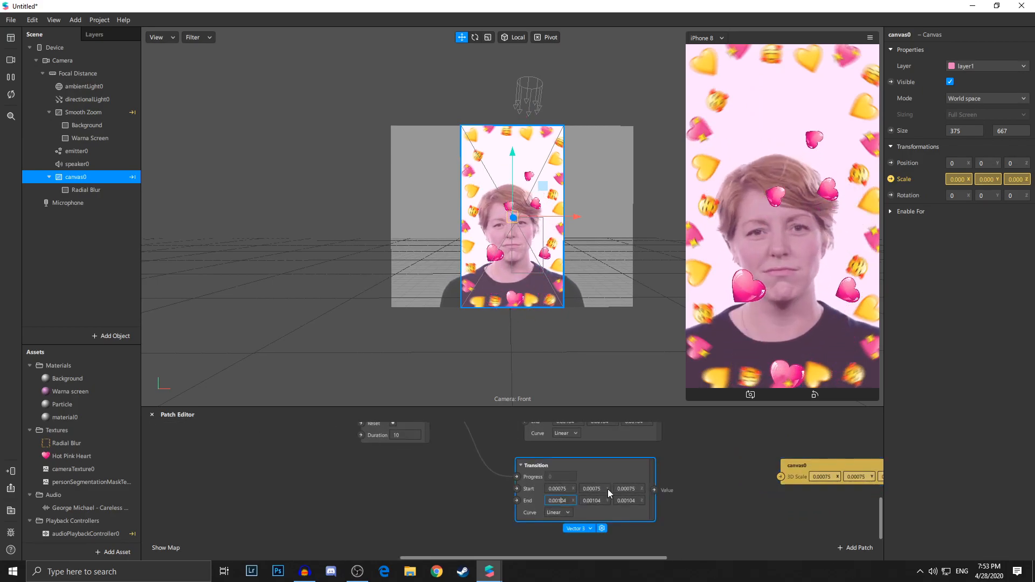
left_click(558, 488)
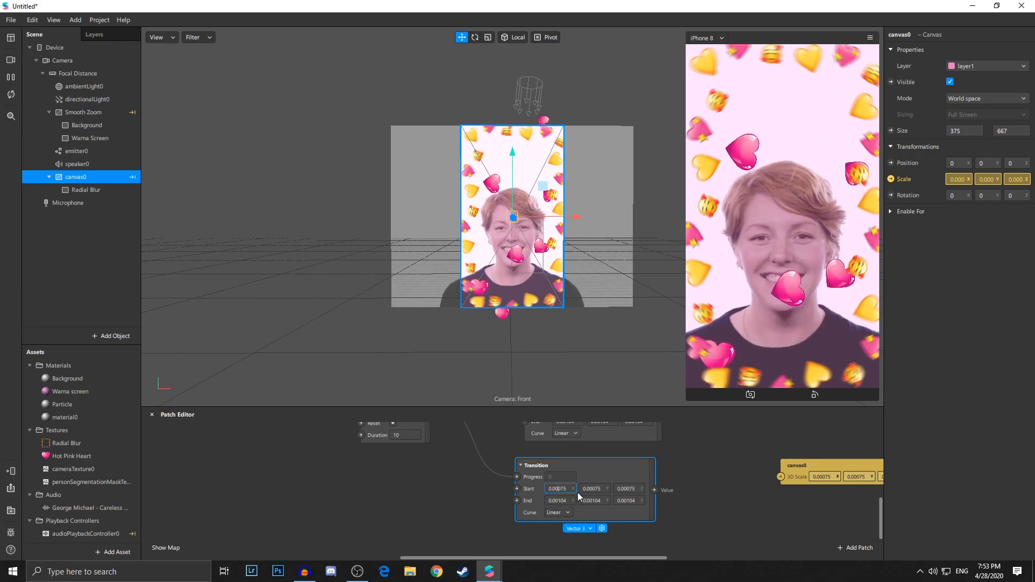
key("ctrl+c")
double_click(557, 500)
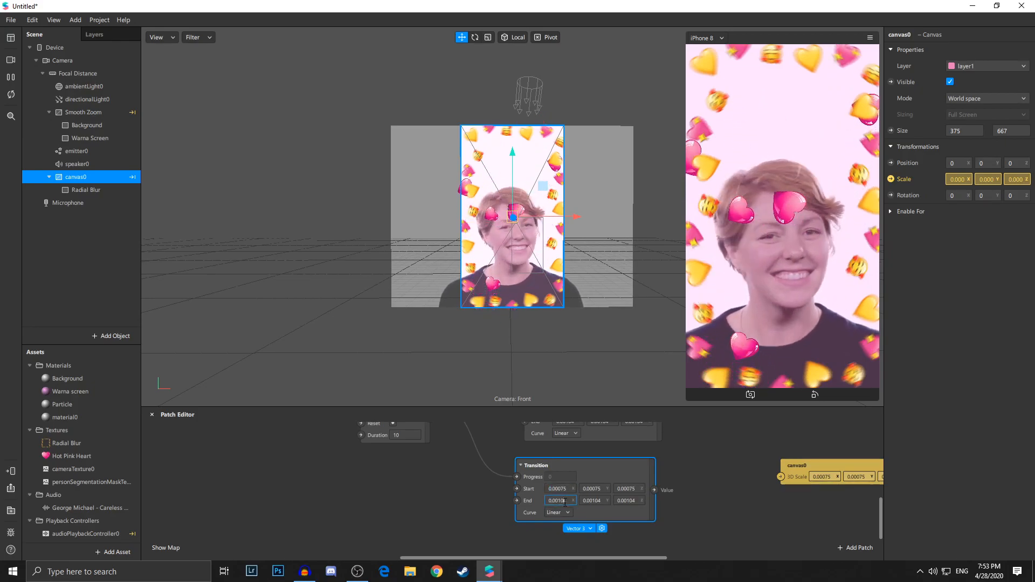
key("ctrl+v")
double_click(593, 500)
key("ctrl+v")
left_click(630, 500)
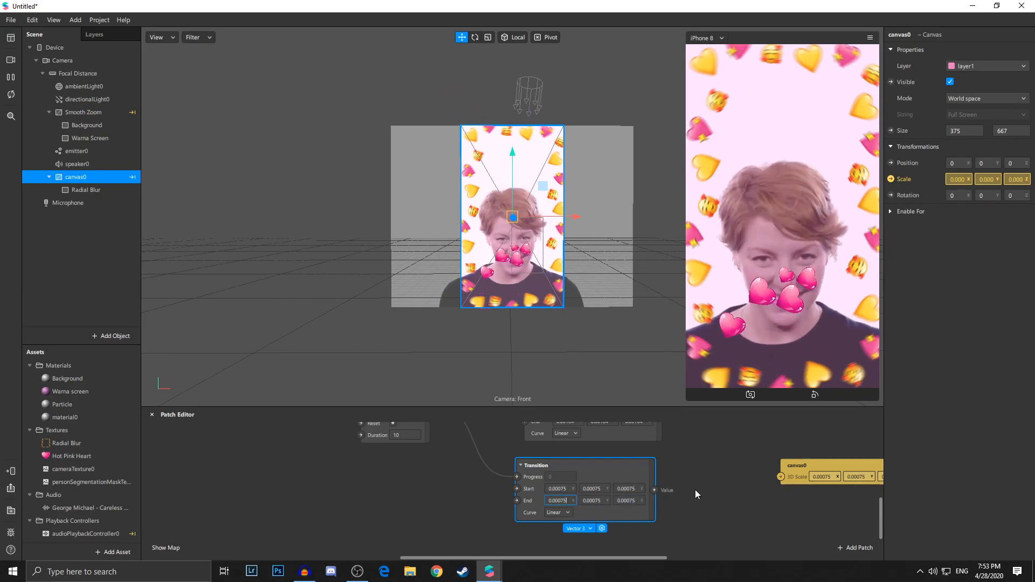
Change the duplicated Transition's End values to 0.0008 on all three axes.
type("80")
key("Tab")
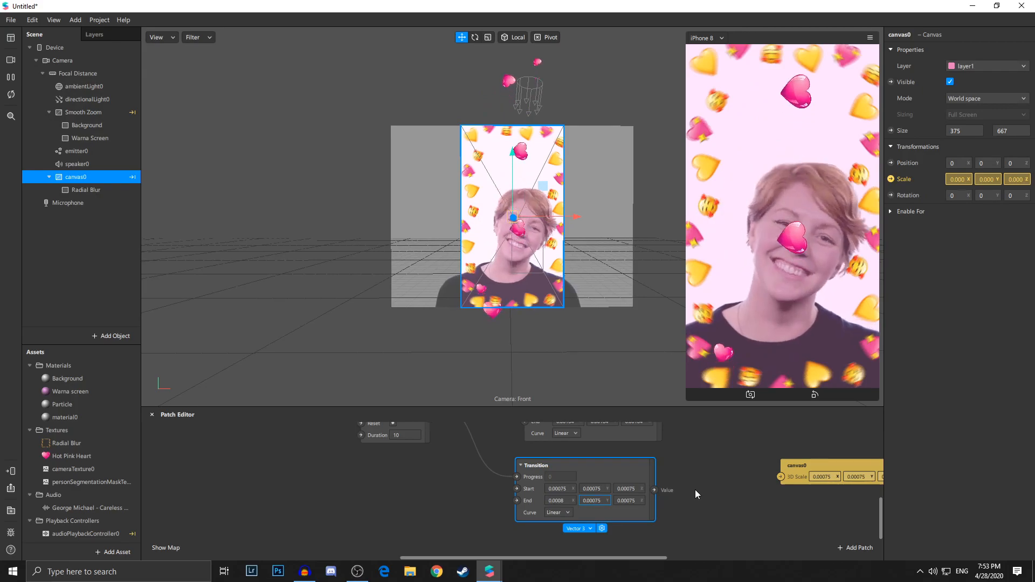
key("BackSpace")
key("BackSpace")
type("8")
key("Tab")
key("BackSpace")
key("BackSpace")
type("8")
key("Return")
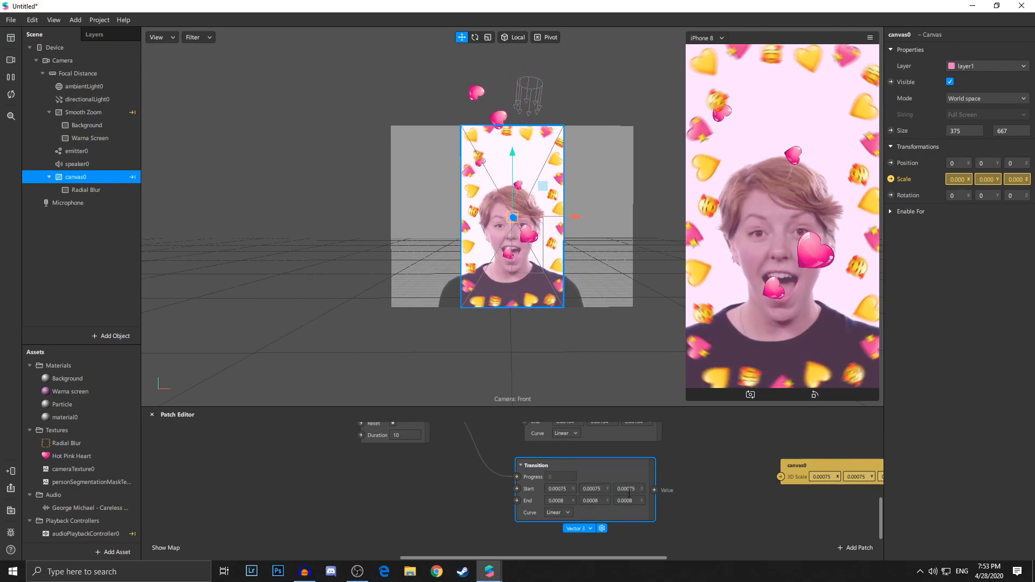
Connect the duplicated Transition's value output to the canvas0 3D Scale patch and restart the preview.
left_click_drag(785, 481, 683, 487)
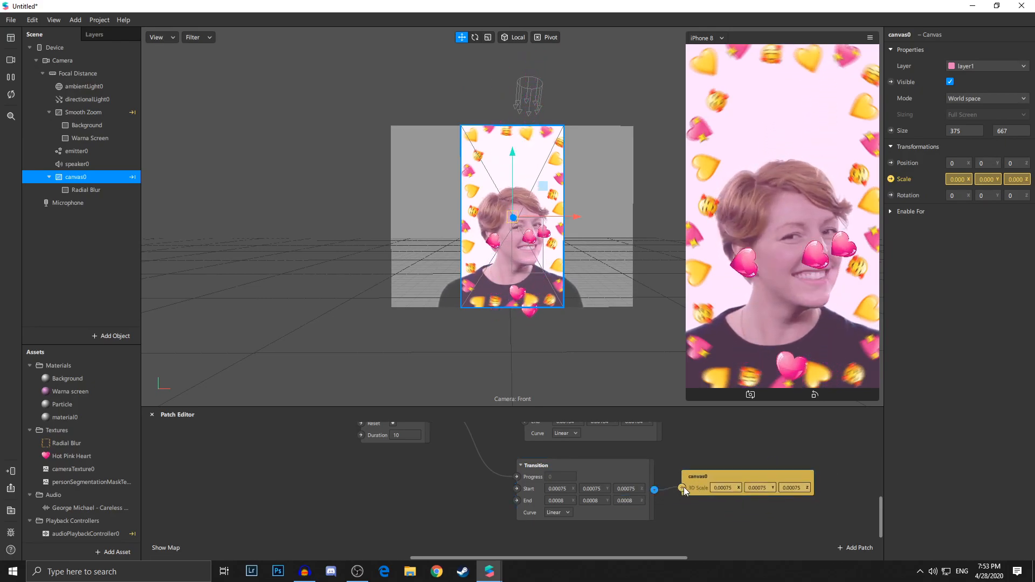
left_click(14, 90)
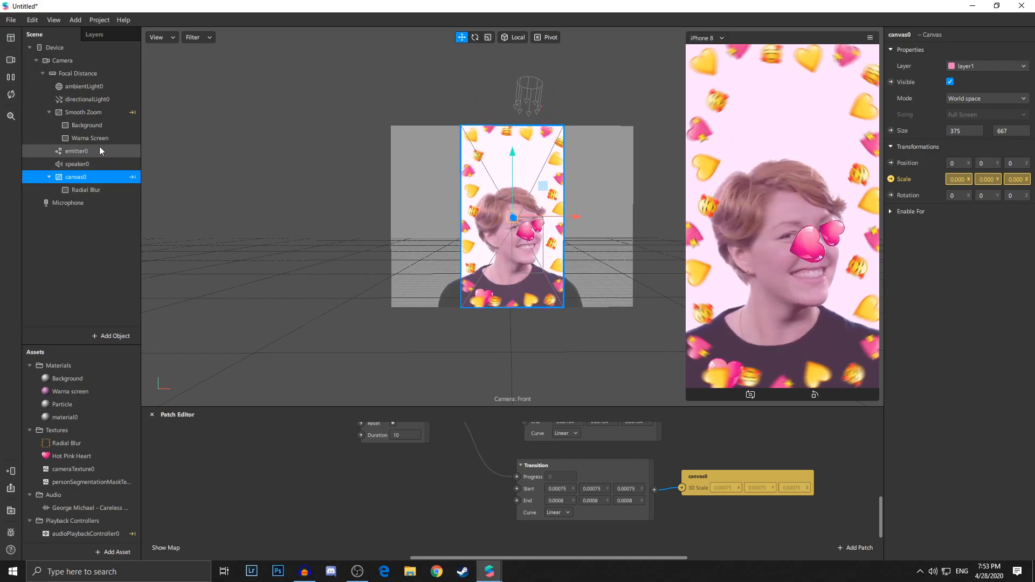
Make the speaker inaudible, trigger the effect in the preview to check the frame's zoom, and pause it.
left_click(89, 164)
left_click(951, 81)
left_click(827, 307)
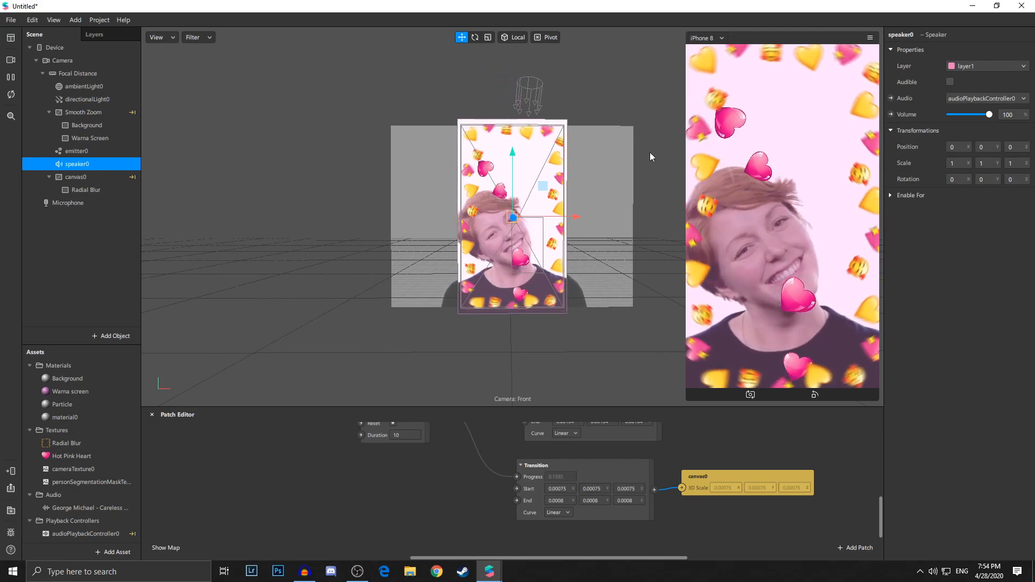
left_click(11, 78)
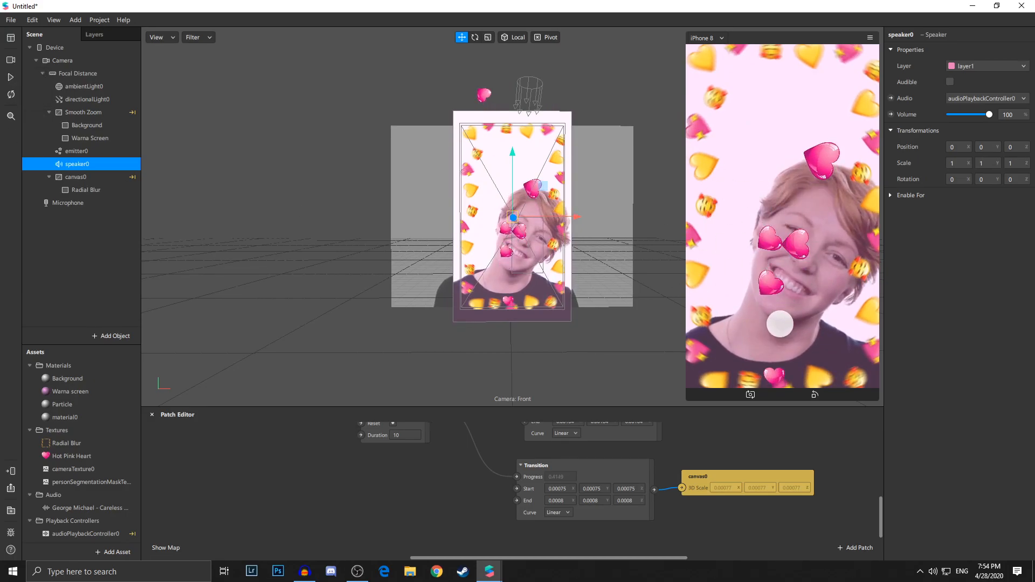
Set the duplicated Transition's curve to Bounce In-Out.
left_click(559, 491)
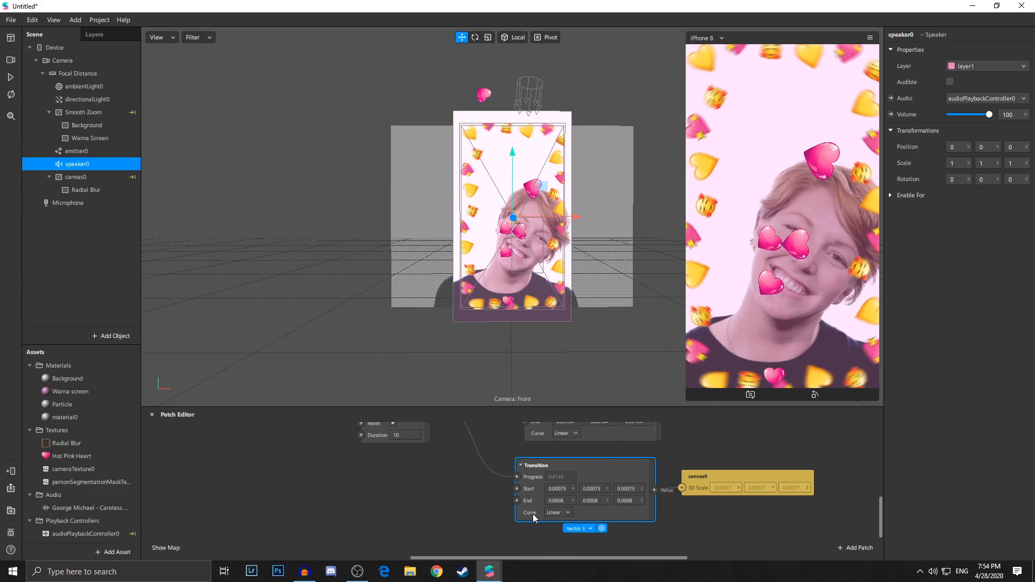
left_click(556, 512)
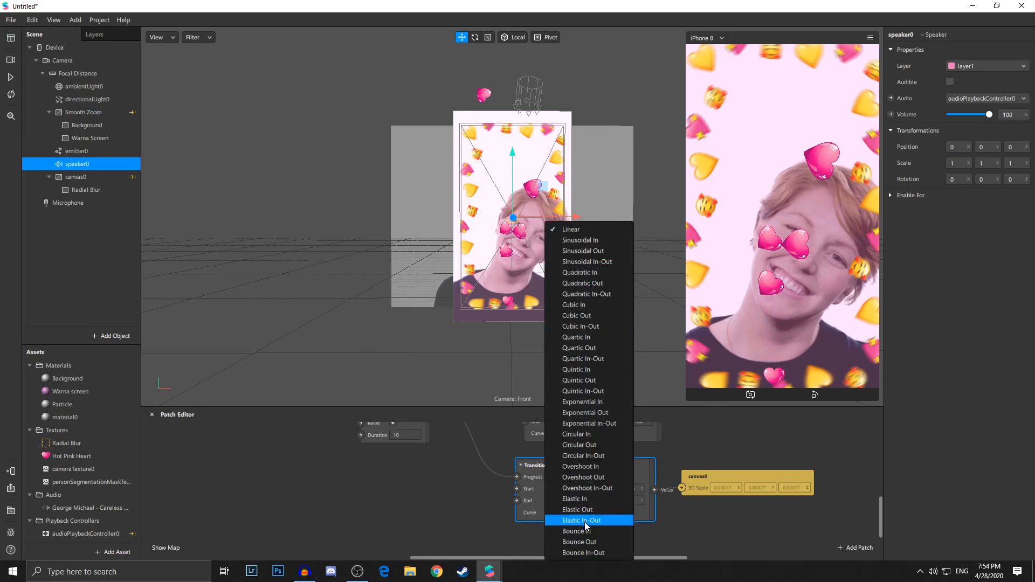
left_click(593, 553)
left_click(556, 514)
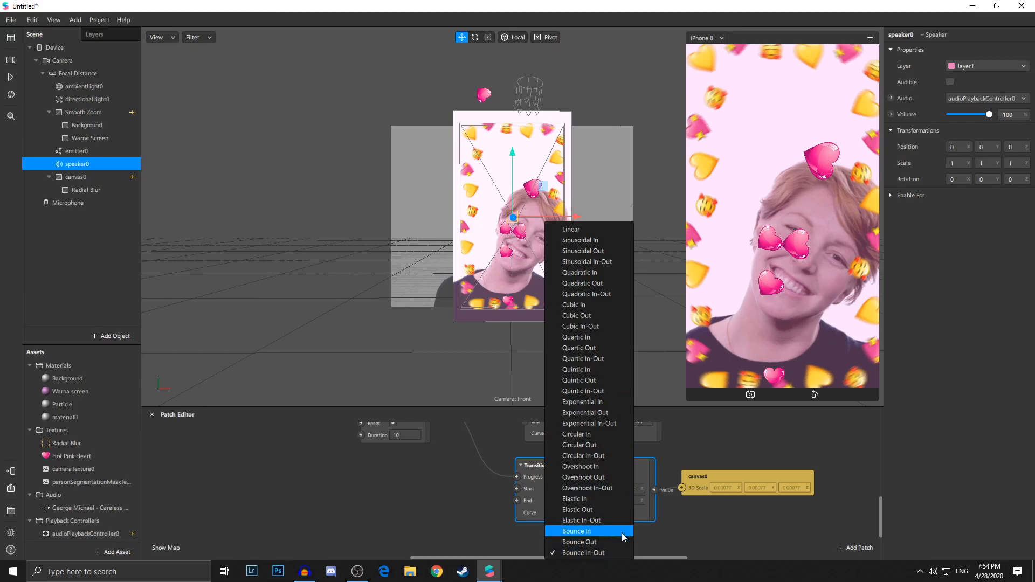
left_click(644, 518)
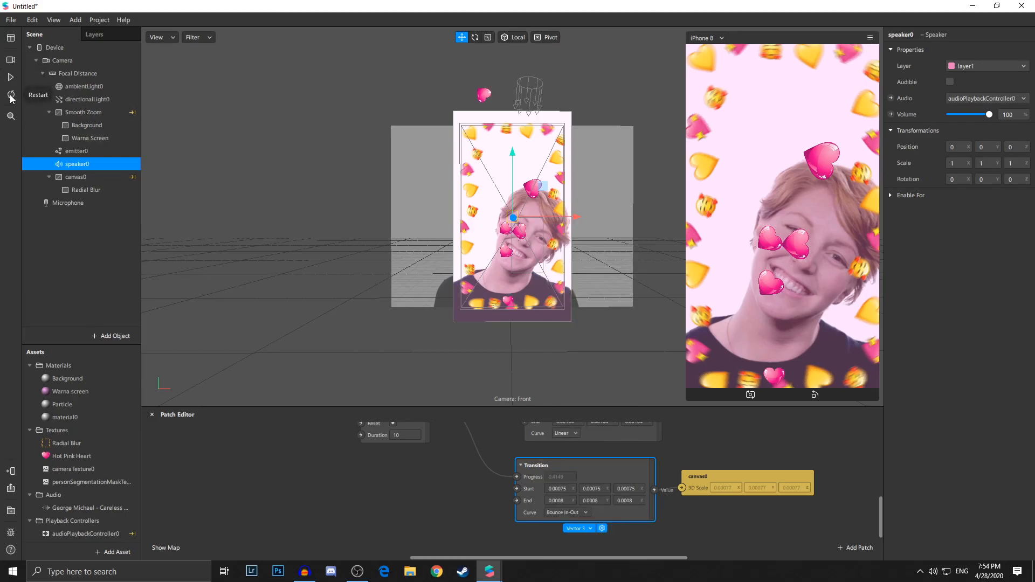
Play and restart the preview to check the bouncing emoji frame, and pause it.
left_click(10, 77)
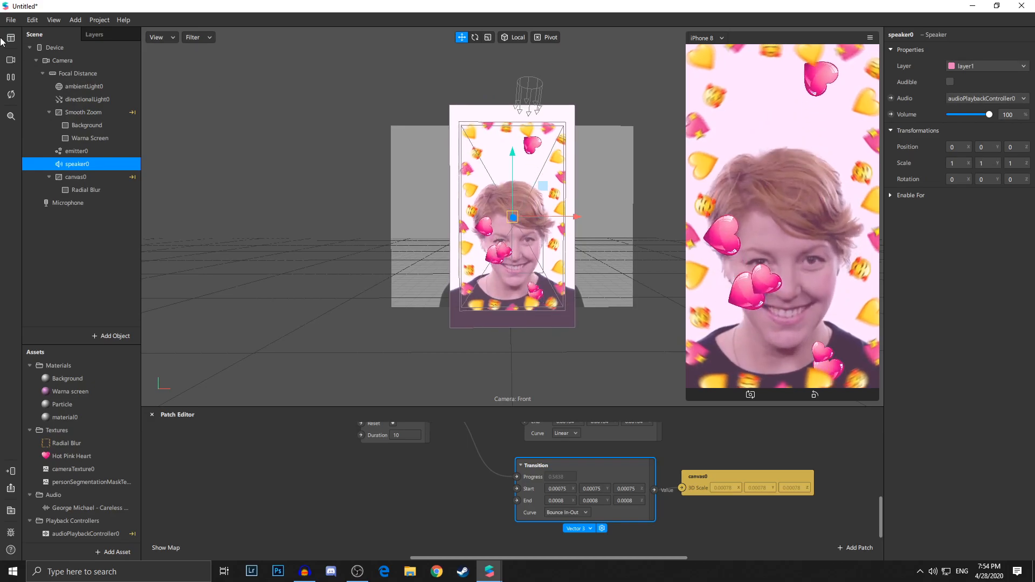
left_click(10, 94)
left_click(12, 77)
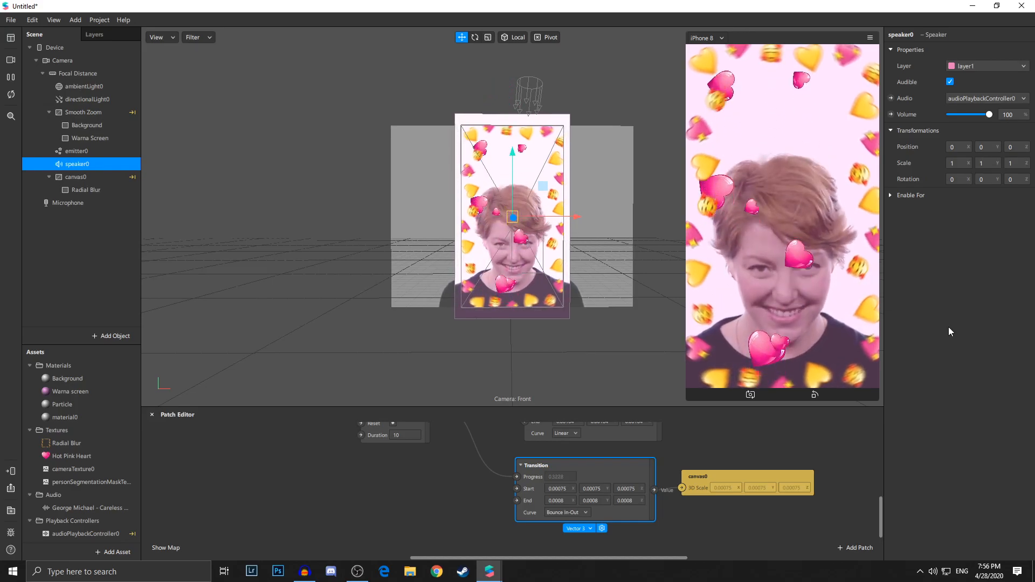
left_click(18, 81)
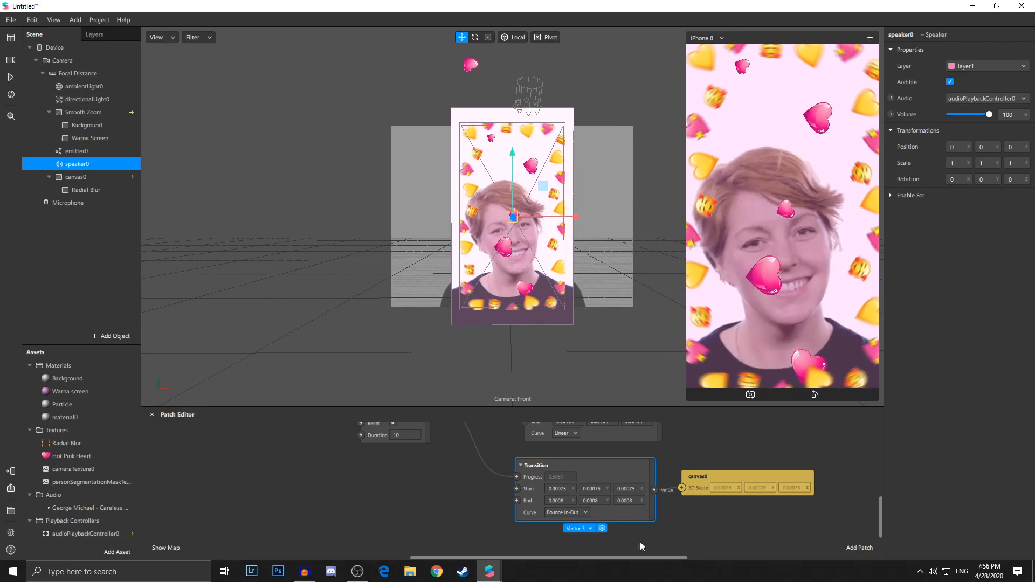
Create visibility patches for the Background and Warna Screen rectangles together.
scroll(568, 531, "up", 2)
scroll(522, 458, "up", 1)
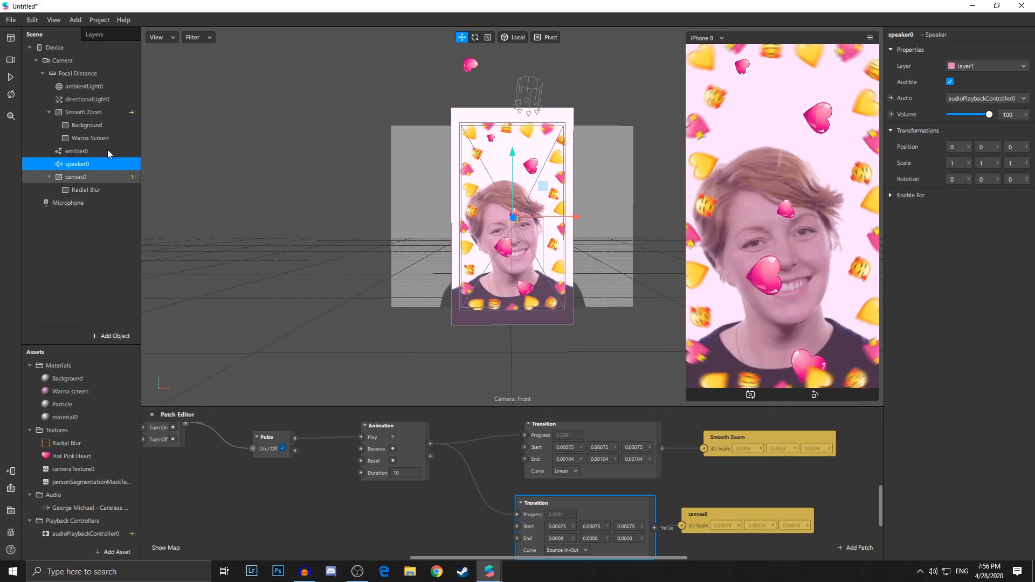
left_click(102, 124)
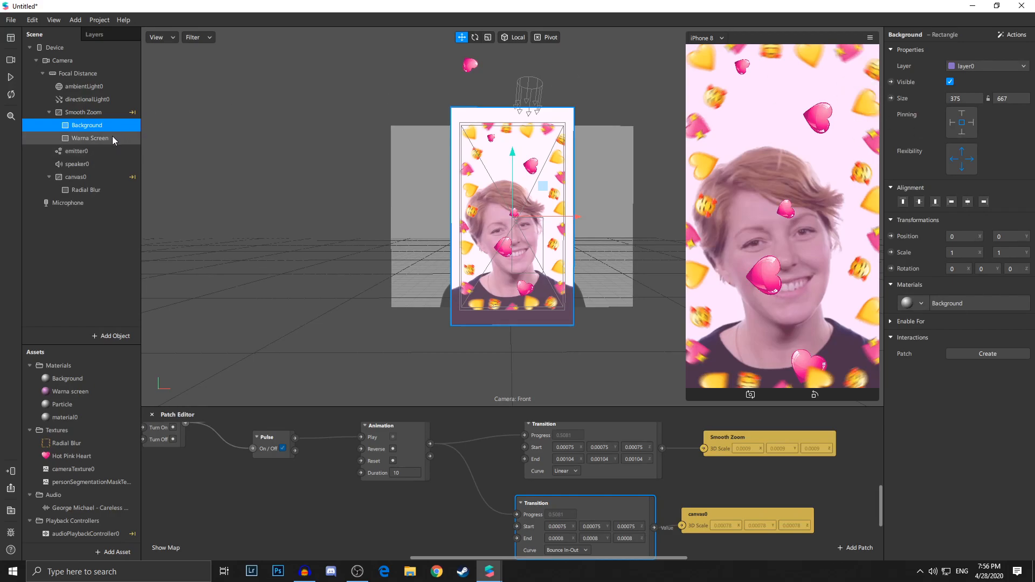
left_click(112, 136, "ctrl")
left_click(108, 150, "ctrl")
left_click(111, 129)
left_click(111, 137, "ctrl")
left_click(891, 82)
Stack the Background and Warna Screen visibility patches in free space beside the duplicated Transition.
left_click_drag(539, 499, 351, 537)
scroll(520, 428, "down", 2)
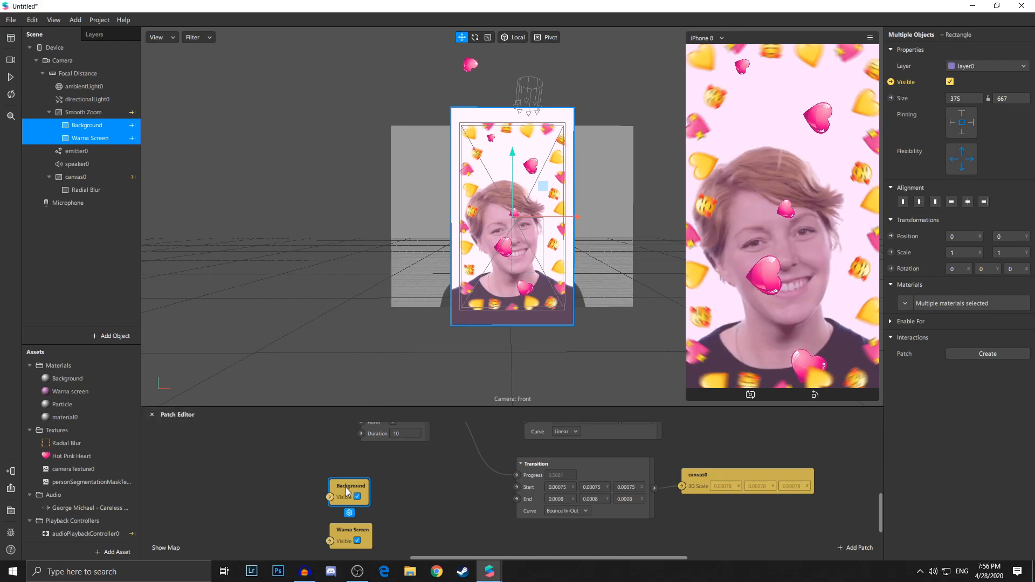
left_click_drag(348, 486, 401, 484)
left_click_drag(356, 529, 455, 534)
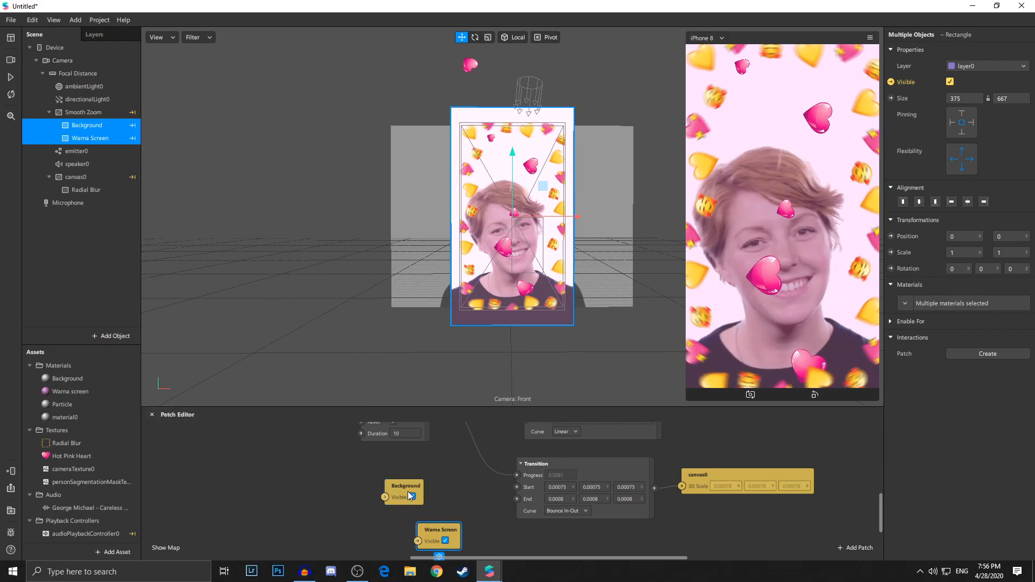
left_click_drag(407, 490, 440, 490)
Create visibility patches for emitter0 and canvas0, placing the emitter's with the Background and Warna Screen patches.
left_click(95, 152)
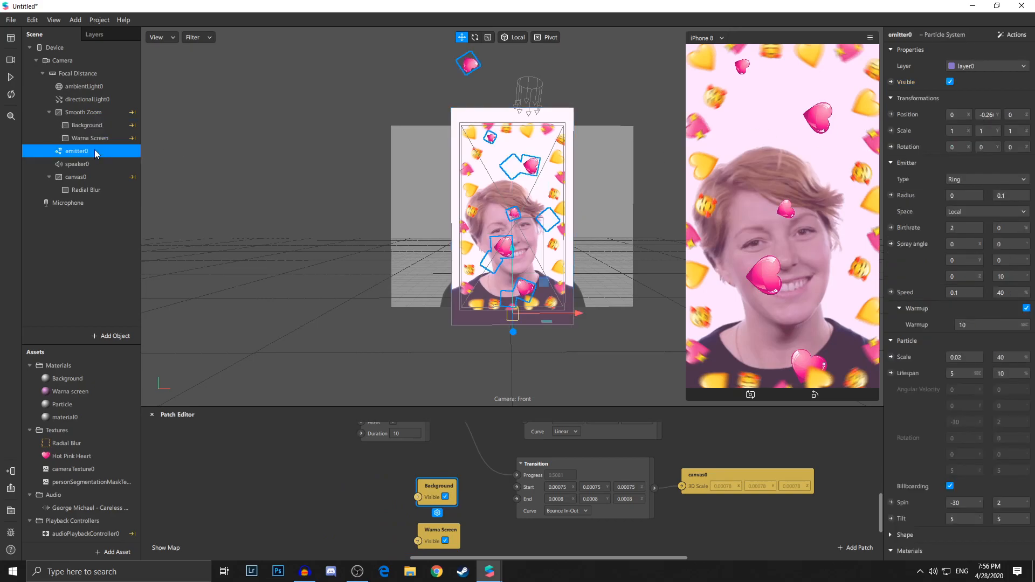
left_click(891, 82)
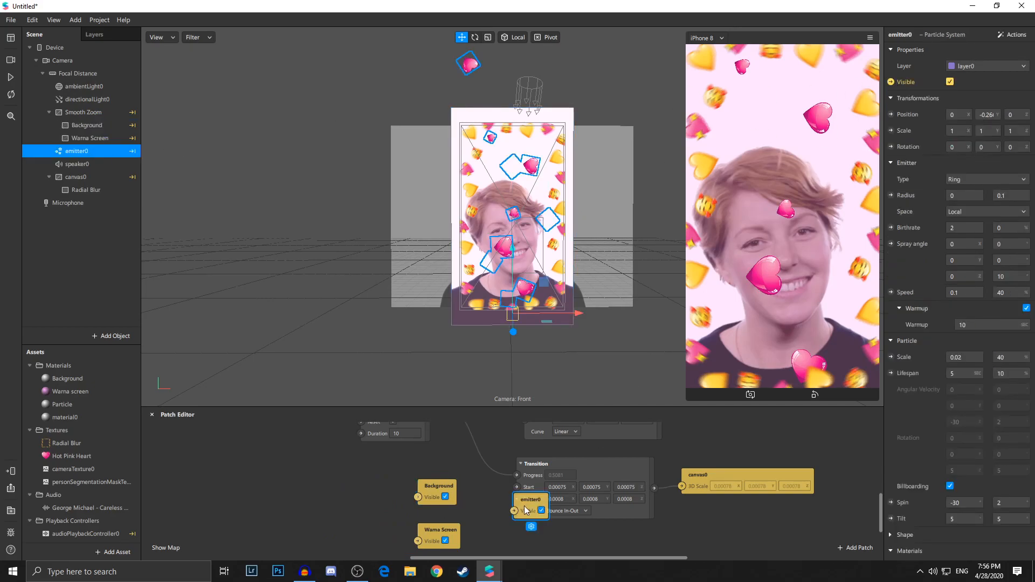
left_click_drag(527, 510, 419, 519)
left_click(116, 179)
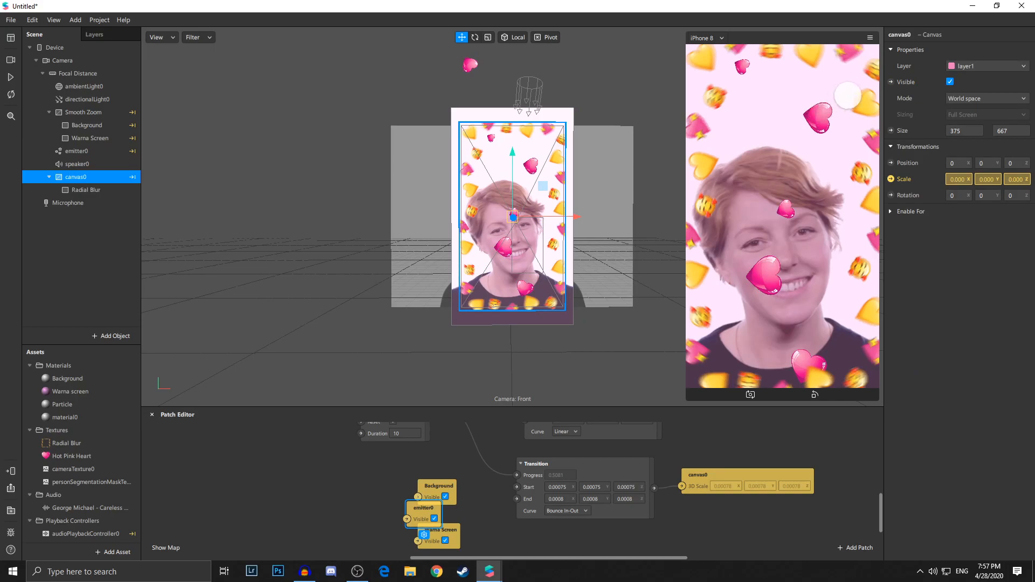
left_click(892, 82)
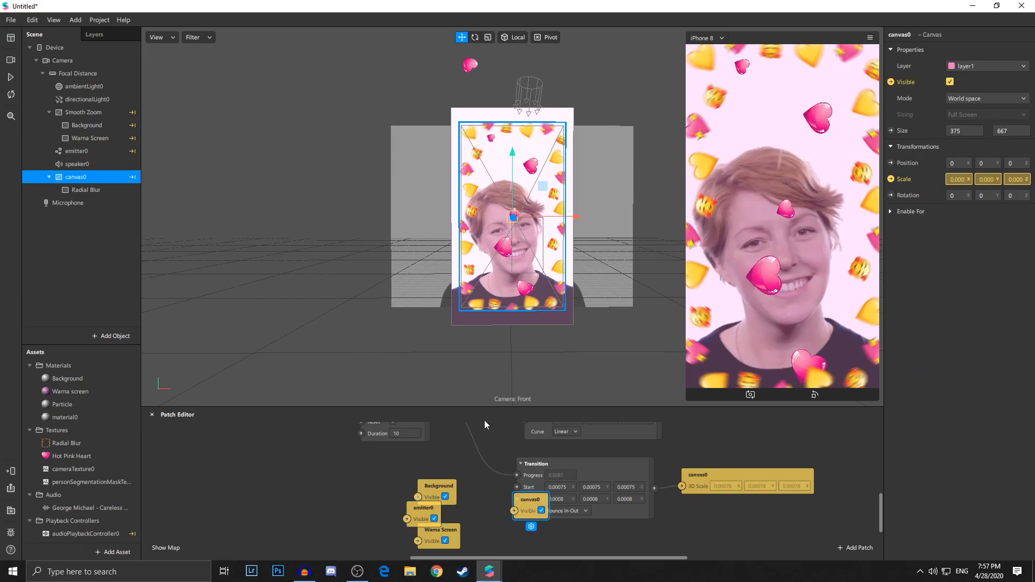
Create a visibility patch for the Radial Blur rectangle and spread out the stacked visibility patches beside the lower Transition.
left_click(112, 189)
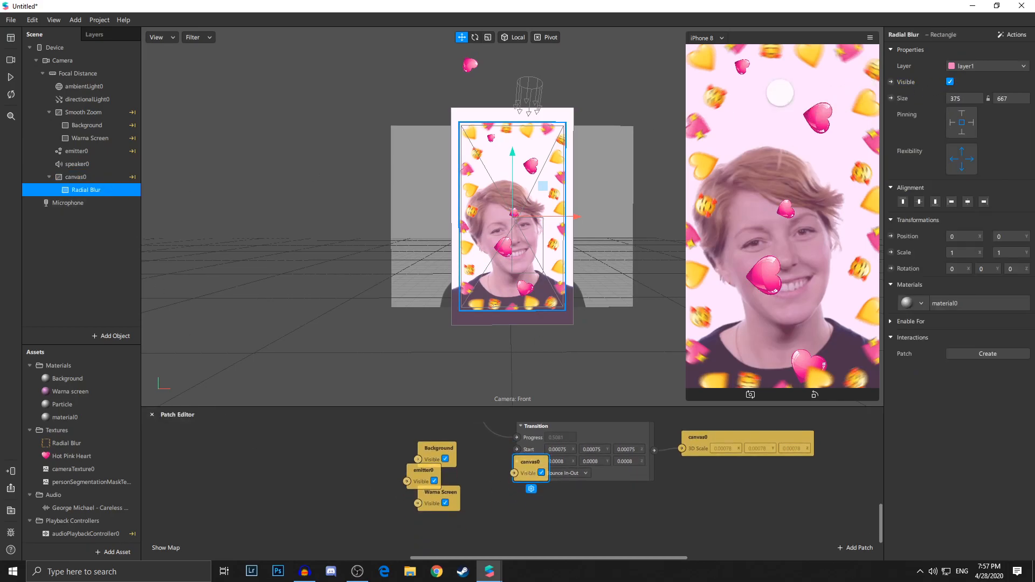
left_click(891, 82)
left_click_drag(534, 496, 460, 534)
left_click_drag(531, 462, 489, 493)
left_click_drag(438, 448, 460, 426)
left_click_drag(424, 471, 464, 506)
Connect the Switch output to the Background, emitter0, Warna Screen, canvas0 and Radial Blur visibility patches.
scroll(460, 493, "up", 2)
scroll(460, 494, "left", 3)
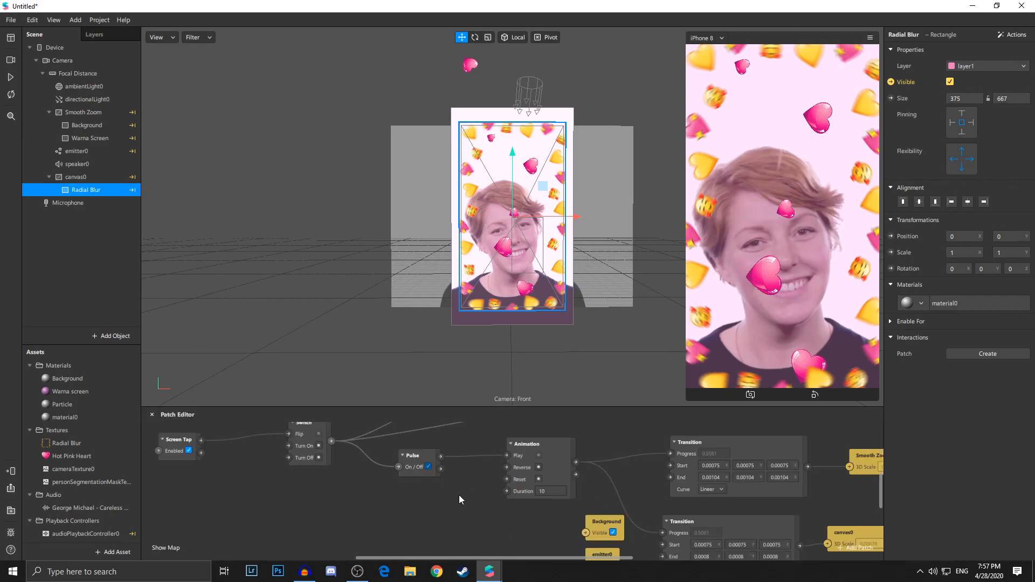
scroll(485, 504, "down", 1)
scroll(525, 520, "up", 2)
scroll(329, 504, "down", 3)
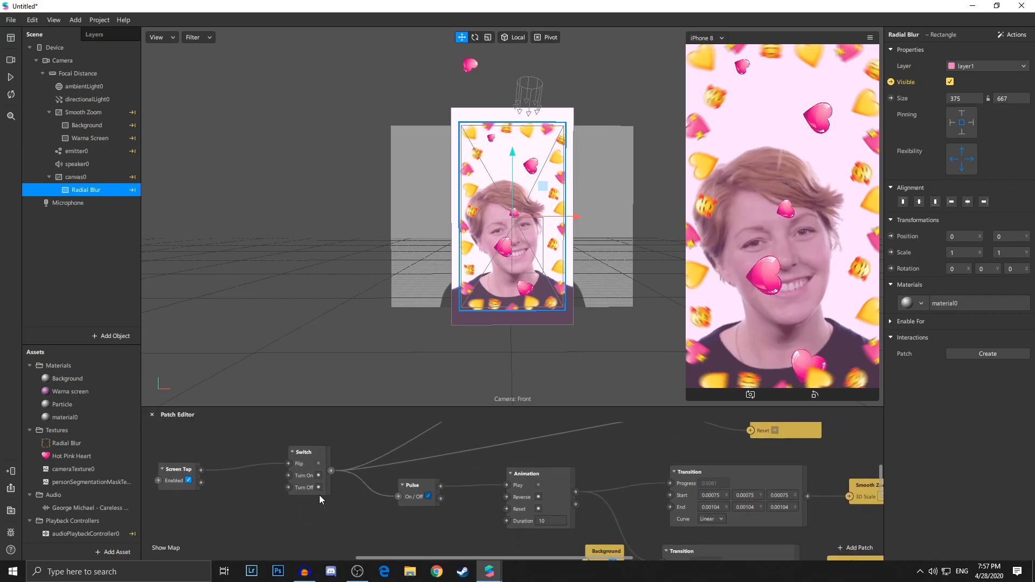
scroll(332, 434, "up", 1)
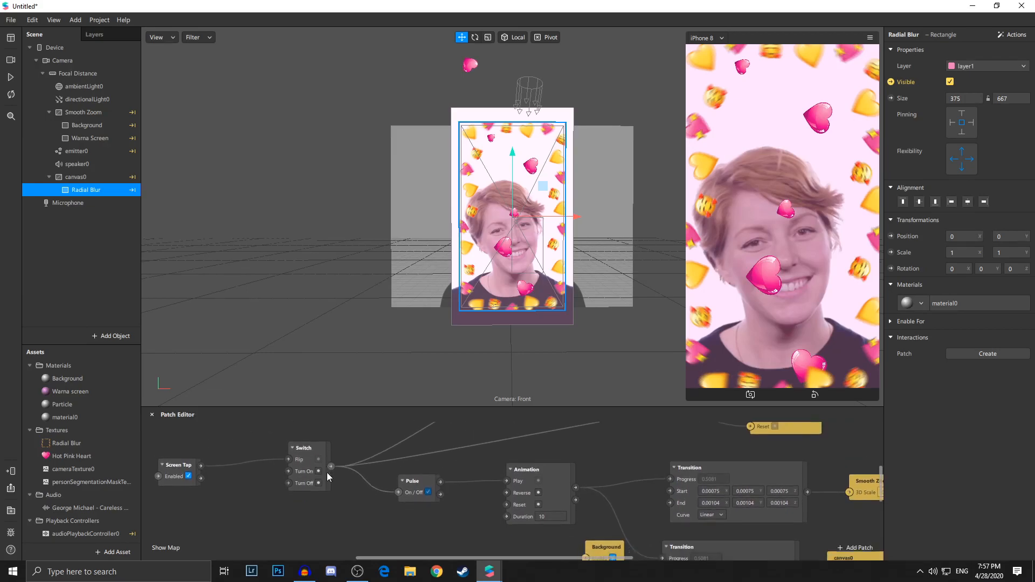
scroll(334, 468, "down", 1, "ctrl")
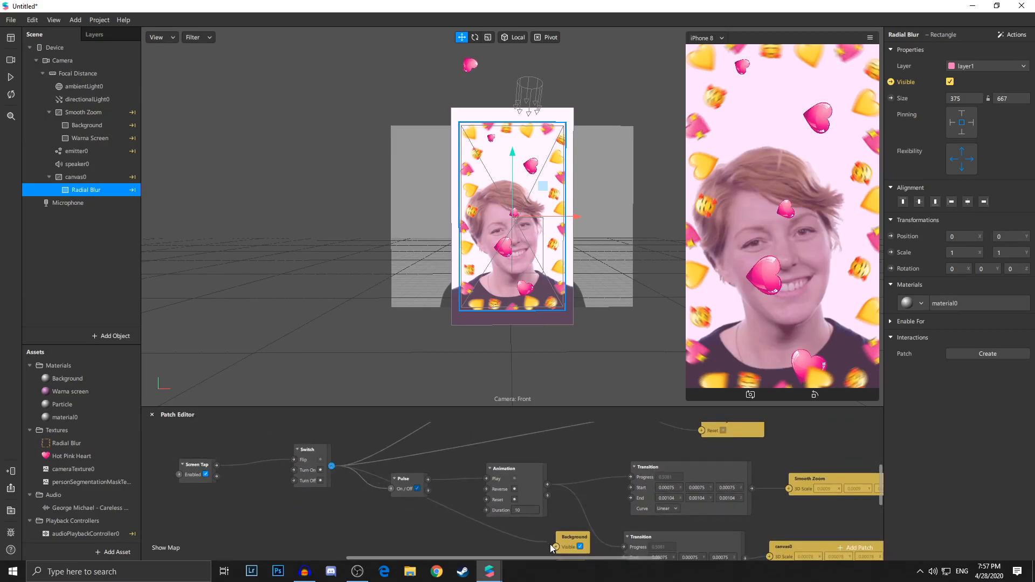
scroll(496, 533, "down", 2)
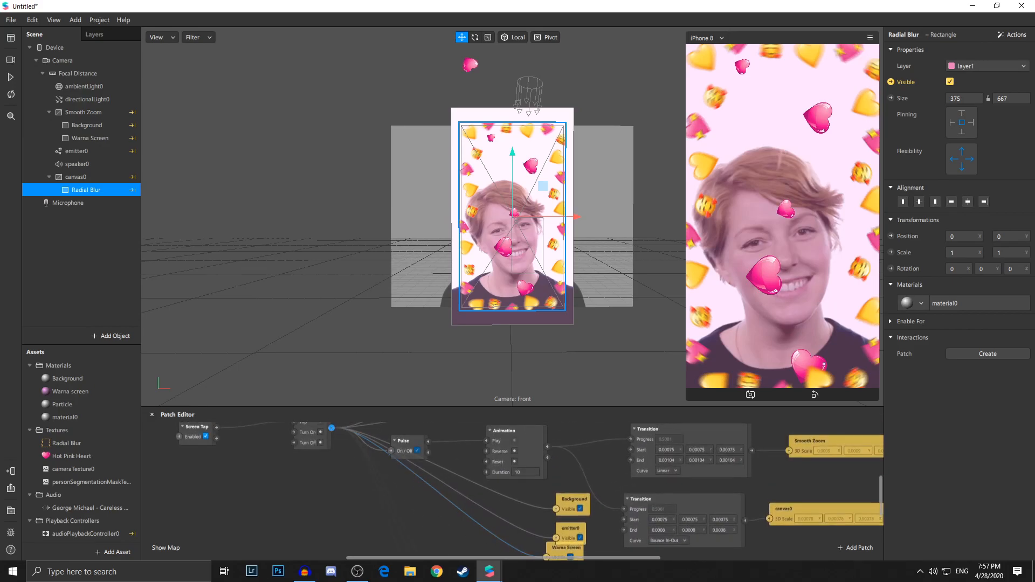
scroll(545, 531, "down", 2)
scroll(353, 461, "up", 2)
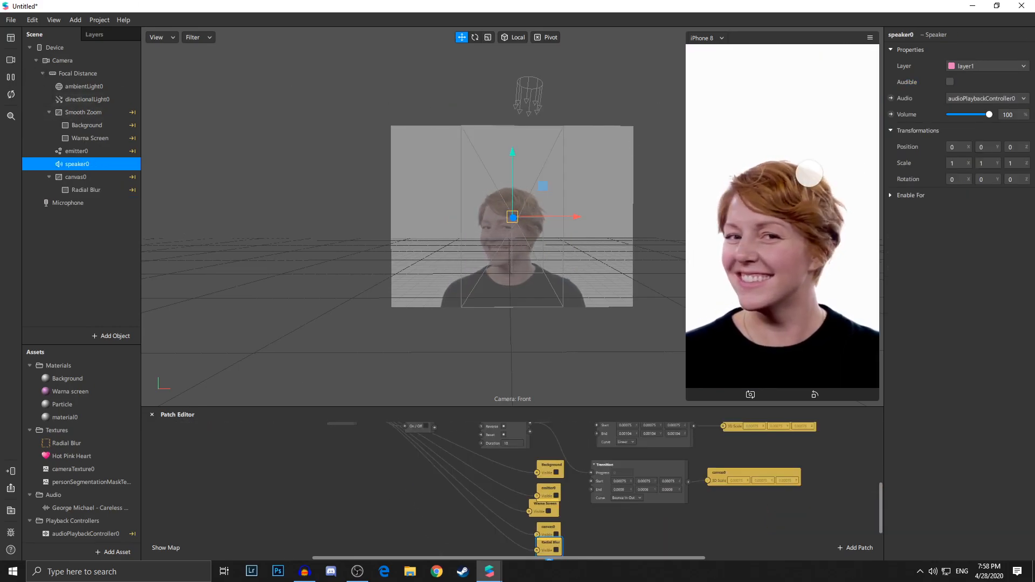
Make speaker0 audible and test the tap trigger in the preview, restarting the effect between taps.
left_click(684, 273)
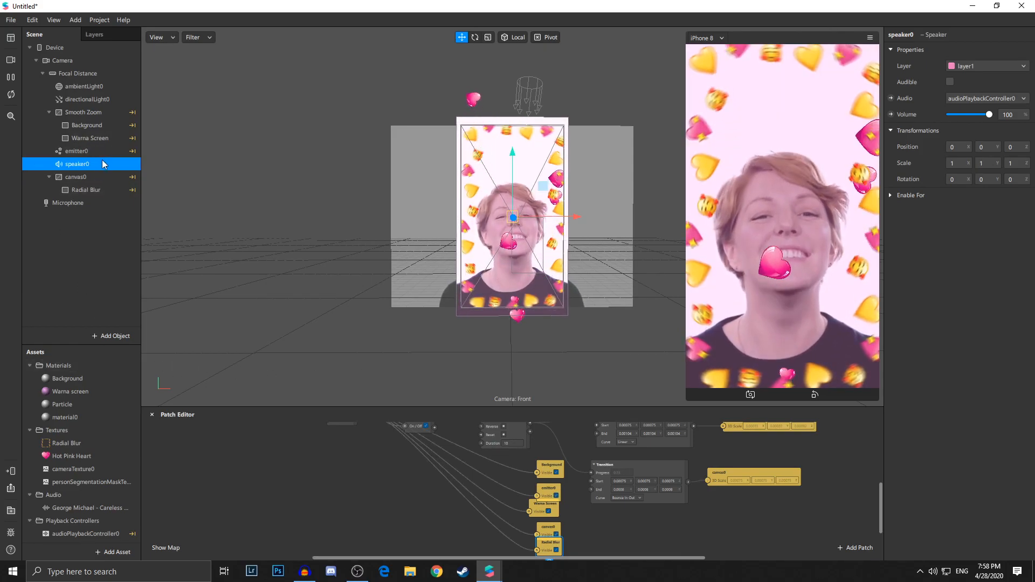
left_click(950, 81)
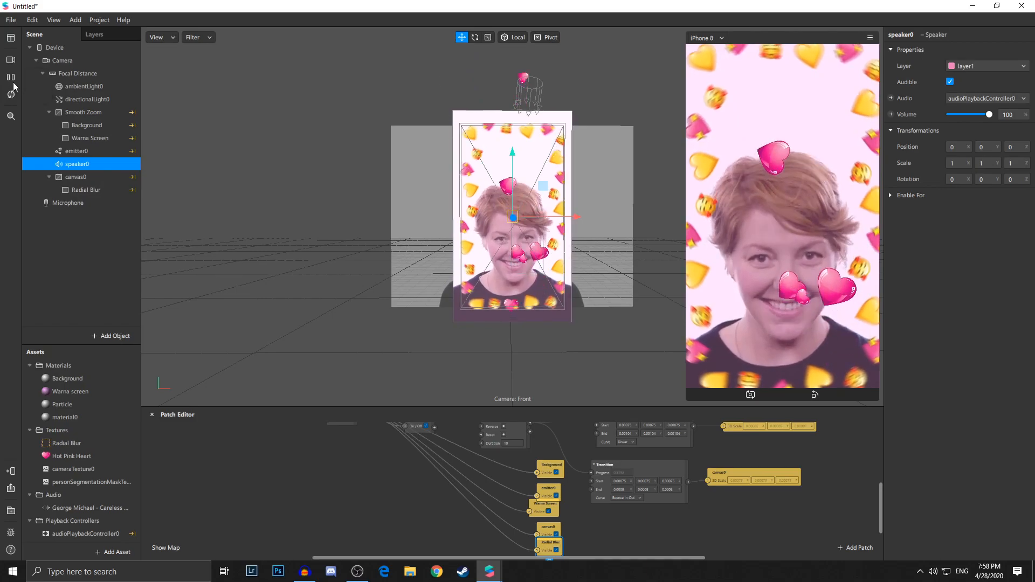
left_click(11, 94)
left_click(796, 214)
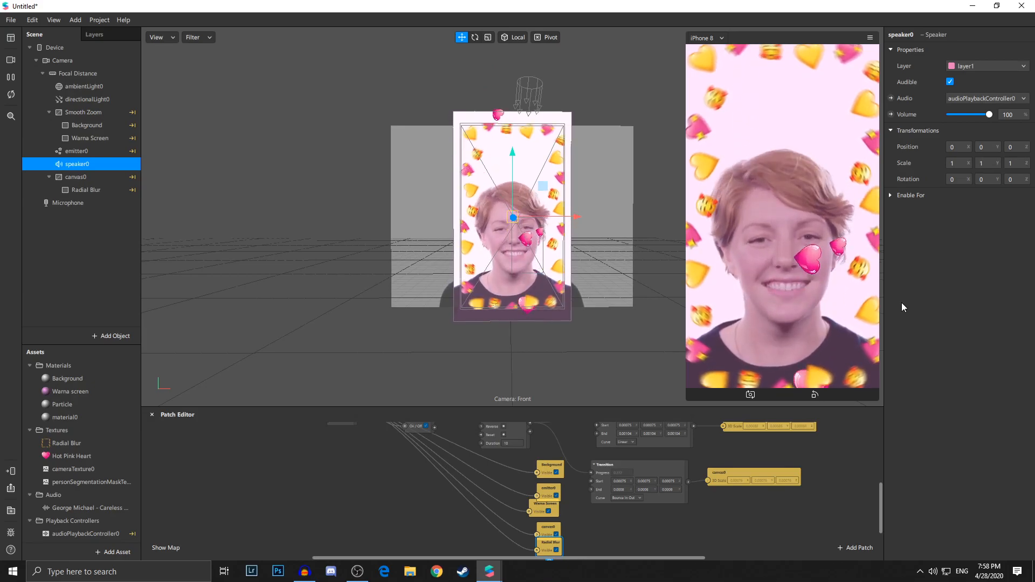
left_click(13, 97)
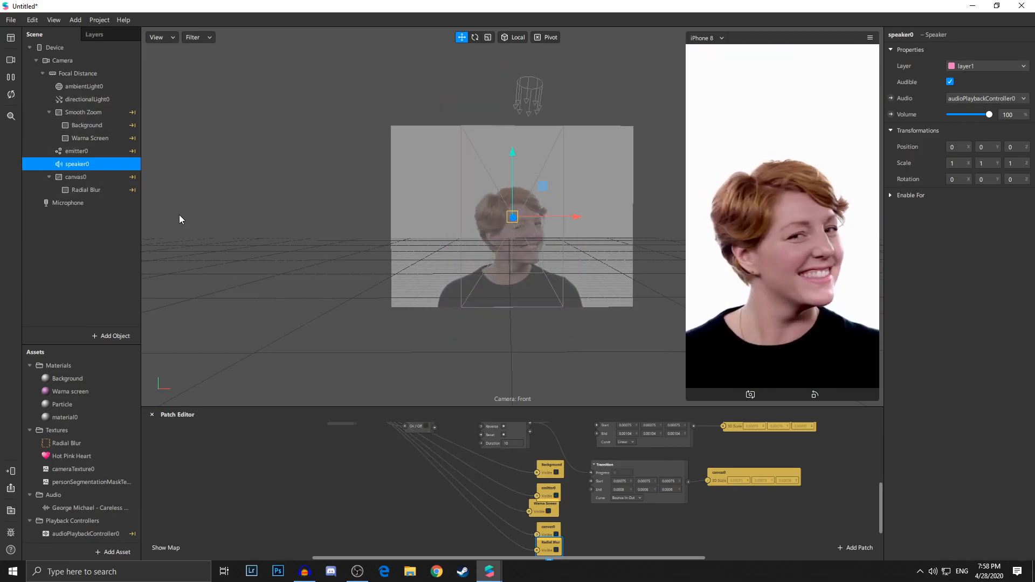
Set the Particle material's blend mode to Add.
left_click(109, 392)
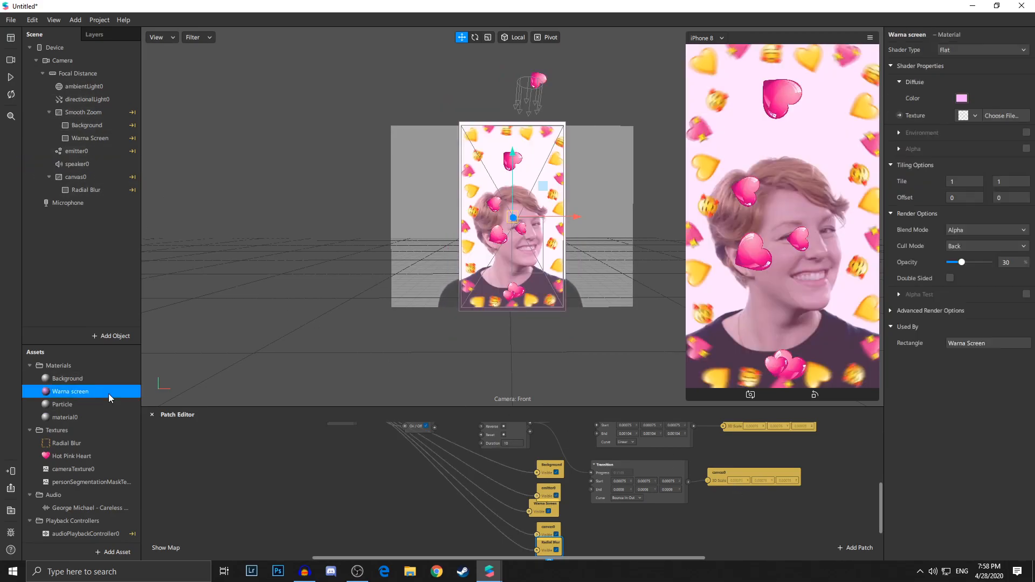
left_click(95, 380)
left_click(93, 404)
left_click(980, 228)
left_click(975, 229)
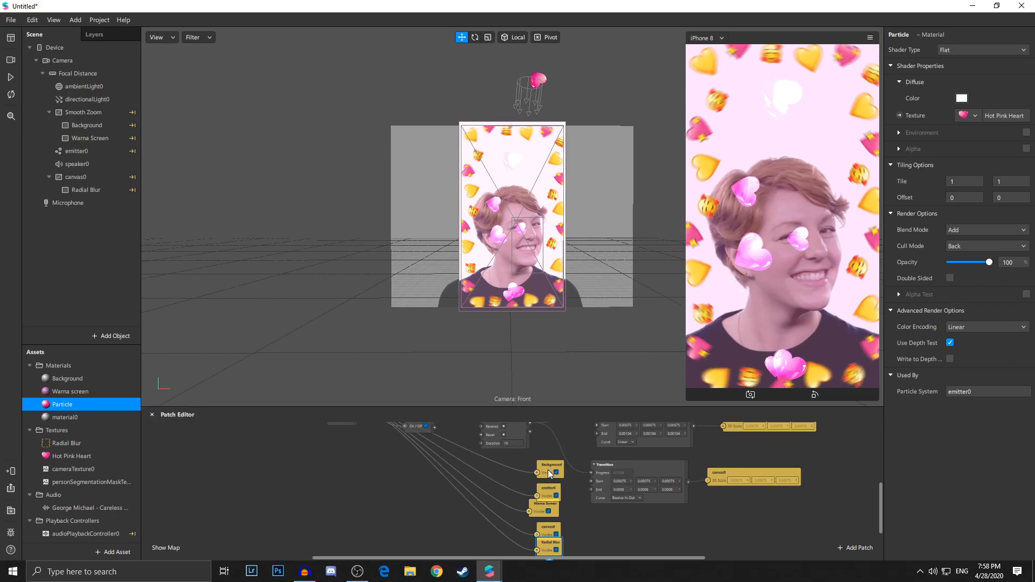
Move the five visibility patches together into the free space below the Pulse patch feeding the Animation.
mouse_move(594, 544)
left_mouse_down()
mouse_move(523, 462)
mouse_move(591, 538)
left_mouse_up()
scroll(478, 523, "down", 1)
left_click_drag(509, 546, 419, 467)
left_click(457, 483)
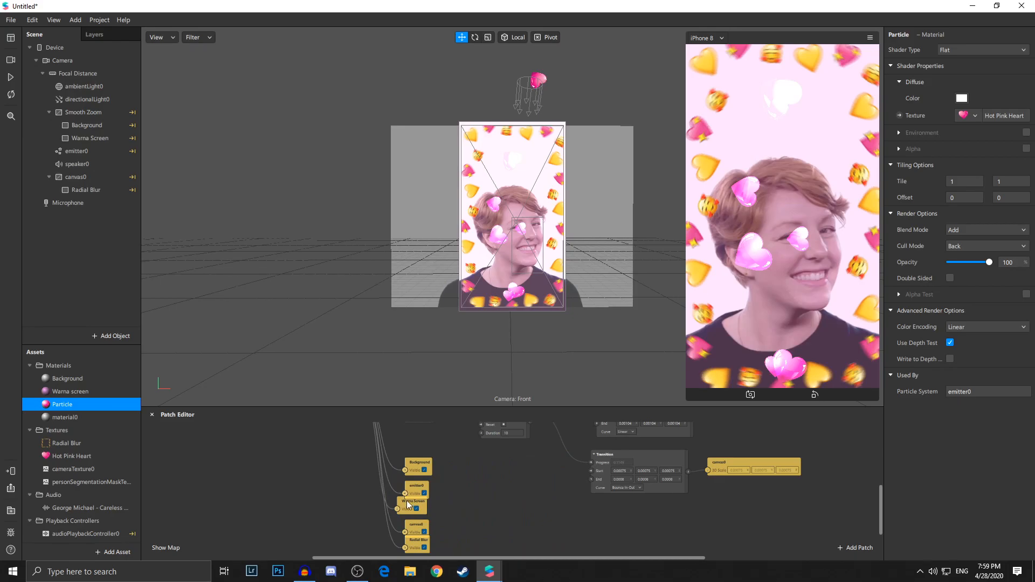
Review the patch graph from the audio playback patches down to the Transitions, and select speaker0.
scroll(421, 485, "up", 4)
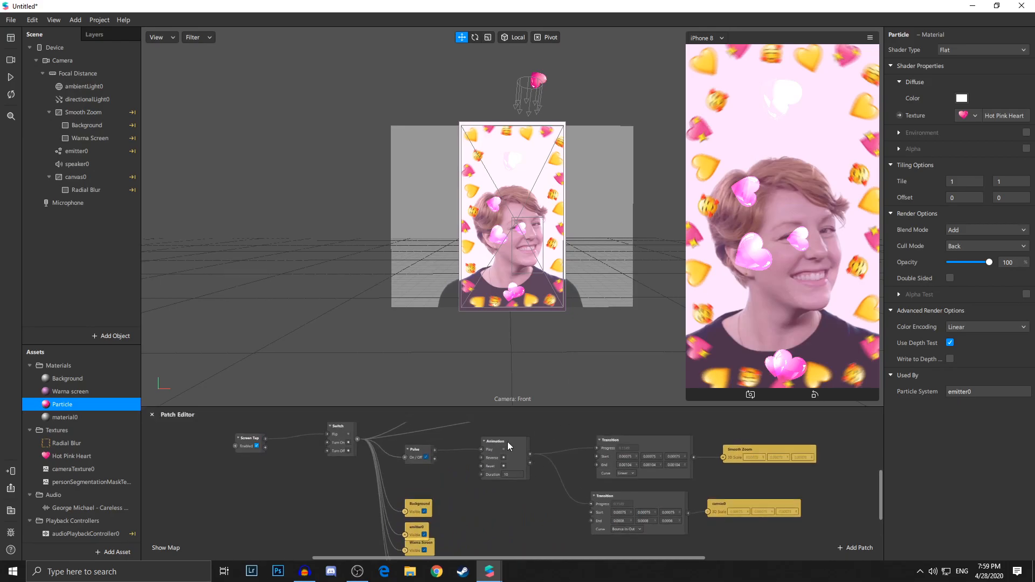
scroll(400, 487, "up", 8)
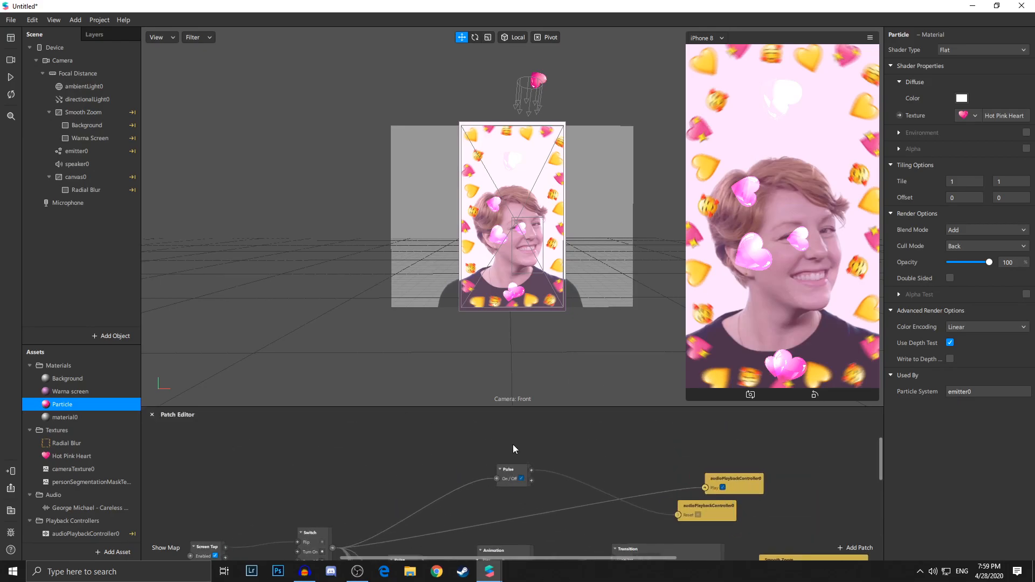
scroll(470, 463, "down", 5)
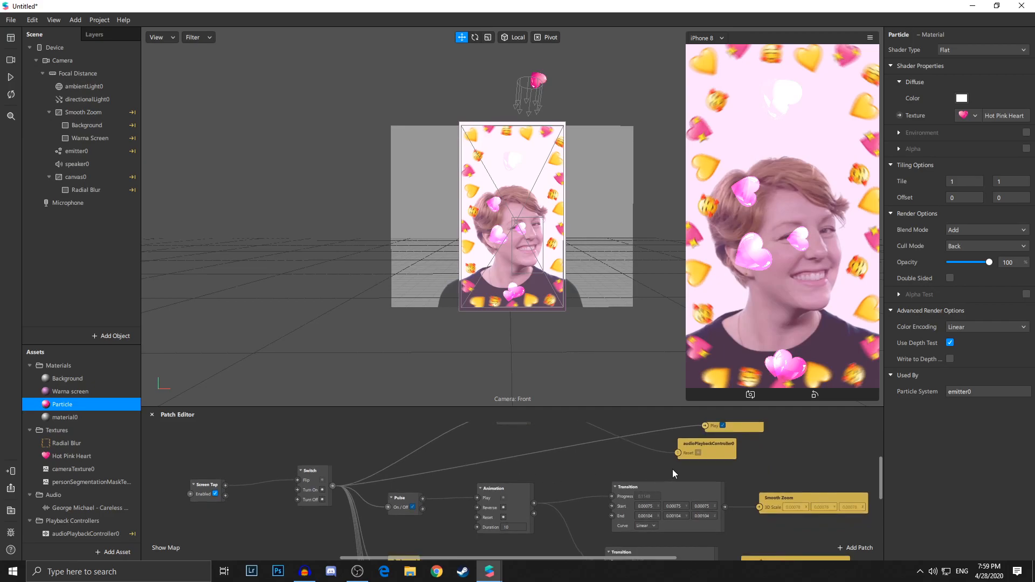
scroll(678, 472, "down", 3)
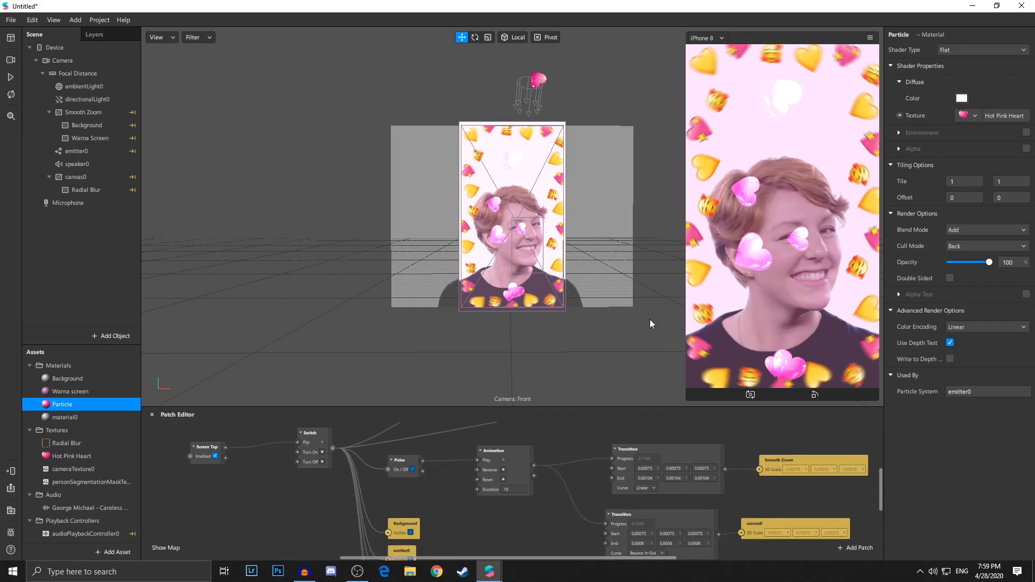
left_click(111, 167)
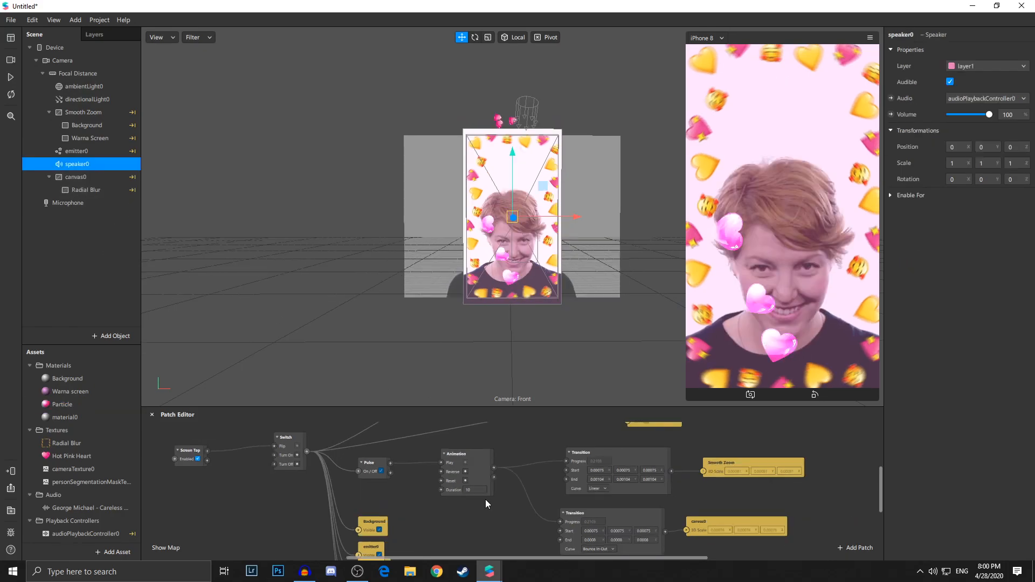